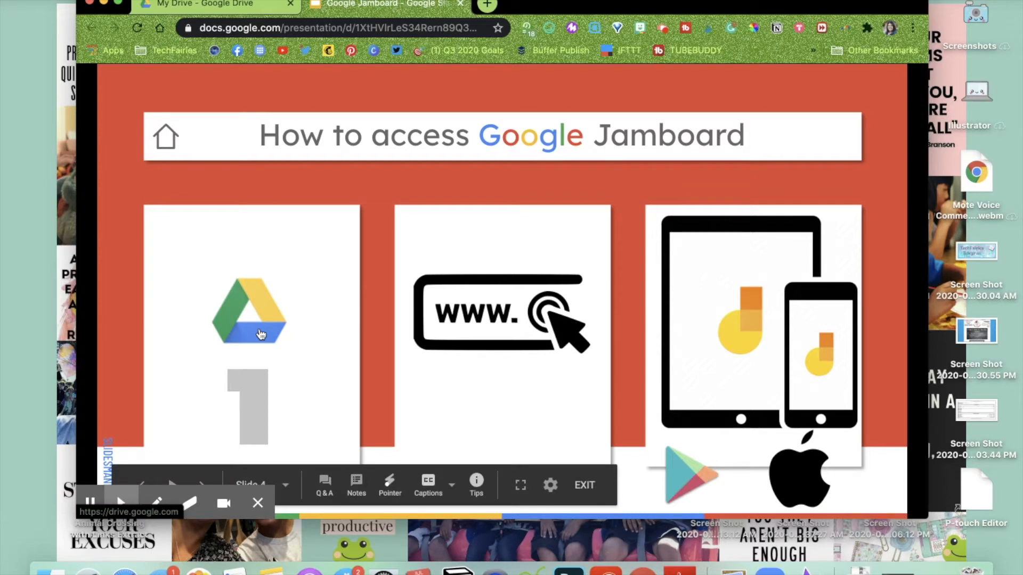
Switch to Google Drive and create a new Google Jamboard file in My Drive
left_click(253, 8)
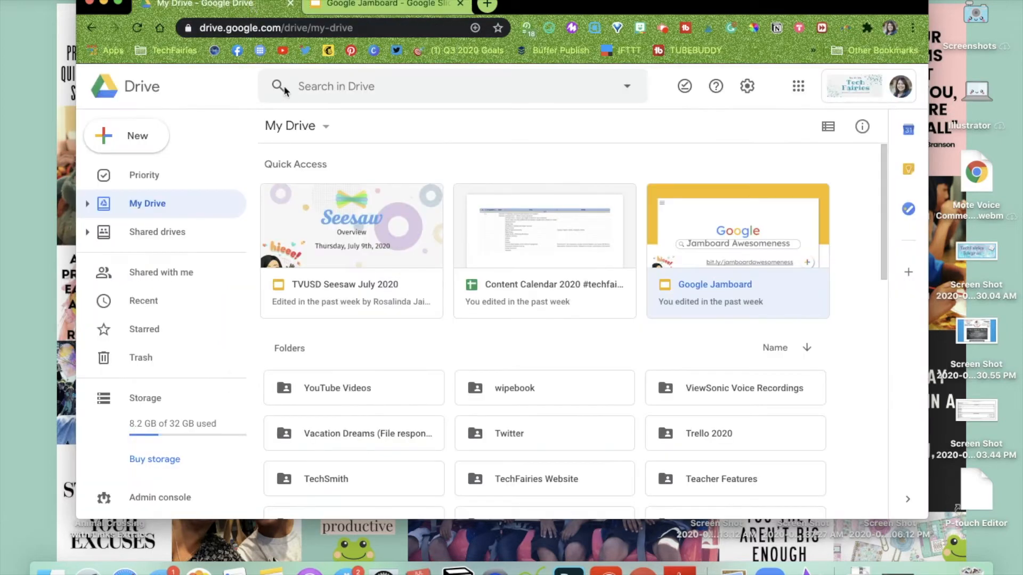
left_click(137, 142)
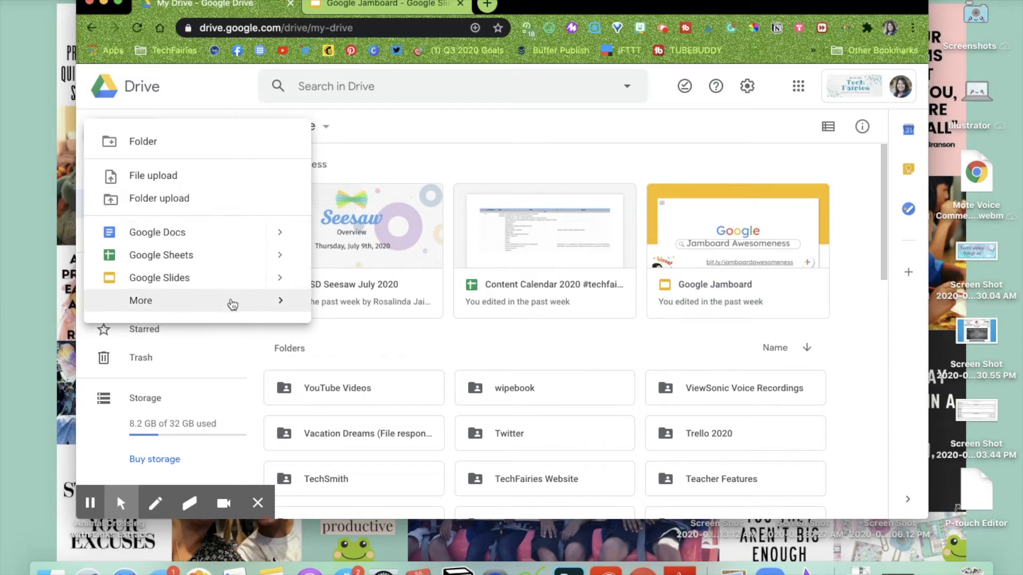
mouse_move(231, 306)
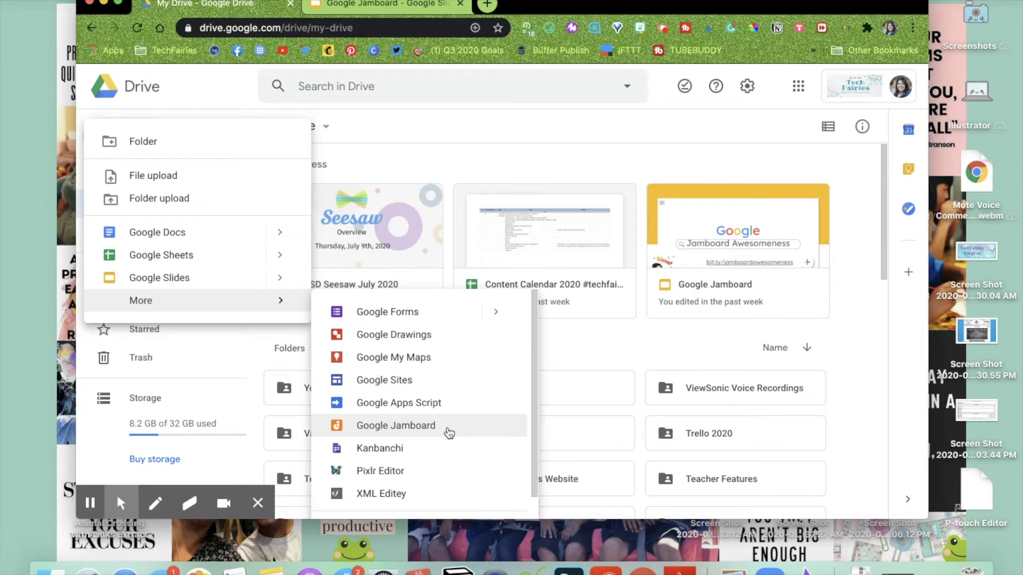
left_click(449, 432)
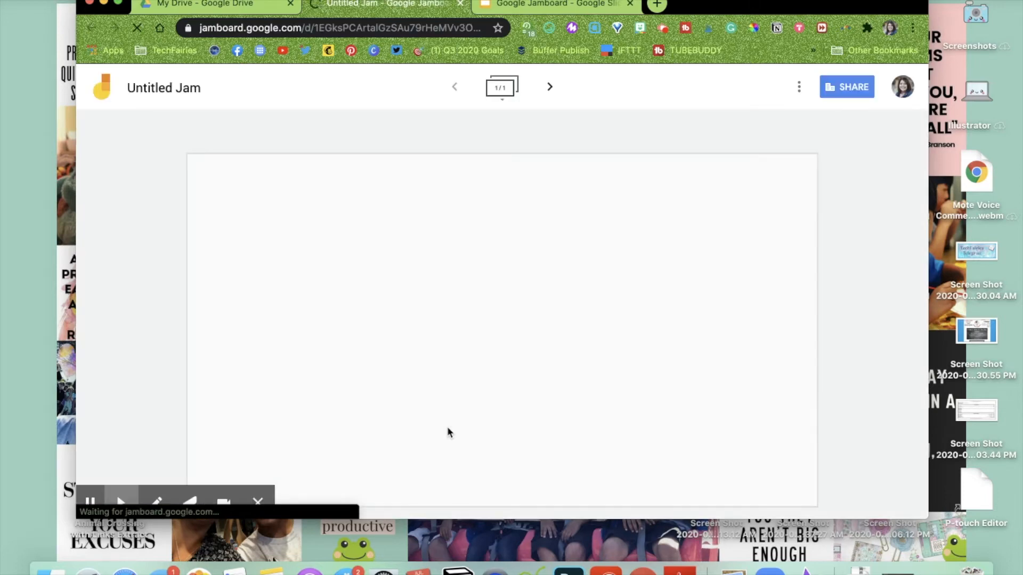
Open jamboard.google.com in a new browser tab to view the recent jams
left_click(656, 10)
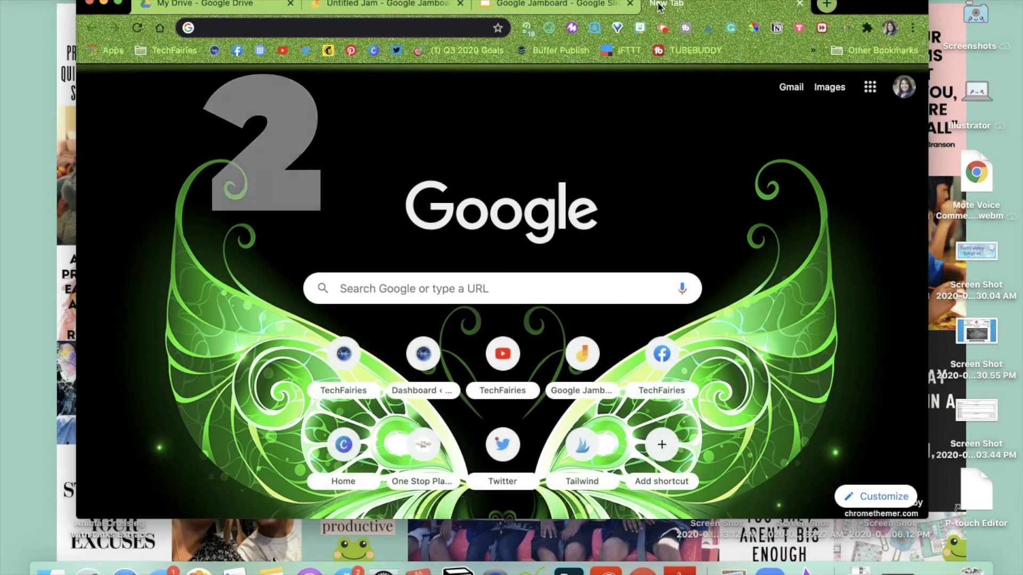
type("jamboard.google.com")
key("Return")
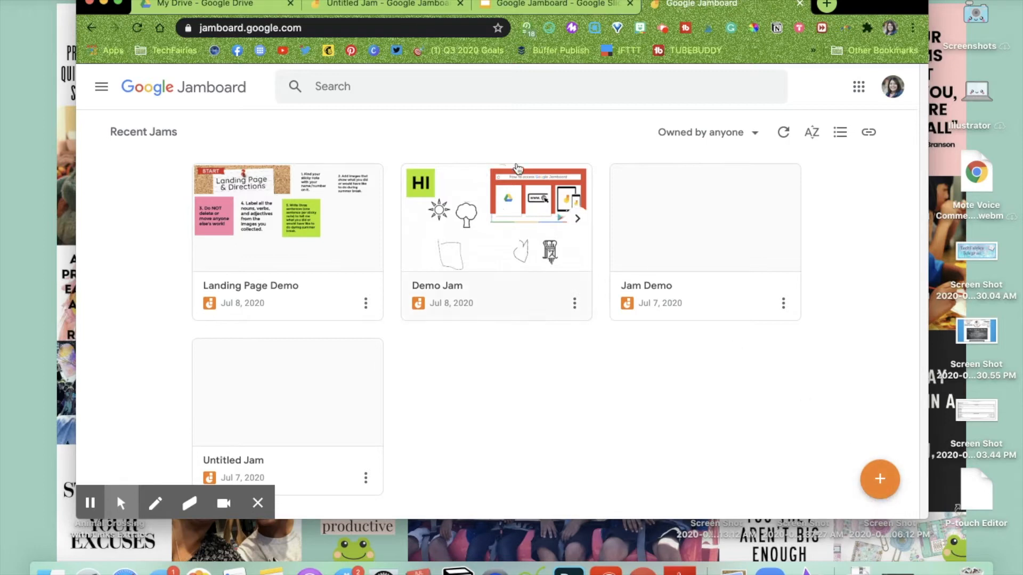
Return to the untitled jam and rename it Demo Jam
left_click(525, 4)
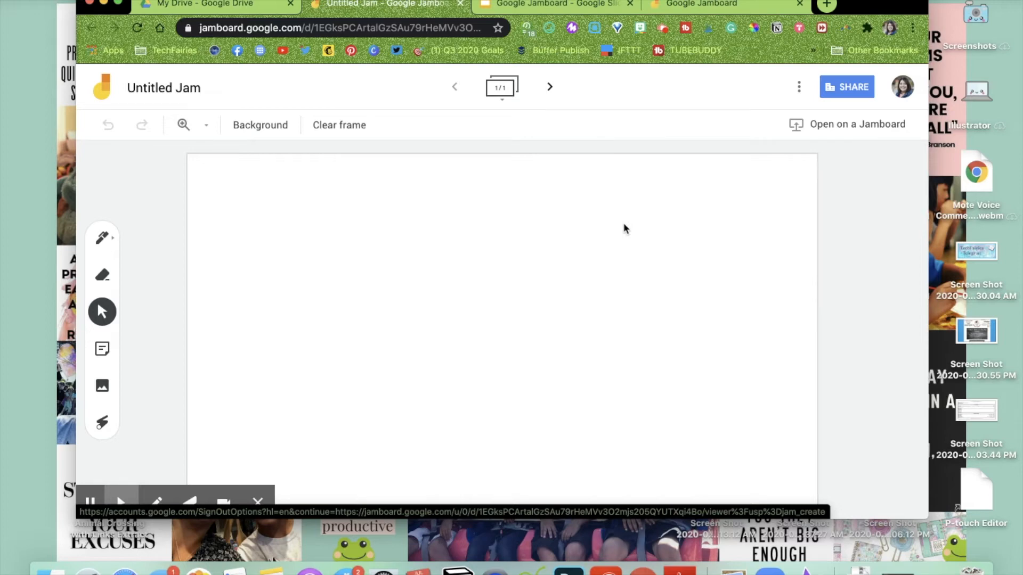
left_click(120, 501)
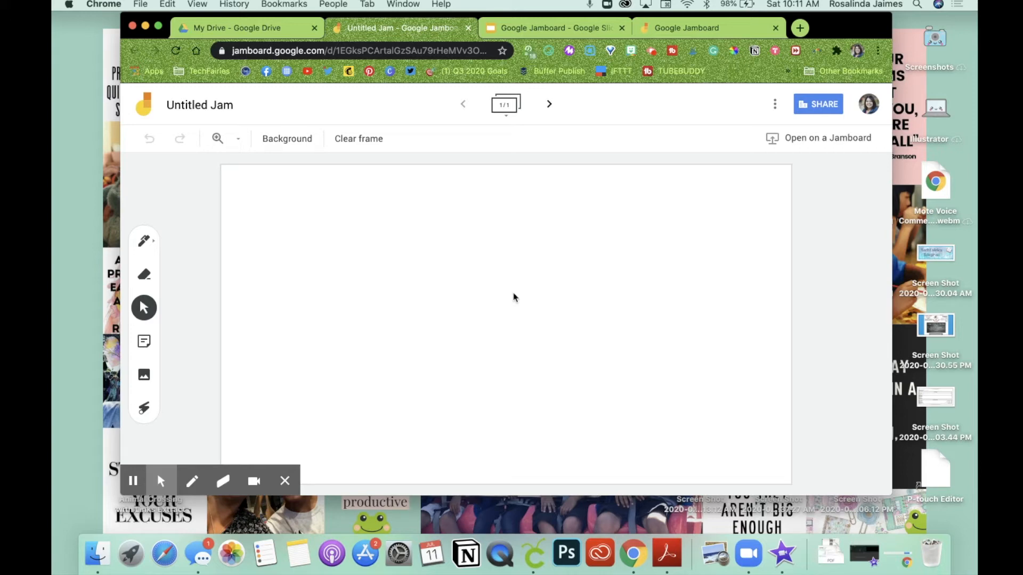
left_click(213, 107)
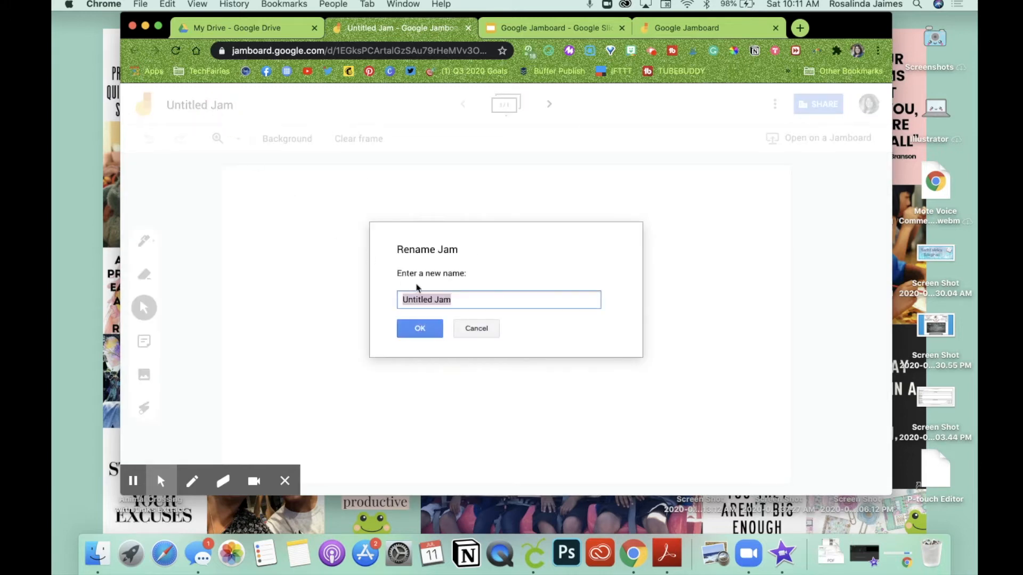
type("Demo Jamboard")
key("BackSpace")
key("BackSpace")
key("BackSpace")
key("BackSpace")
key("BackSpace")
left_click(417, 335)
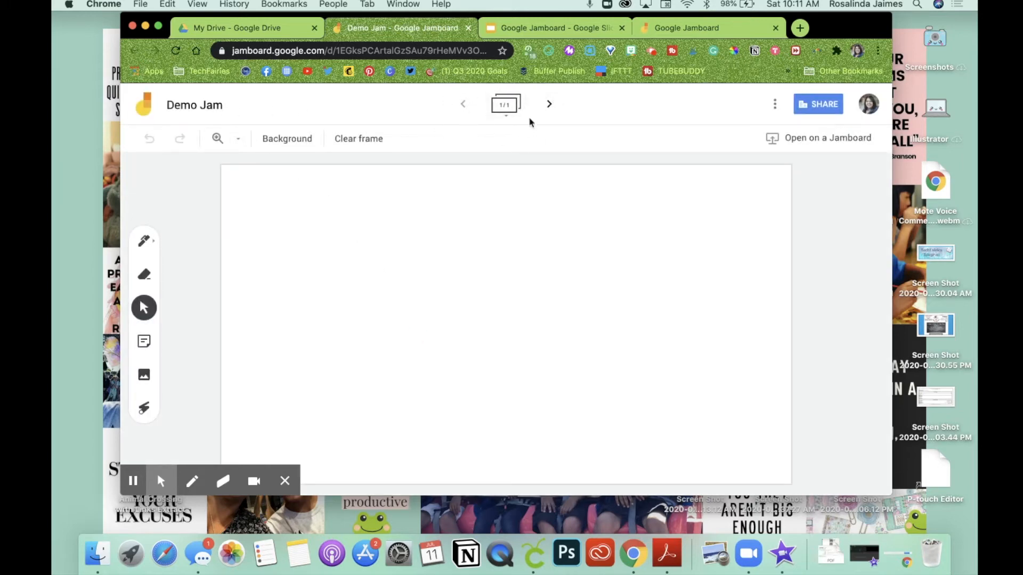
Expand the frame bar, examine the options available for the first frame, and collapse the bar
left_click(505, 118)
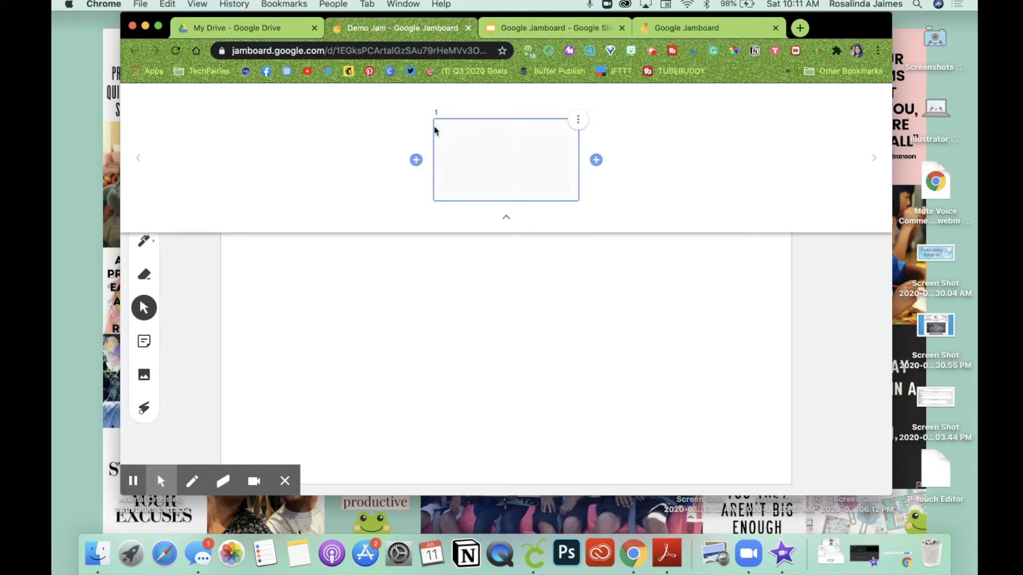
left_click(577, 122)
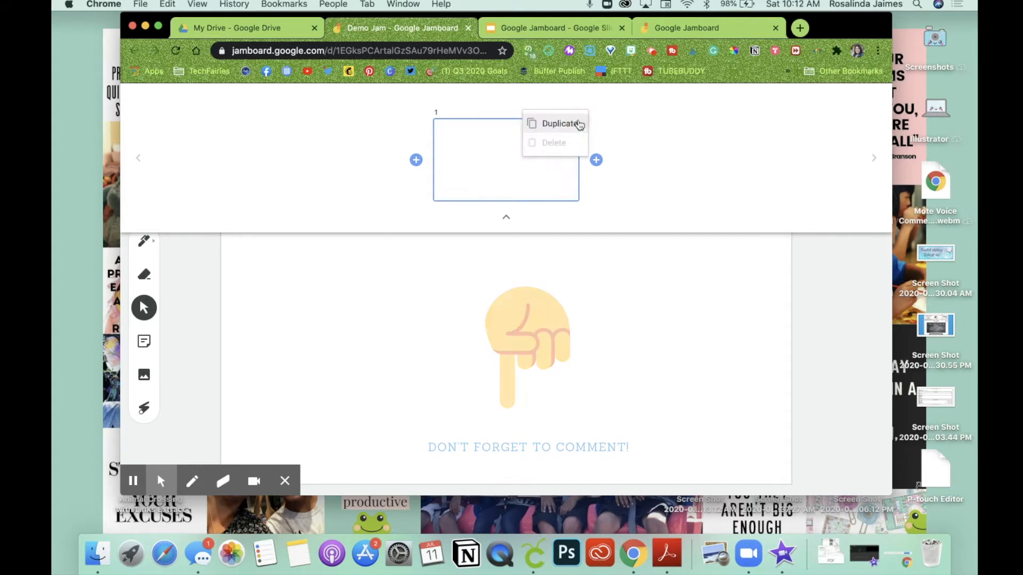
left_click(506, 218)
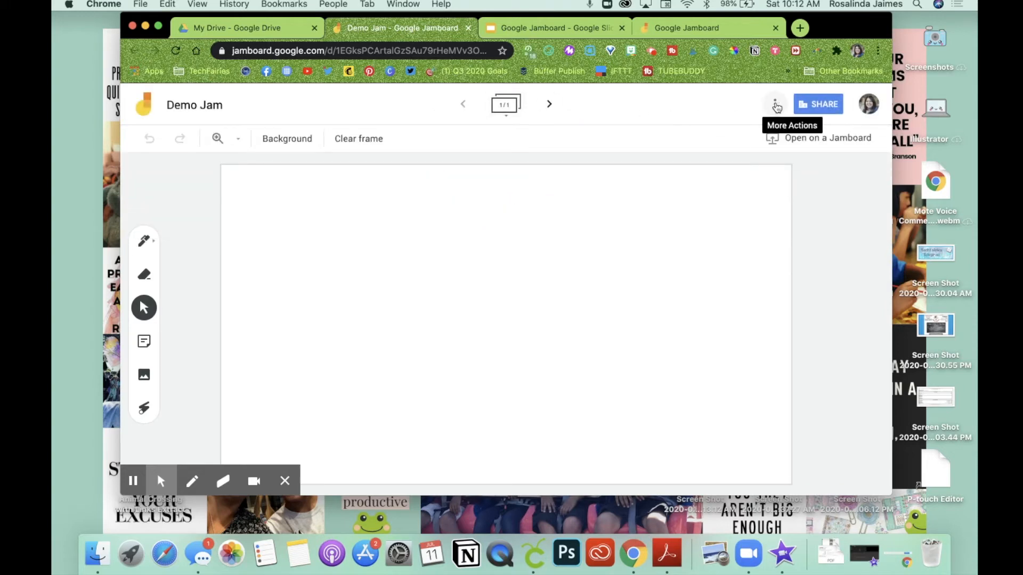
Examine the jam's additional actions, including the rename dialog, without changing the name
left_click(775, 106)
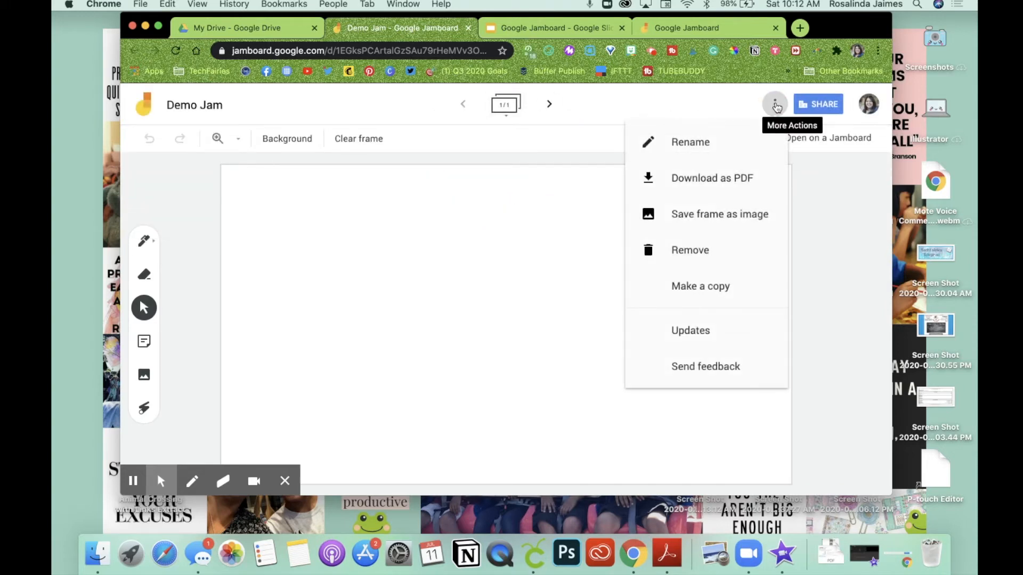
left_click(693, 145)
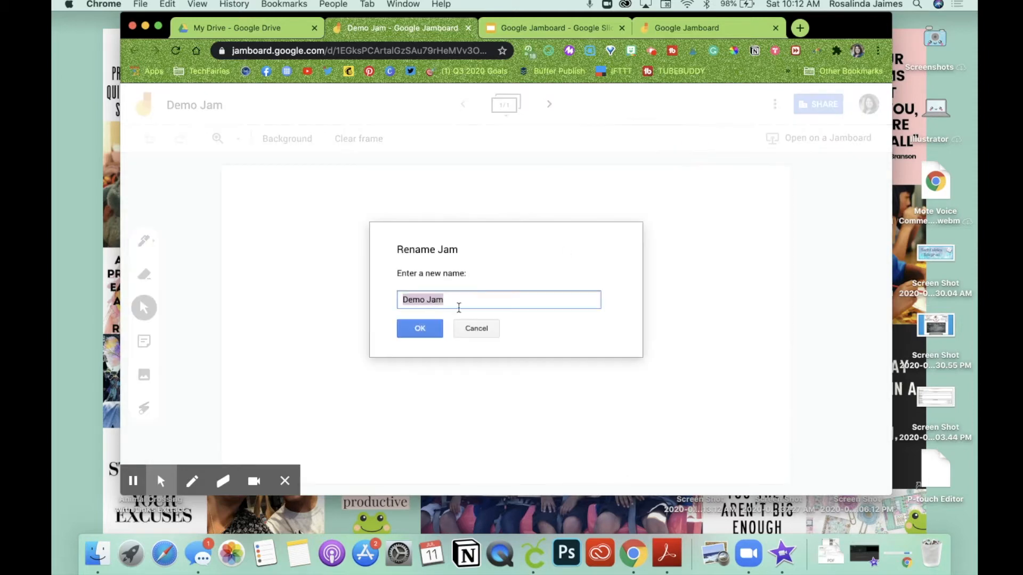
left_click(493, 327)
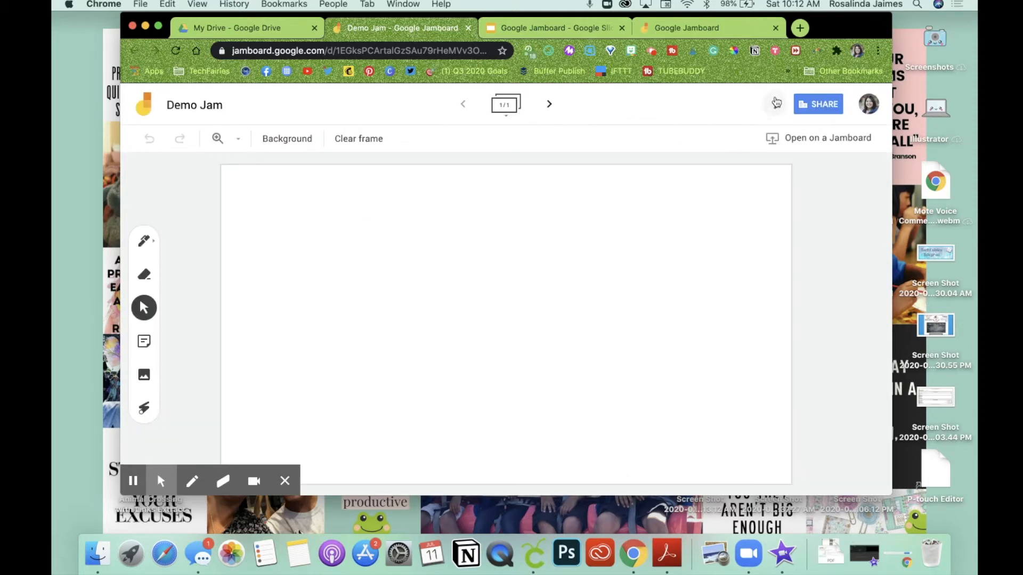
left_click(775, 104)
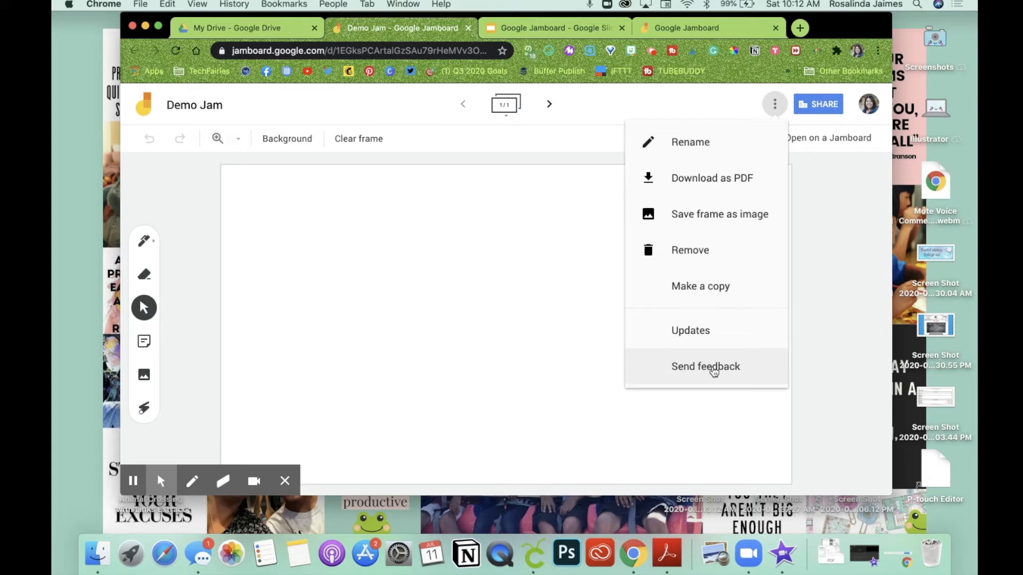
left_click(829, 109)
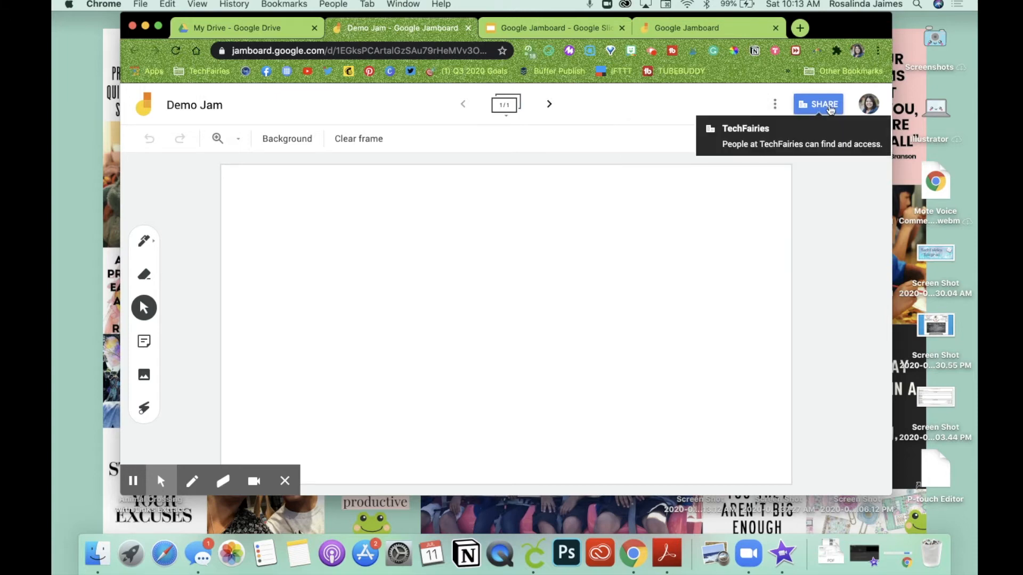
Change the jam's link sharing to Anyone with the link, with the Viewer role
left_click(829, 109)
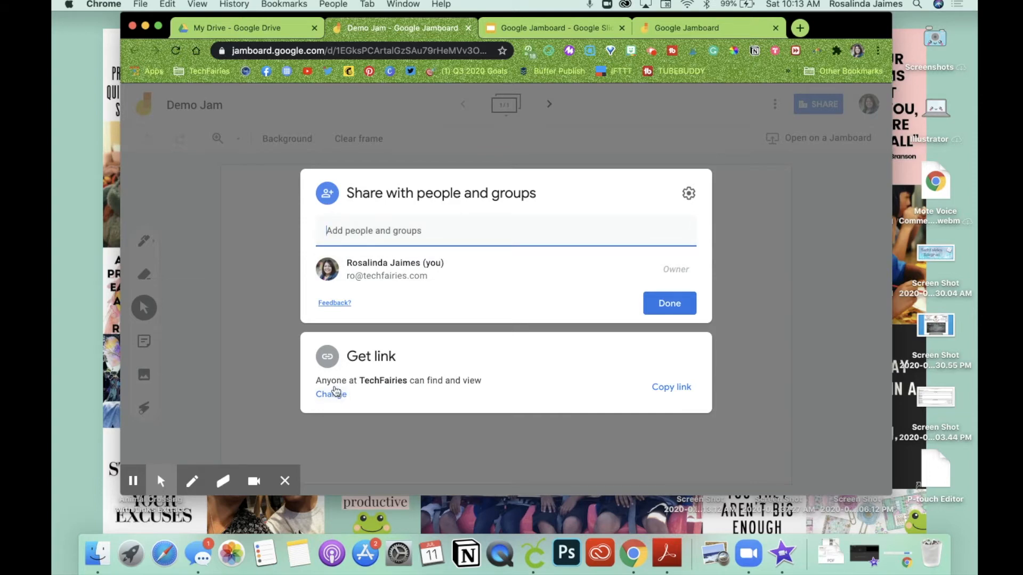
left_click(340, 395)
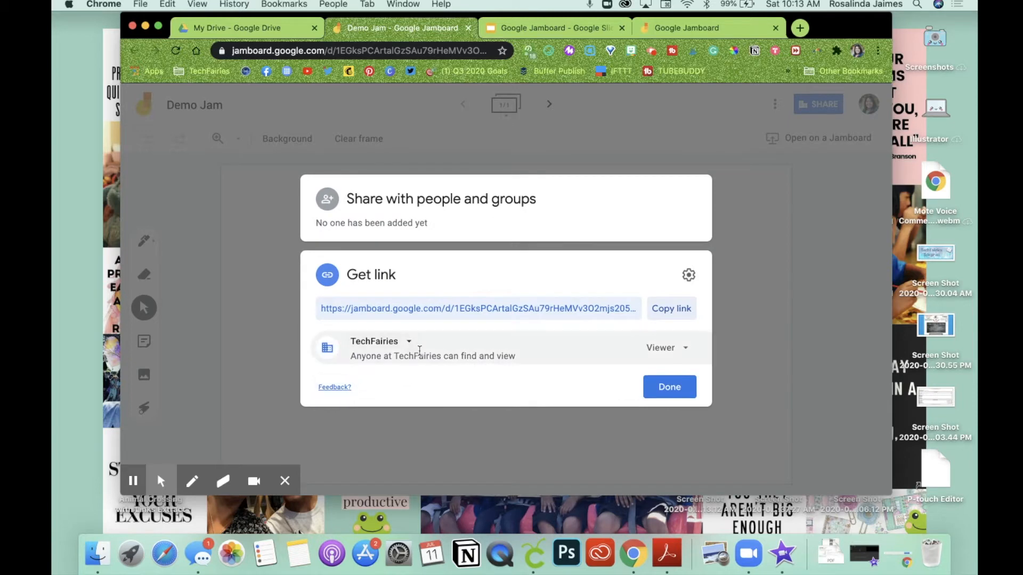
left_click(412, 340)
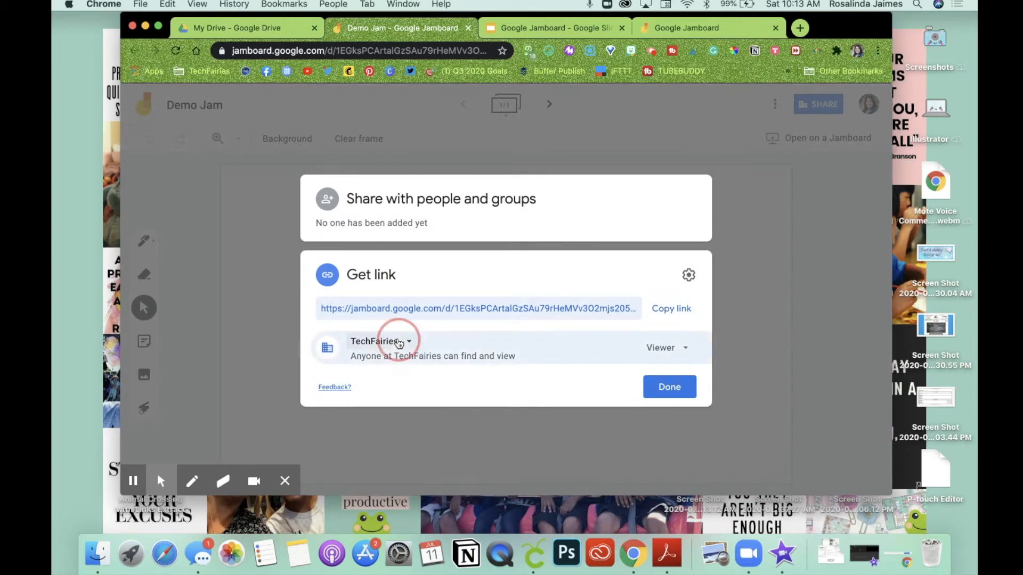
left_click(437, 430)
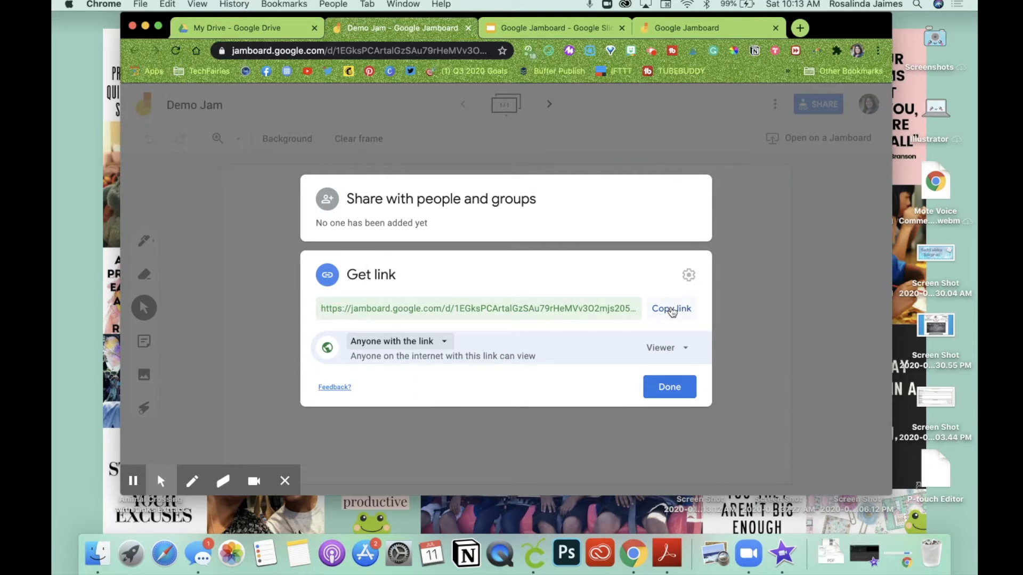
left_click(669, 387)
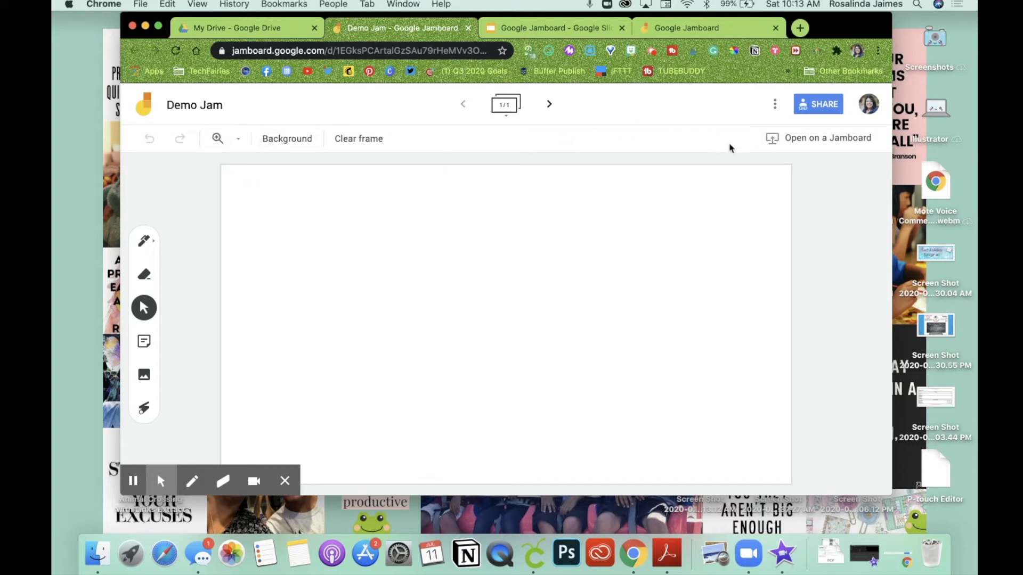
Zoom the frame out and back in to check the zoom options
left_click(234, 144)
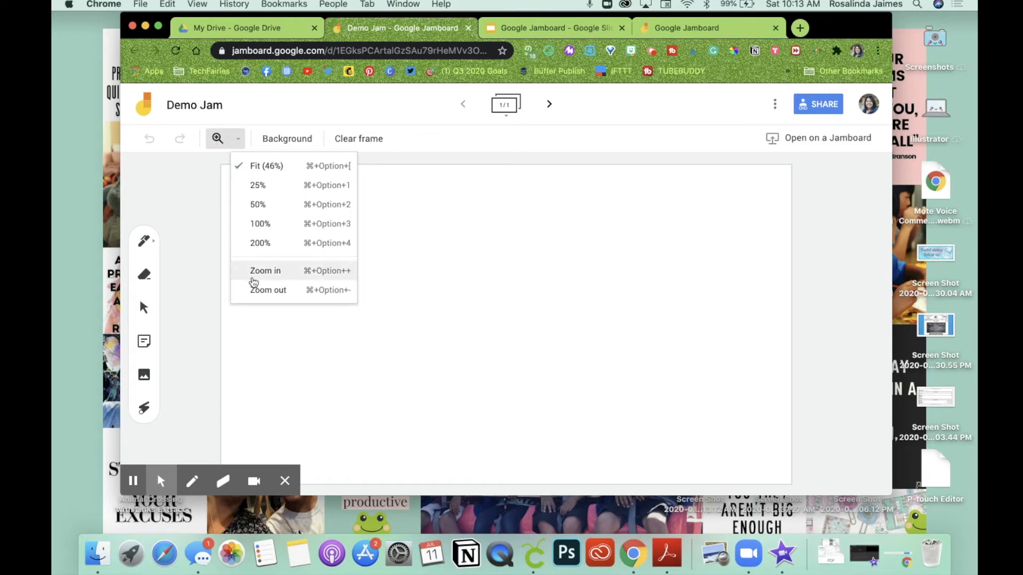
left_click(254, 290)
left_click(239, 145)
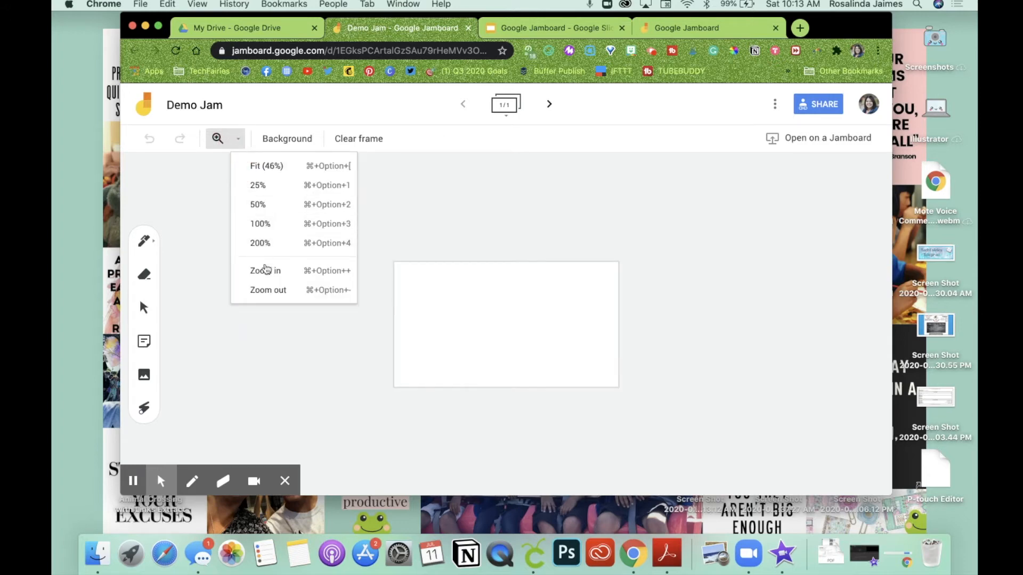
left_click(264, 271)
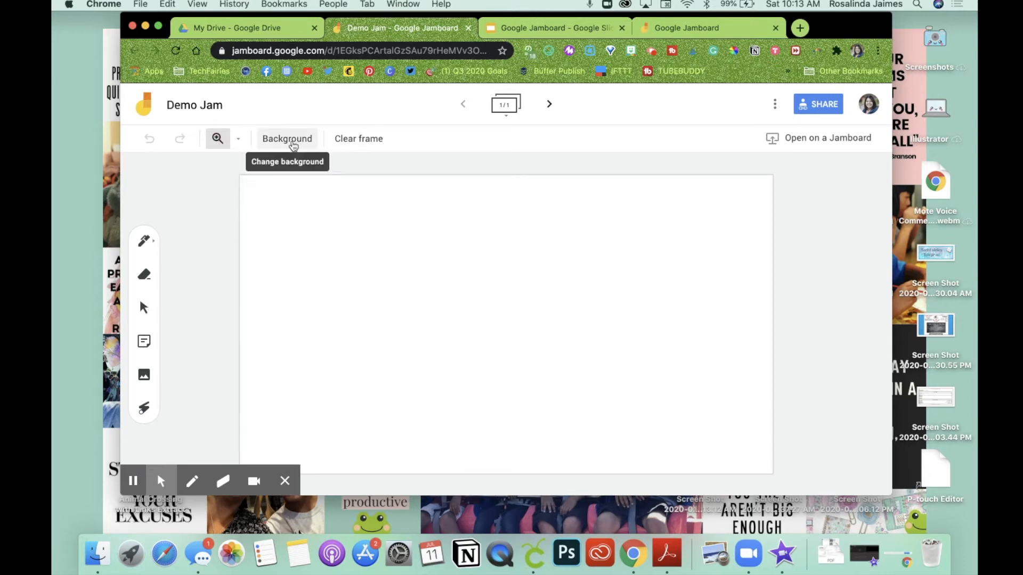
Cycle the frame background through the dotted, lined, squared, gray graph and blue options, finishing with black
left_click(293, 143)
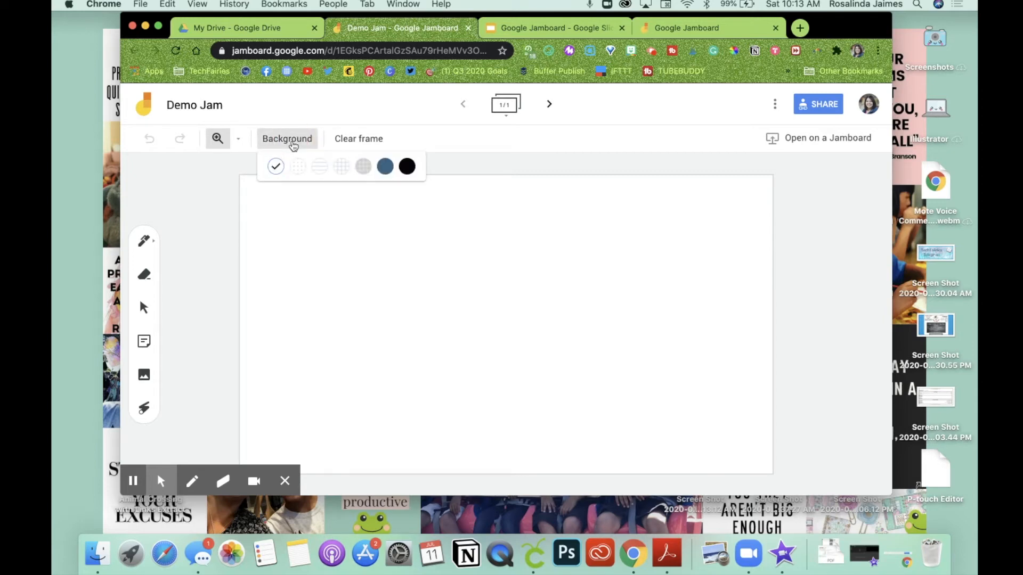
left_click(298, 175)
left_click(301, 140)
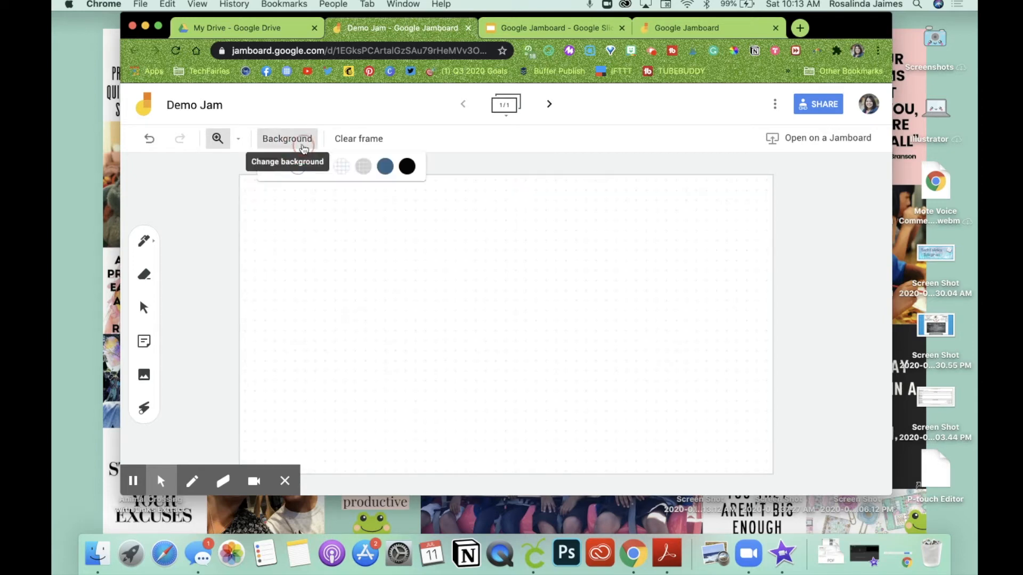
left_click(317, 174)
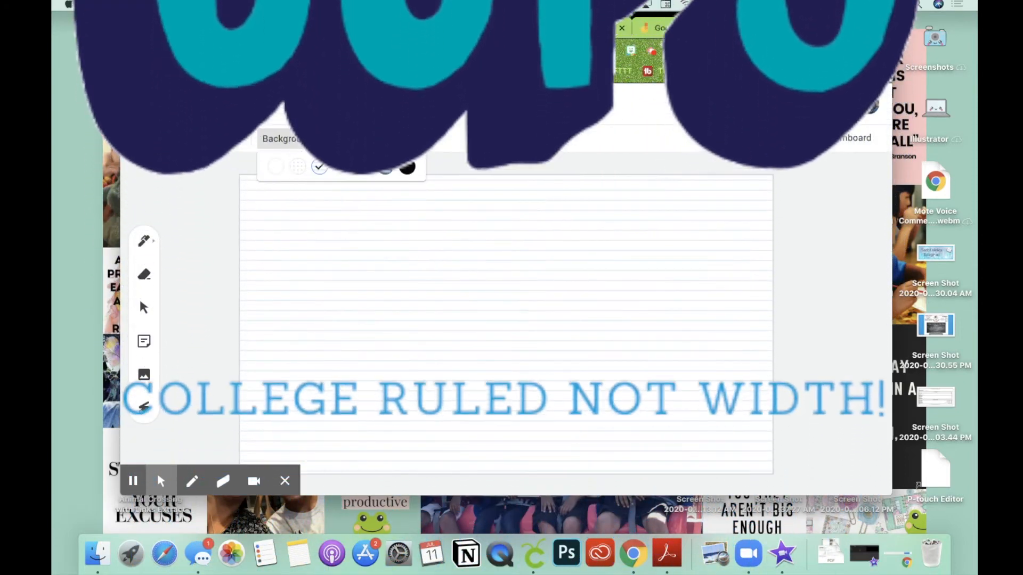
left_click(344, 170)
left_click(300, 142)
left_click(361, 171)
left_click(286, 142)
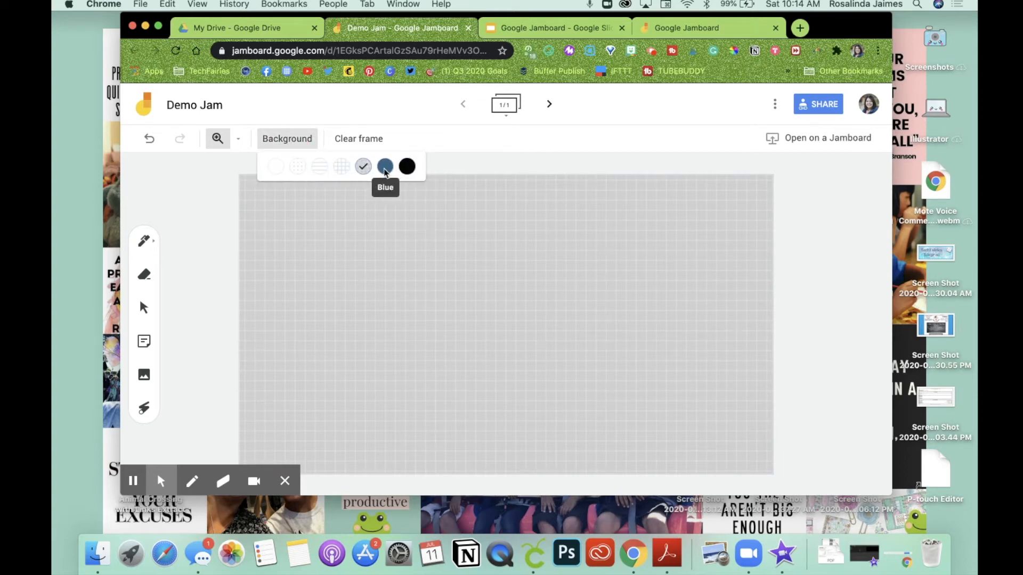
left_click(385, 167)
left_click(295, 140)
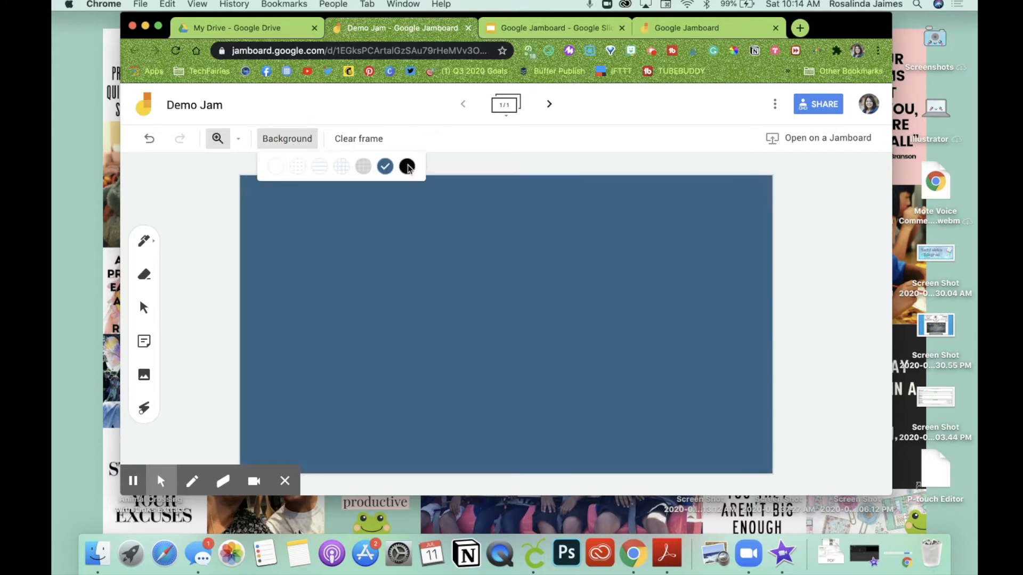
left_click(408, 168)
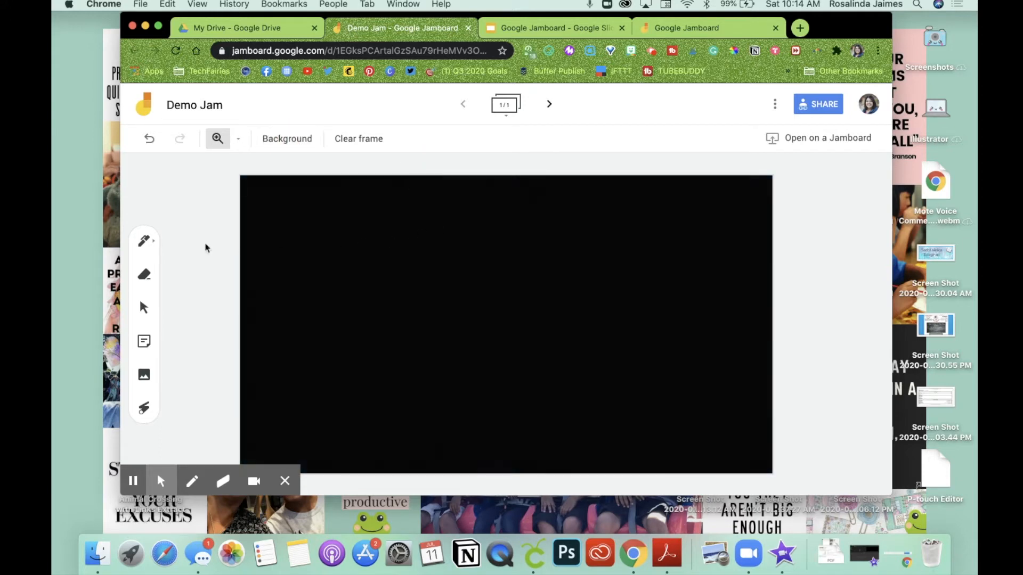
Try to draw a short pen stroke on the black frame and switch to the eraser
left_click(144, 240)
mouse_move(301, 242)
left_mouse_down()
mouse_move(330, 260)
mouse_move(385, 261)
mouse_move(335, 231)
mouse_move(351, 265)
mouse_move(367, 263)
left_mouse_up()
left_click(144, 274)
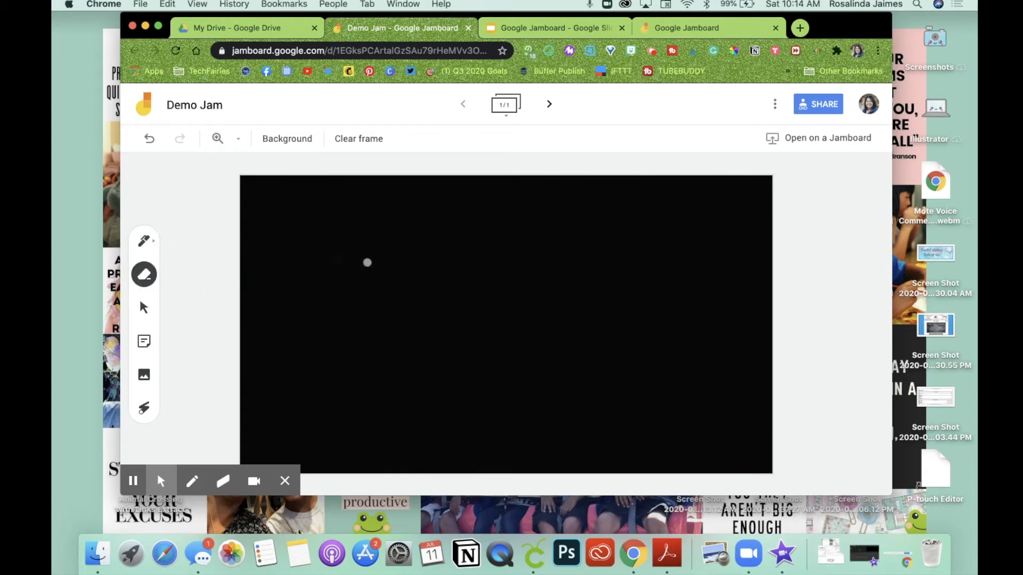
Select the pen for drawing and set its color to white
left_click(145, 241)
left_click(152, 244)
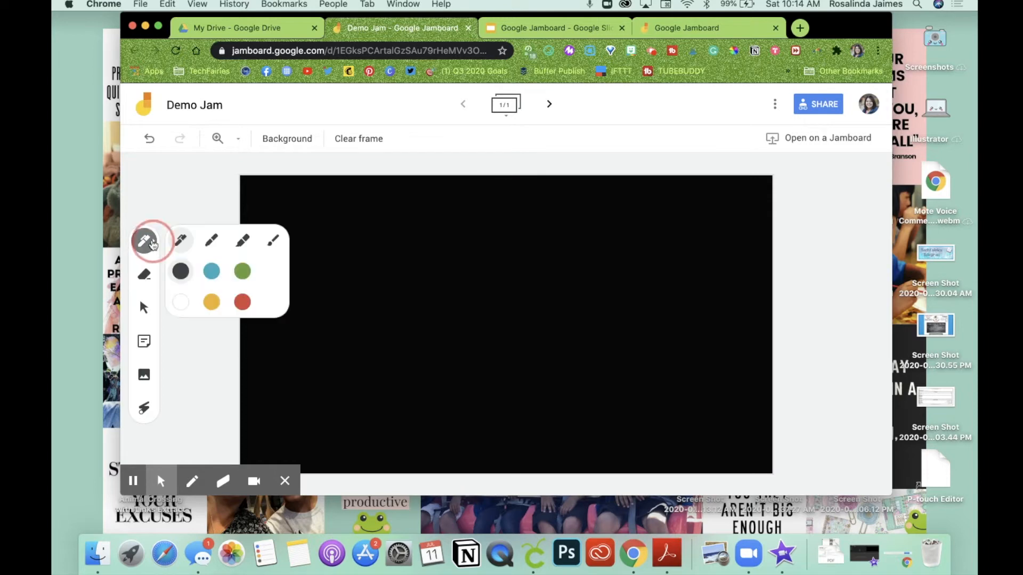
left_click(182, 301)
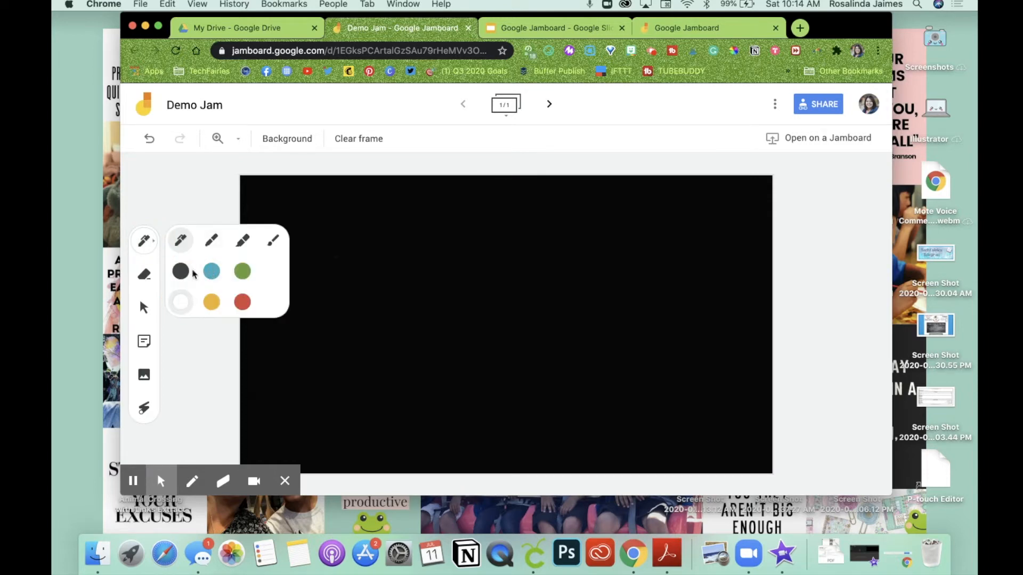
Draw two freehand white pen strokes in the upper half of the black frame and erase the first one
mouse_move(303, 226)
left_mouse_down()
mouse_move(313, 219)
mouse_move(359, 236)
mouse_move(409, 266)
left_mouse_up()
mouse_move(474, 231)
left_mouse_down()
mouse_move(459, 261)
mouse_move(525, 241)
left_mouse_up()
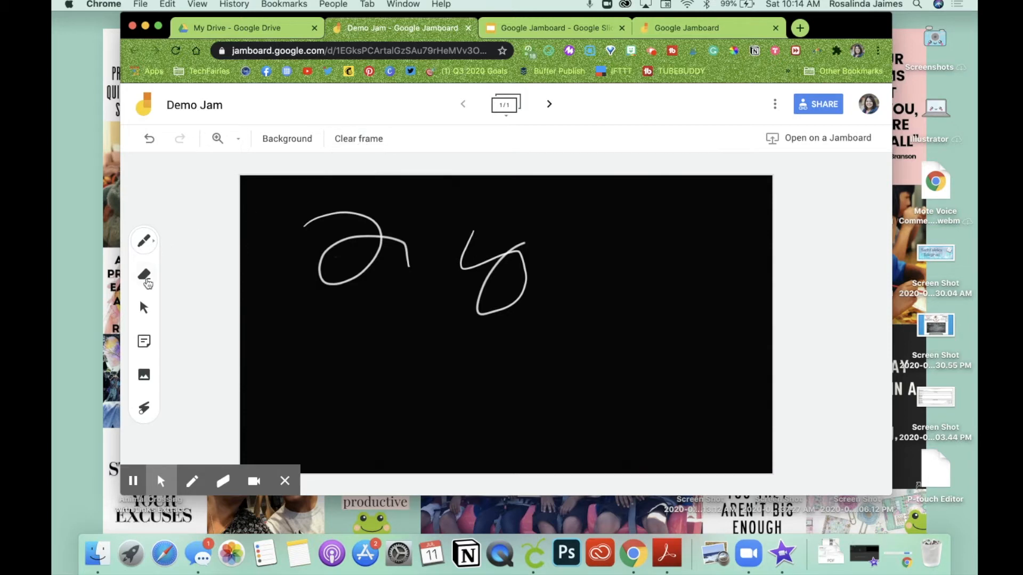
left_click(144, 275)
mouse_move(307, 231)
left_mouse_down()
mouse_move(308, 222)
mouse_move(395, 231)
mouse_move(341, 218)
mouse_move(368, 272)
mouse_move(321, 277)
mouse_move(329, 245)
mouse_move(373, 266)
mouse_move(386, 239)
mouse_move(409, 270)
left_mouse_up()
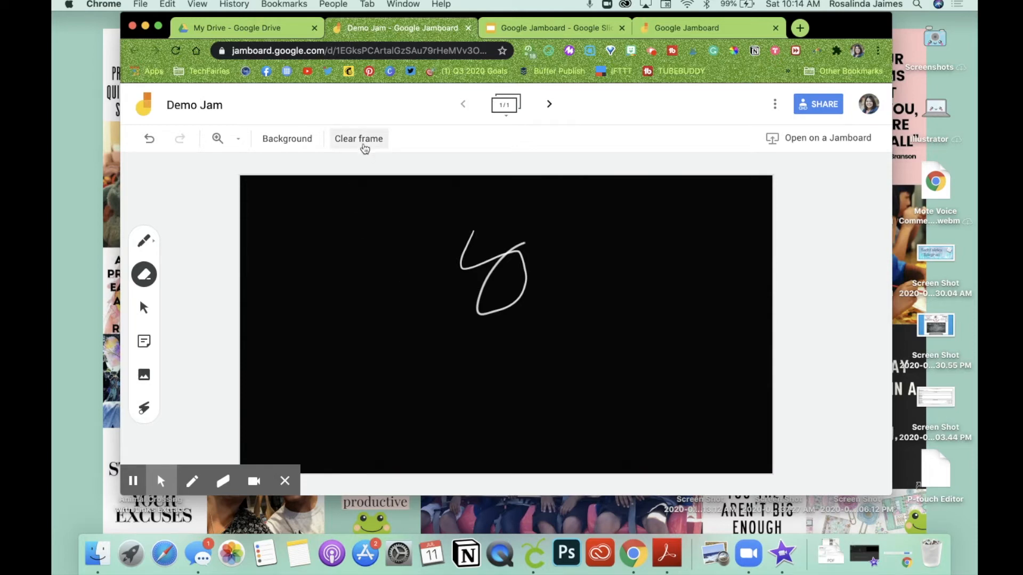
Clear the frame and set its background to plain white
left_click(366, 141)
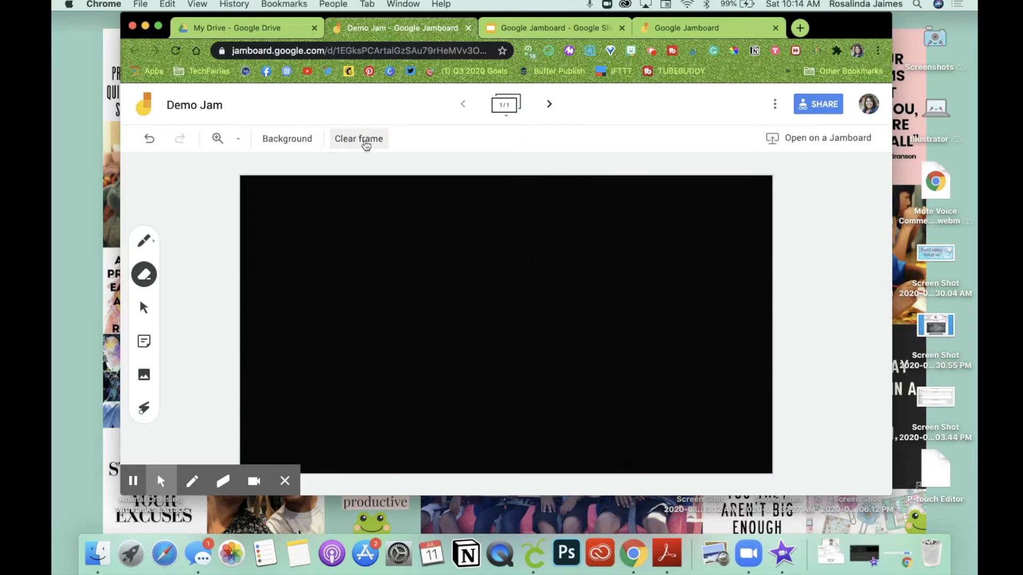
left_click(287, 140)
left_click(274, 165)
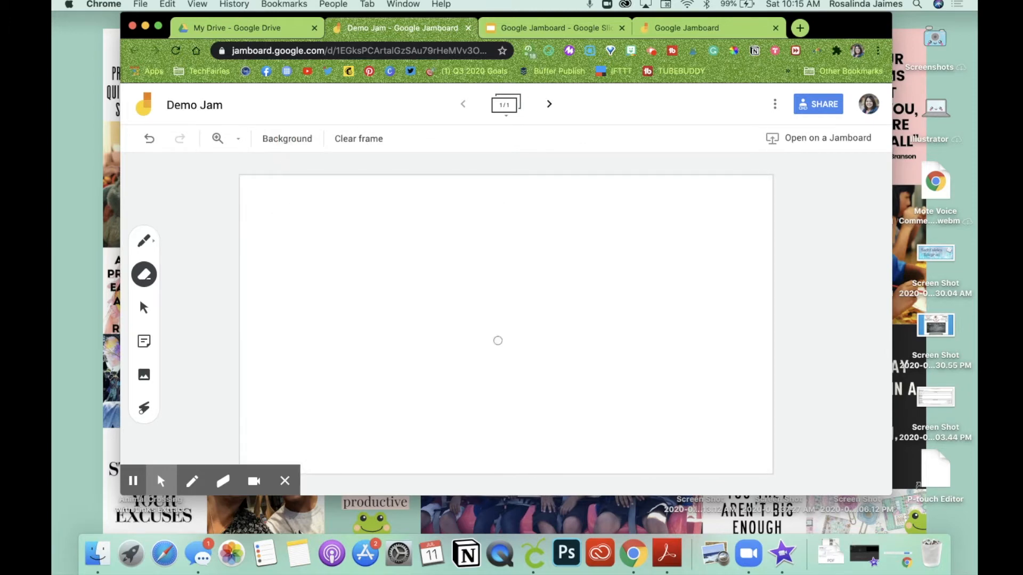
Review the pen types and colors, try the eraser, and switch to the Select tool
left_click(145, 243)
left_click(144, 244)
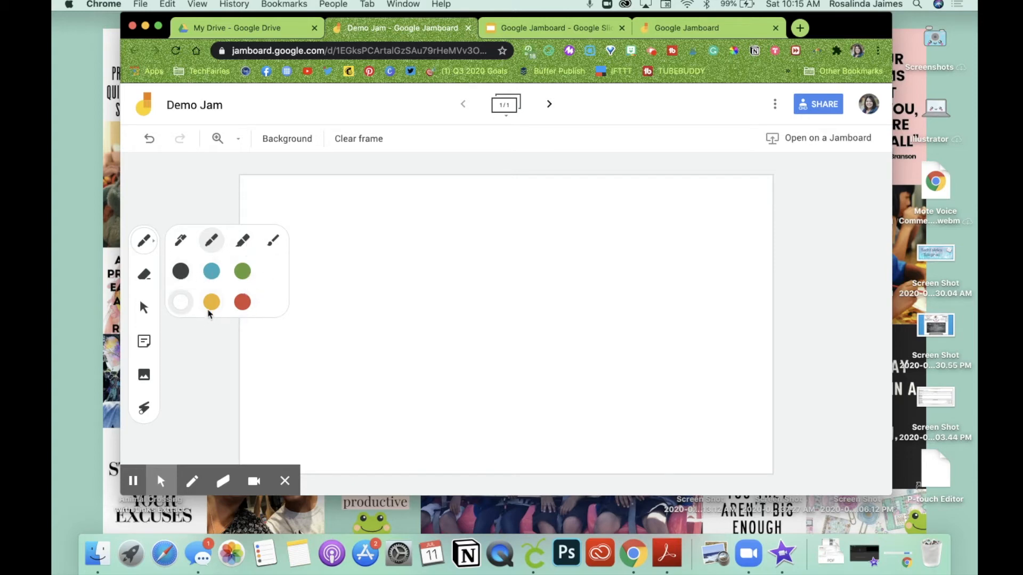
left_click(144, 277)
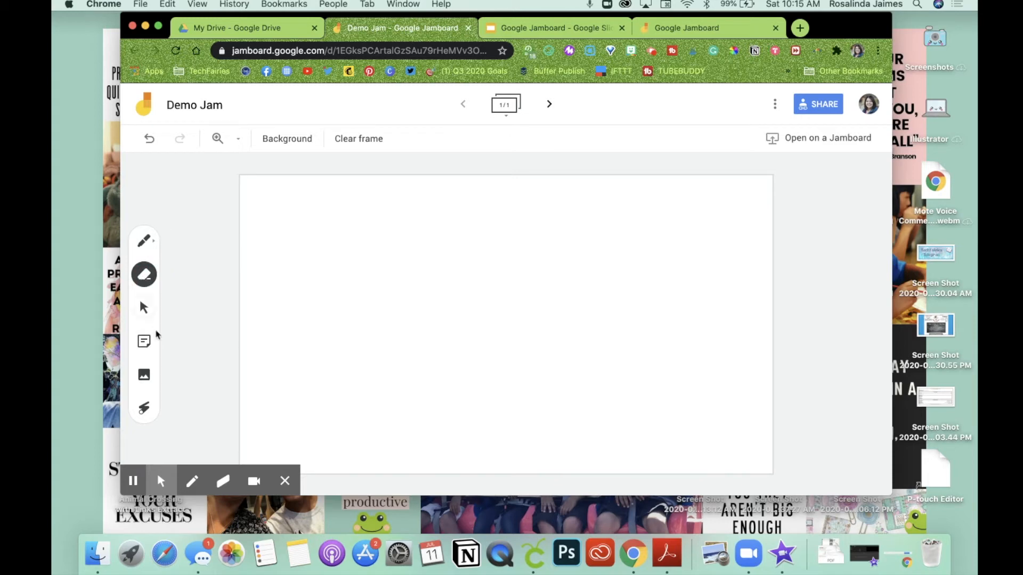
left_click(145, 308)
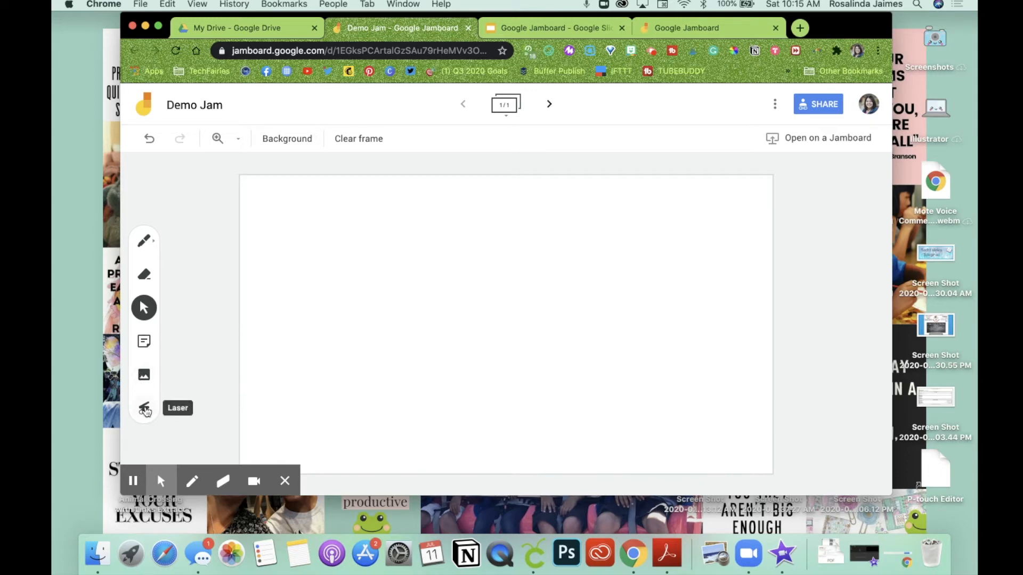
Add a sticky note reading "Hi!", preview green, pink and orange, and save it with no background color
left_click(144, 343)
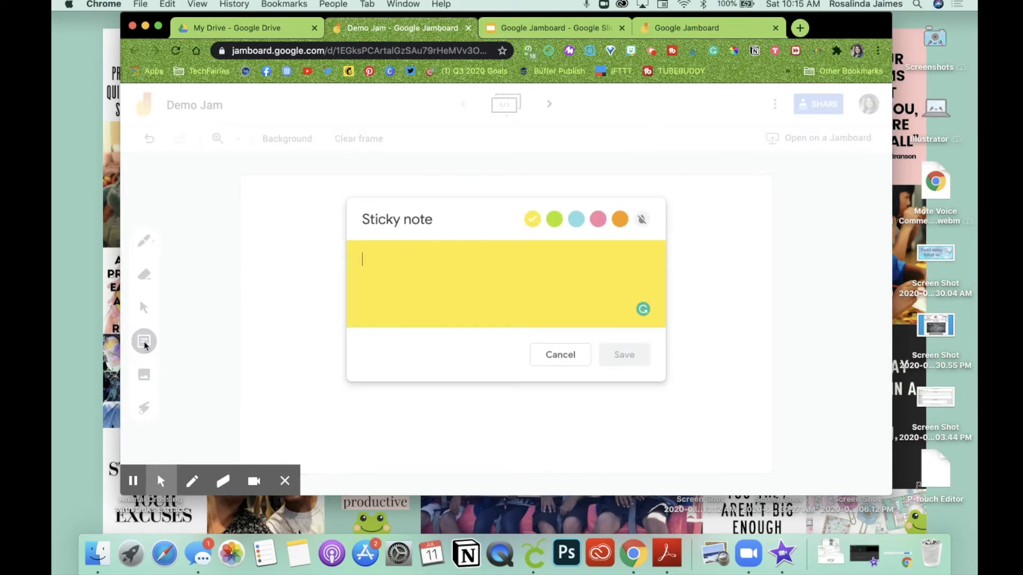
type("Hi!")
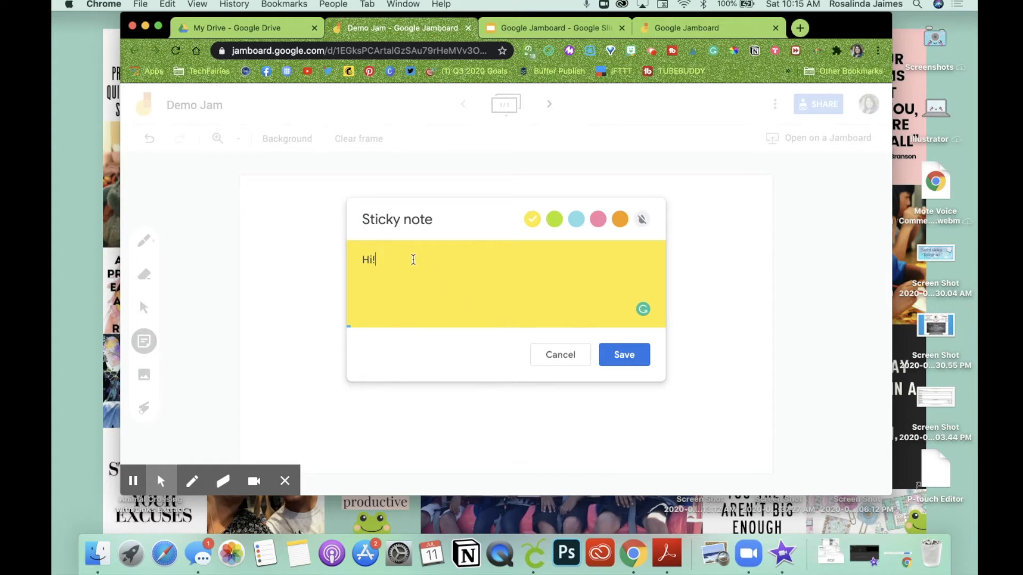
left_click(555, 219)
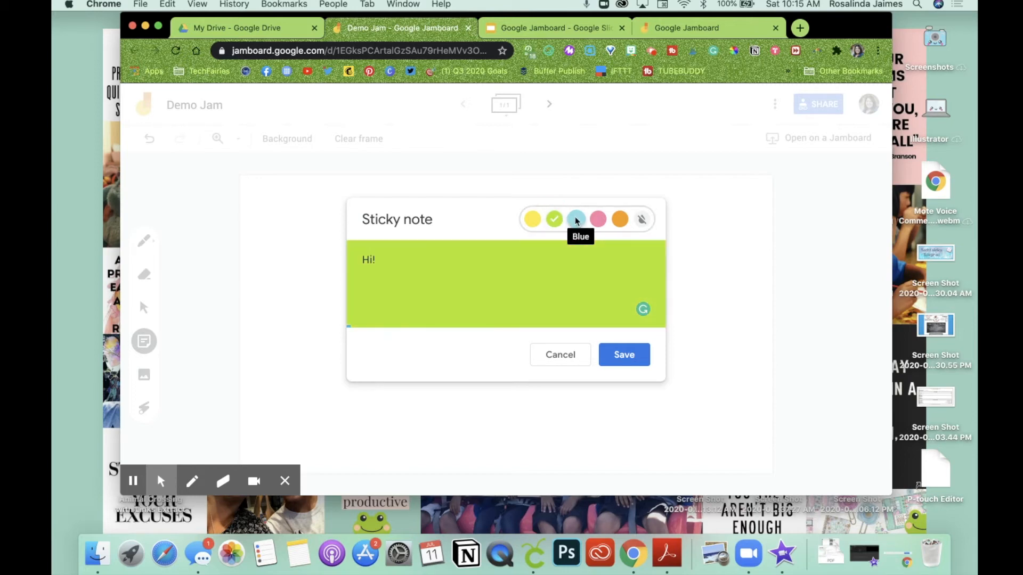
left_click(598, 219)
left_click(619, 219)
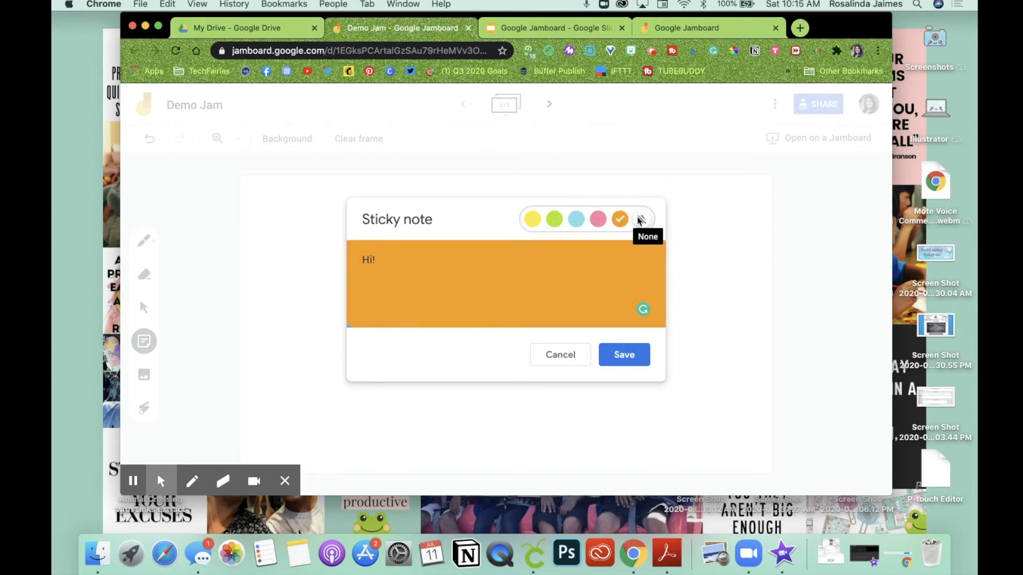
left_click(641, 219)
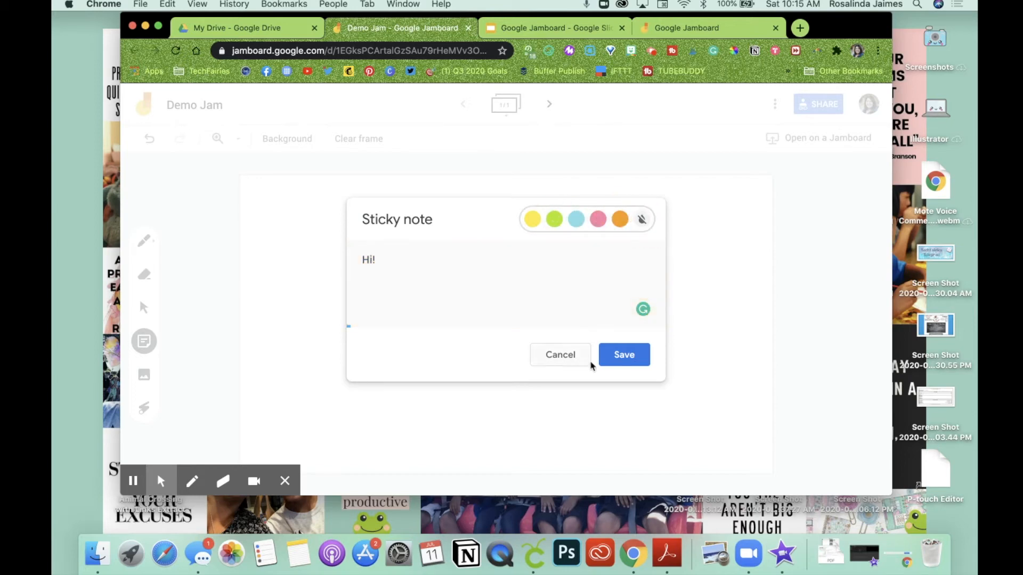
left_click(618, 358)
left_click(563, 360)
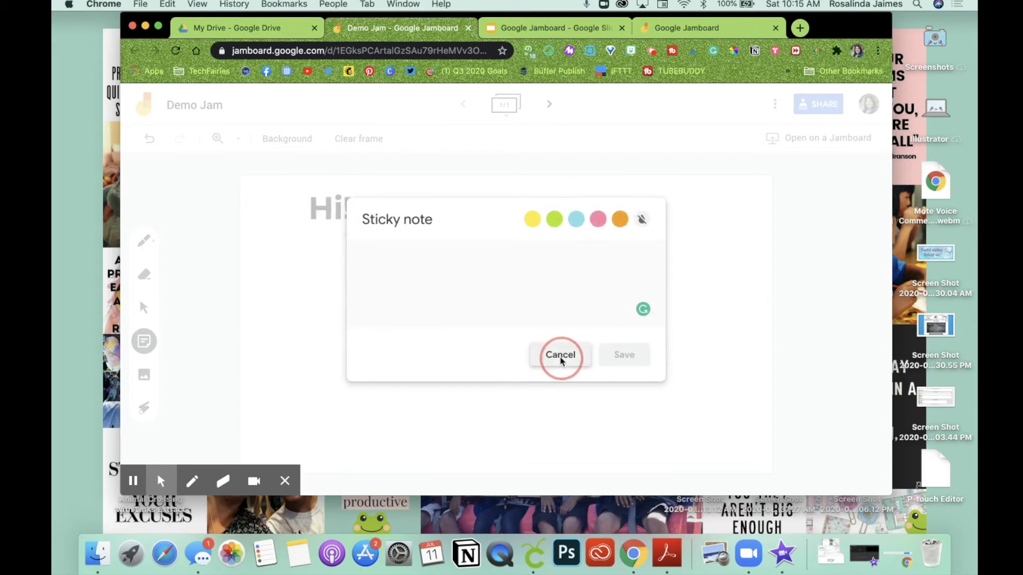
Resize and reposition the "Hi!" note near the frame's upper-left corner, tilted counterclockwise
left_click(331, 208)
left_click_drag(357, 234, 422, 306)
left_click_drag(388, 228, 344, 255)
left_click_drag(258, 200, 244, 226)
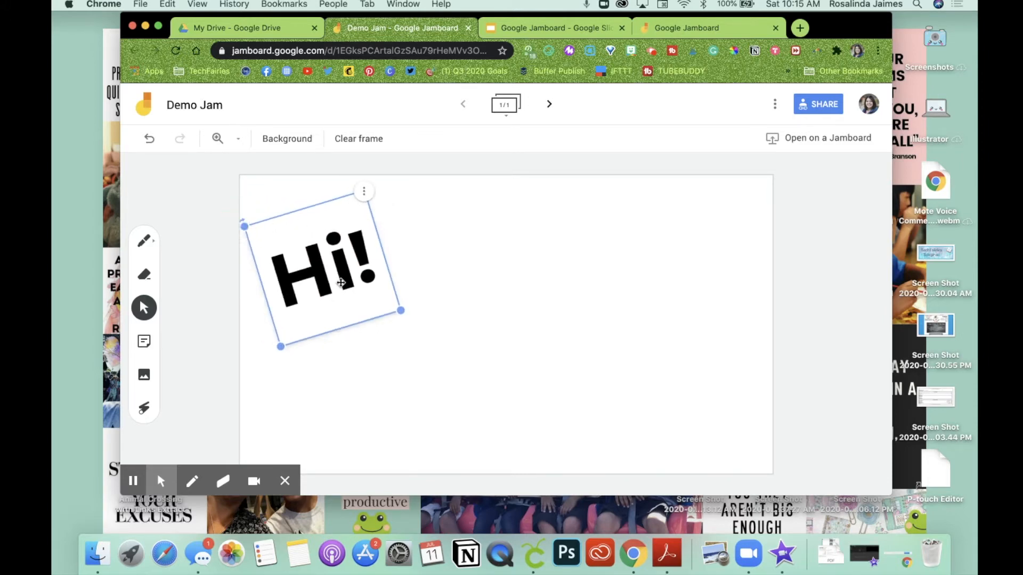
Duplicate the "Hi!" note and move the copy to the right half of the frame
left_click(364, 192)
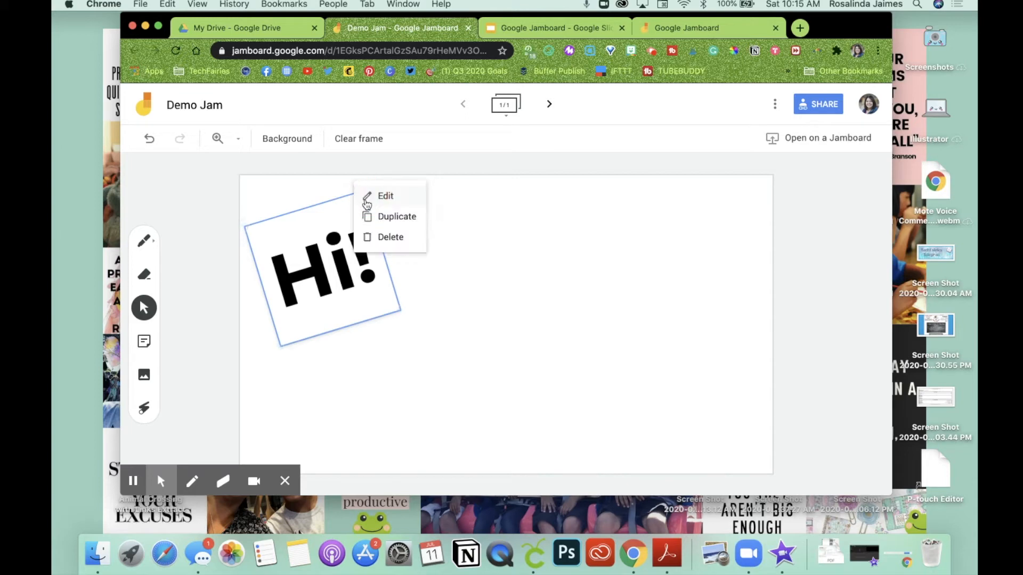
left_click(394, 217)
left_click_drag(326, 277, 560, 291)
Edit the duplicated note to read "Hello!" on a pink background and save it
left_click(628, 207)
left_click(628, 212)
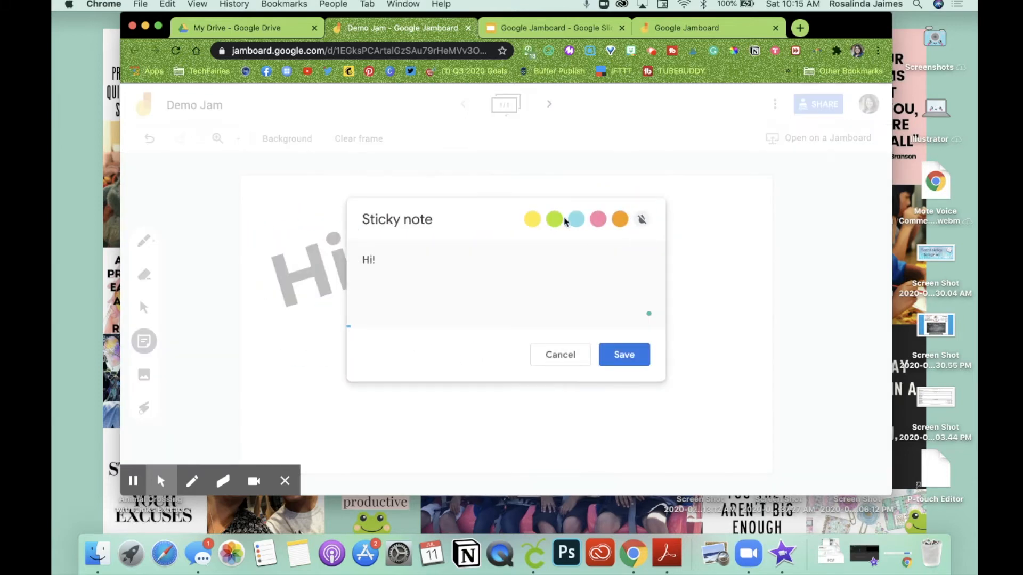
left_click(598, 219)
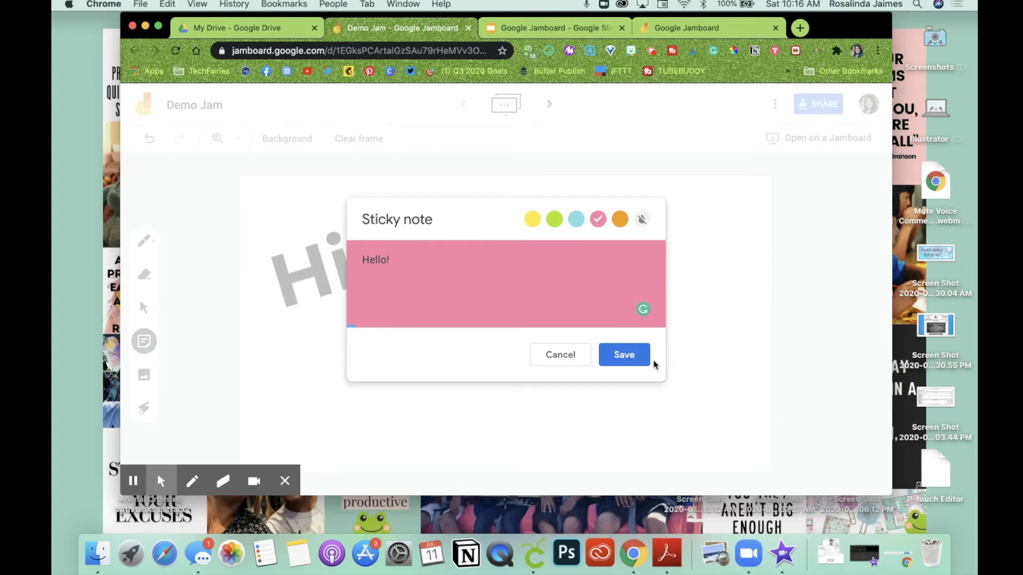
left_click(624, 354)
Rotate the pink "Hello!" note upright and move it to the frame's upper-right corner
left_click(570, 252)
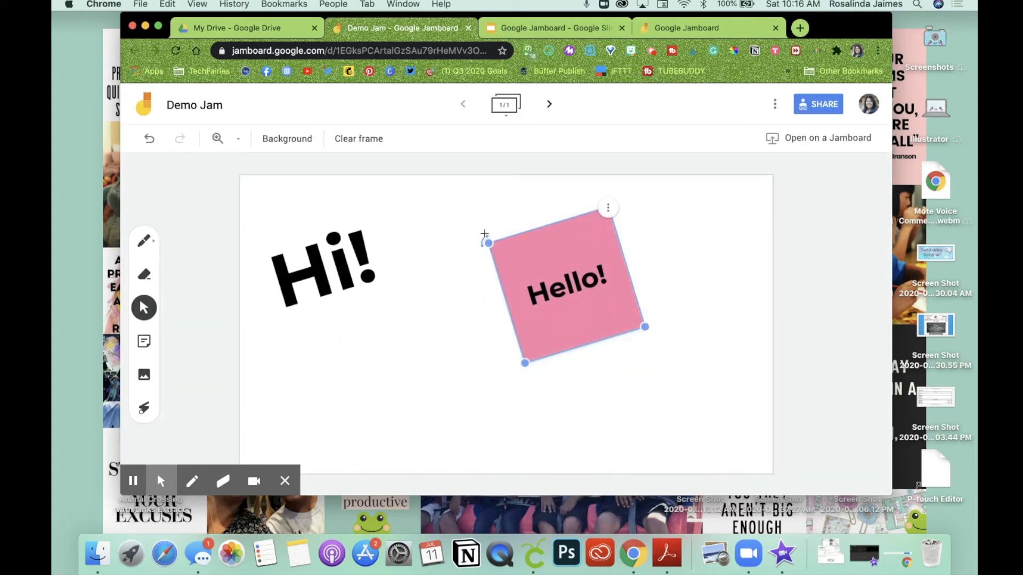
left_click_drag(487, 243, 504, 222)
left_click_drag(560, 268, 684, 232)
View the file's additional actions, such as Rename, Download as PDF and Make a copy
left_click(290, 230)
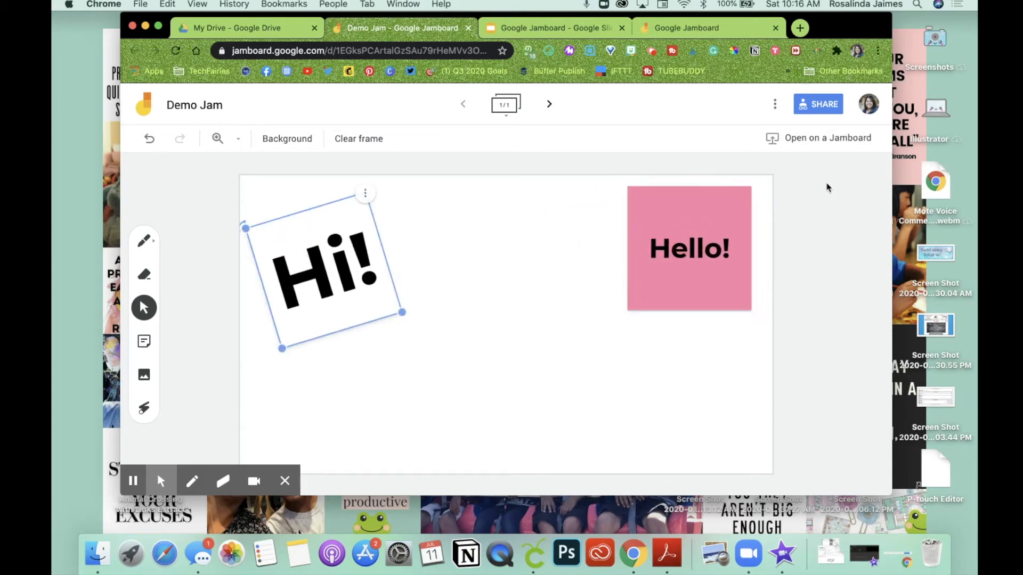
left_click(782, 104)
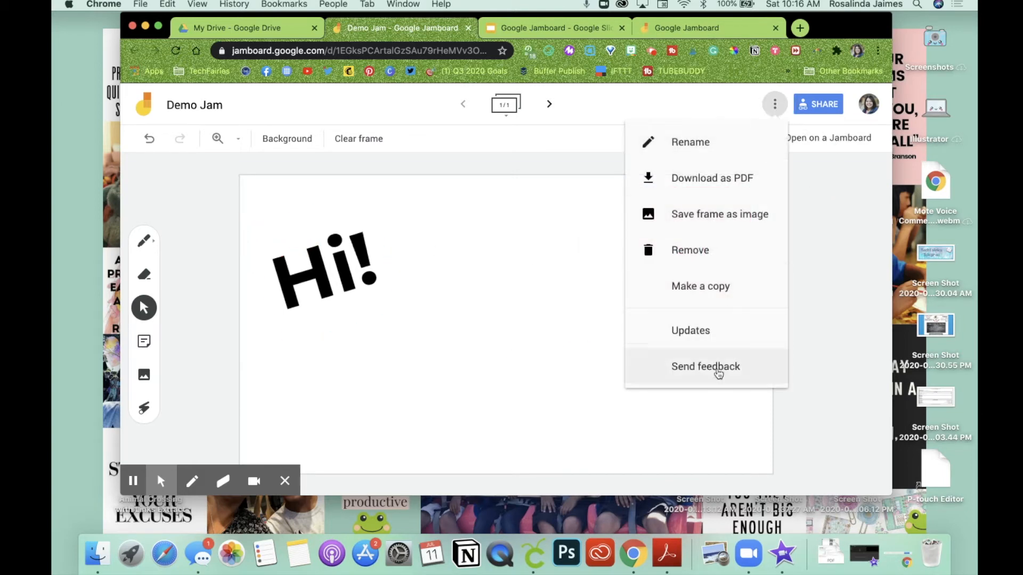
left_click(454, 337)
Shrink the "Hi!" note, rotate it upright and place it in the frame's upper-left corner
left_click(347, 255)
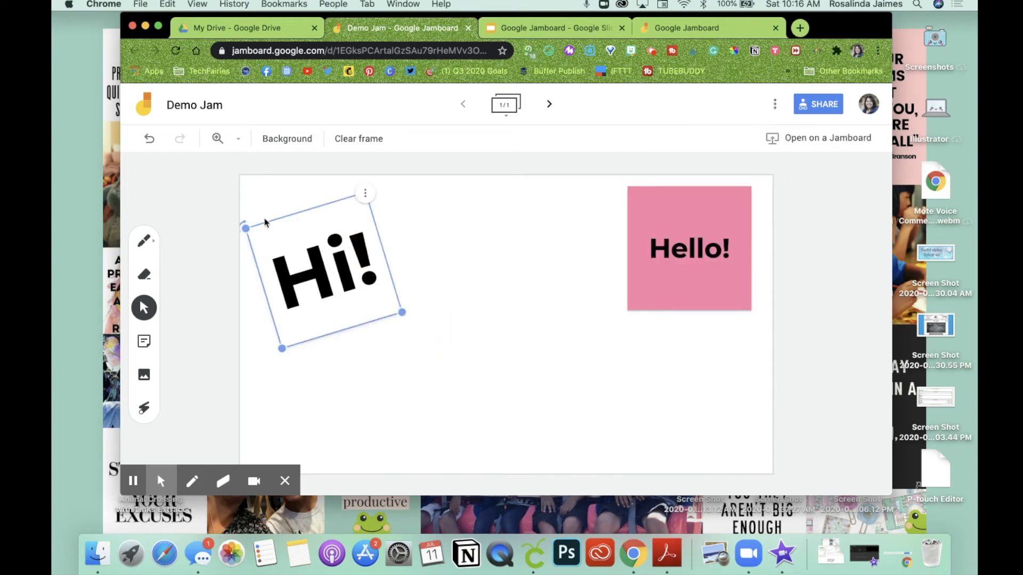
left_click_drag(402, 312, 376, 279)
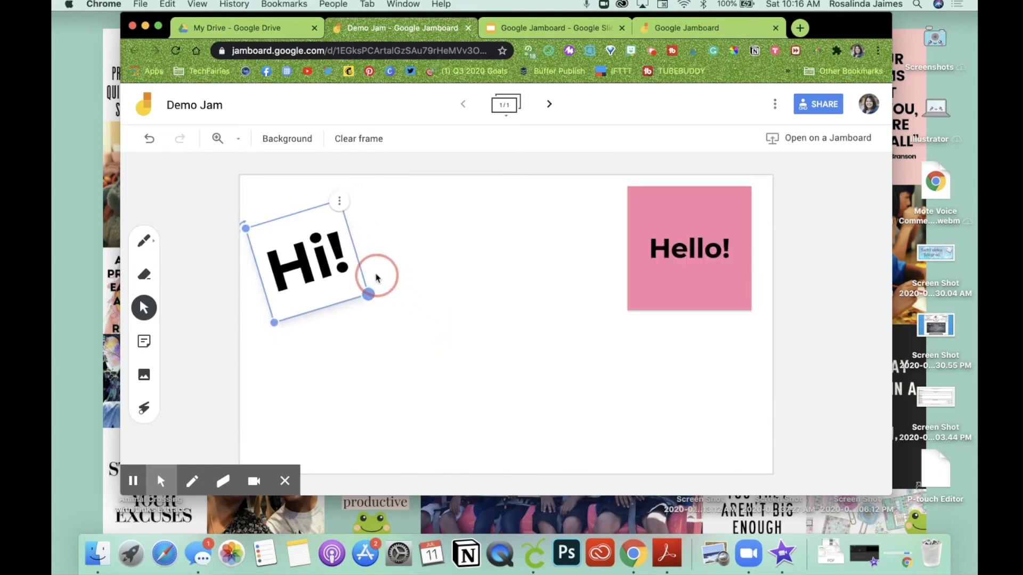
left_click_drag(244, 228, 263, 217)
left_click_drag(318, 247, 307, 221)
left_click(445, 272)
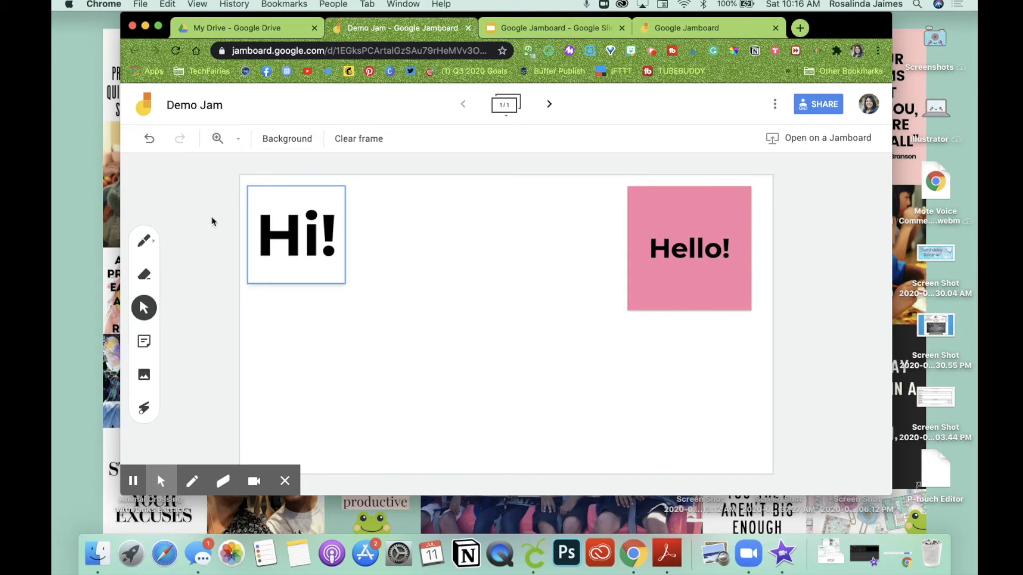
Shift the "Hi!" note slightly down and right, and nudge the "Hello!" note closer to the frame's right edge
left_click(305, 202)
left_click(179, 354)
left_click_drag(305, 233, 329, 247)
mouse_move(644, 247)
left_mouse_down()
mouse_move(584, 291)
mouse_move(647, 234)
mouse_move(654, 244)
left_mouse_up()
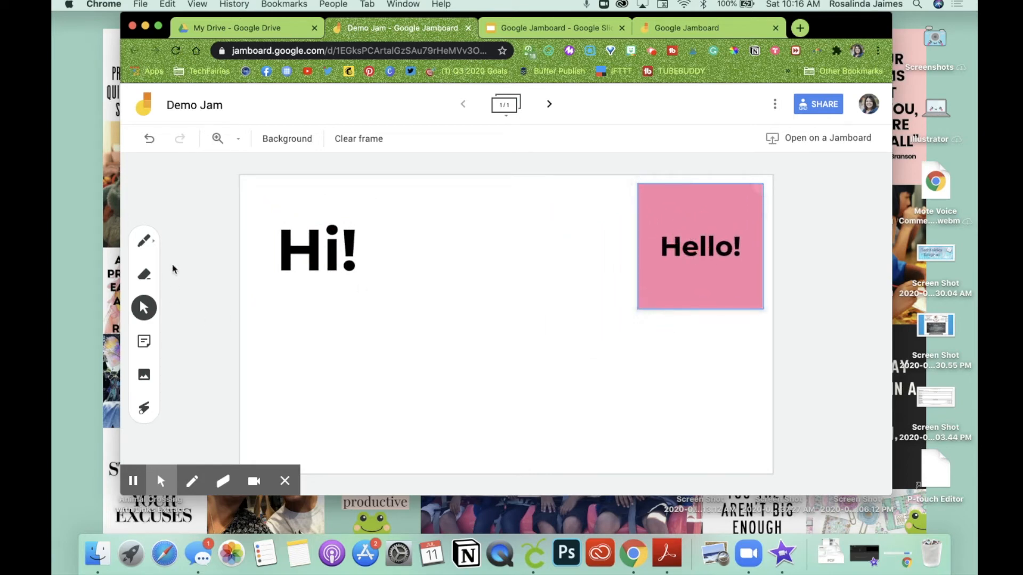
Search Google Images for "frog" and insert the first image into the frame
left_click(143, 375)
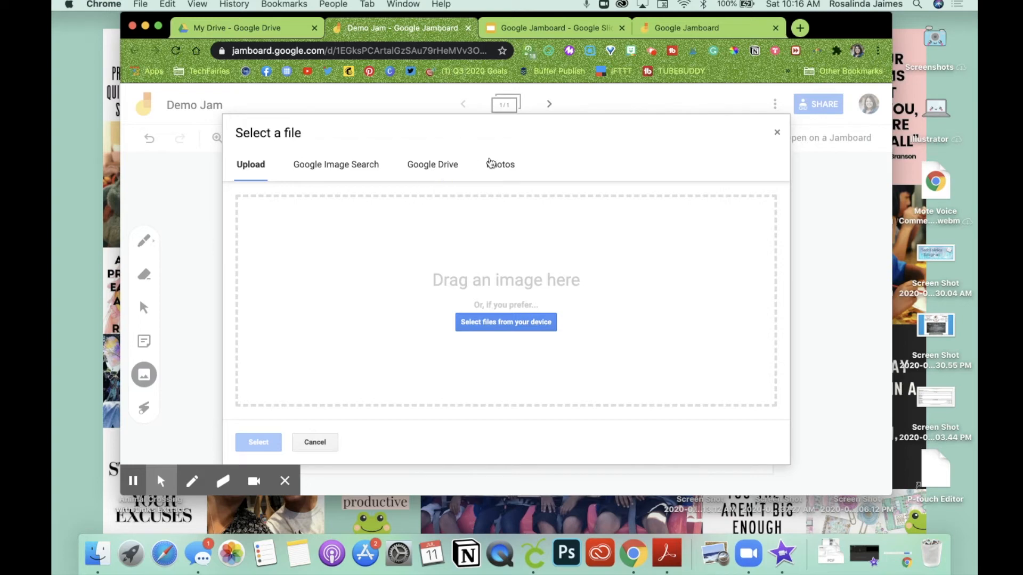
left_click(336, 170)
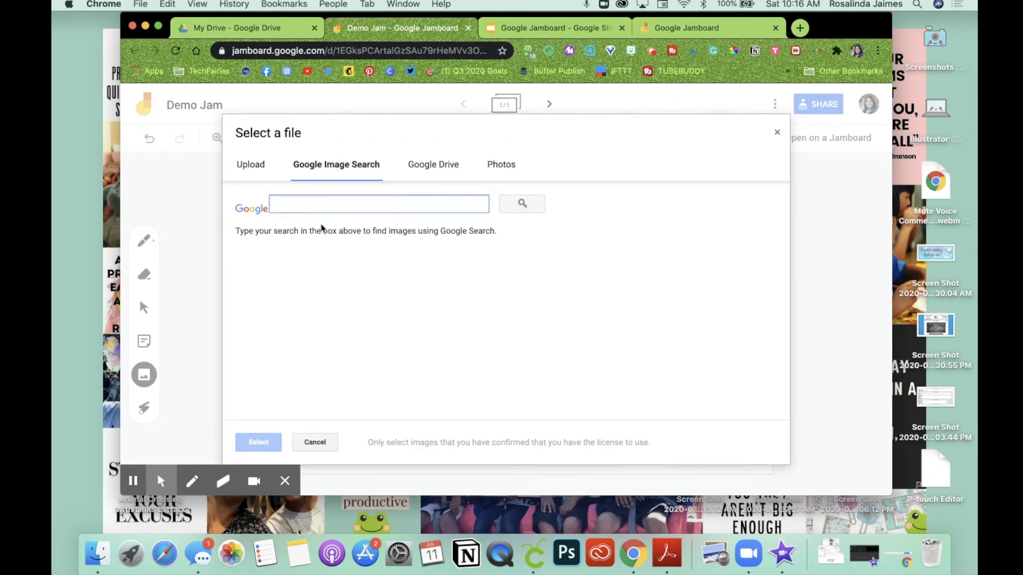
type("frog")
key("Return")
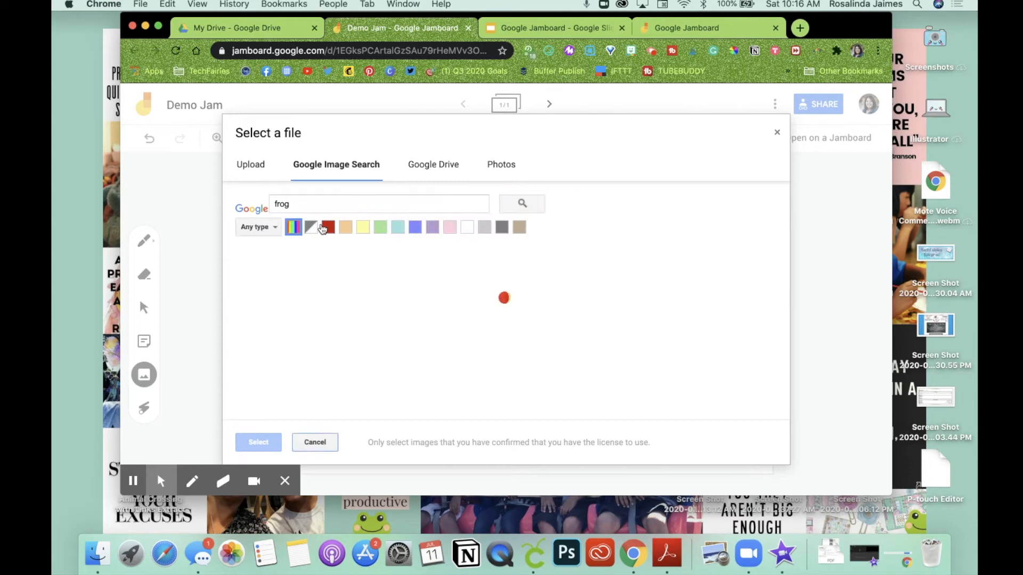
left_click(279, 290)
left_click(260, 441)
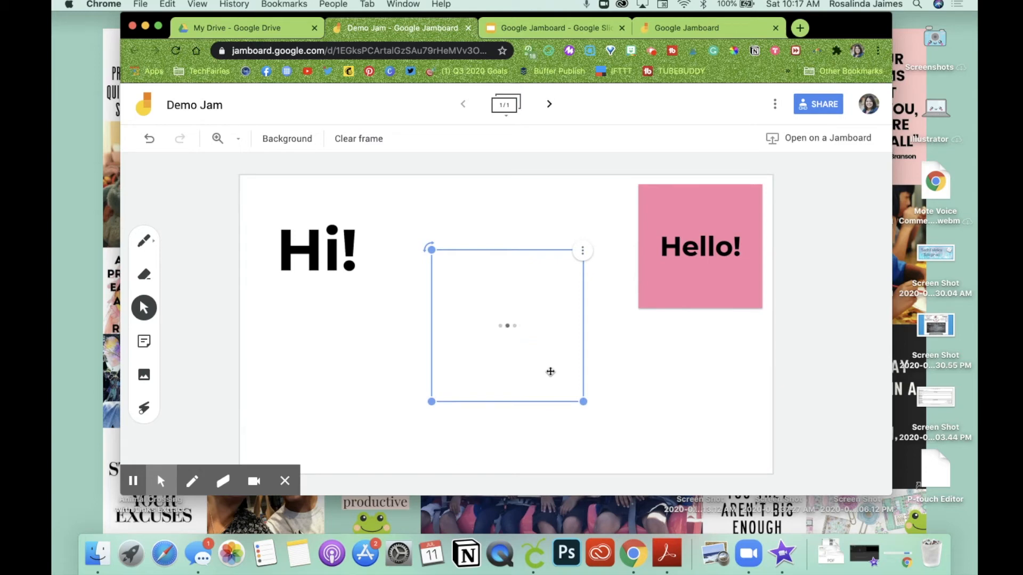
Shrink the frog image, place it directly left of the "Hello!" note, and check its duplicate and delete options
left_click_drag(584, 403, 555, 380)
left_click_drag(500, 329, 566, 268)
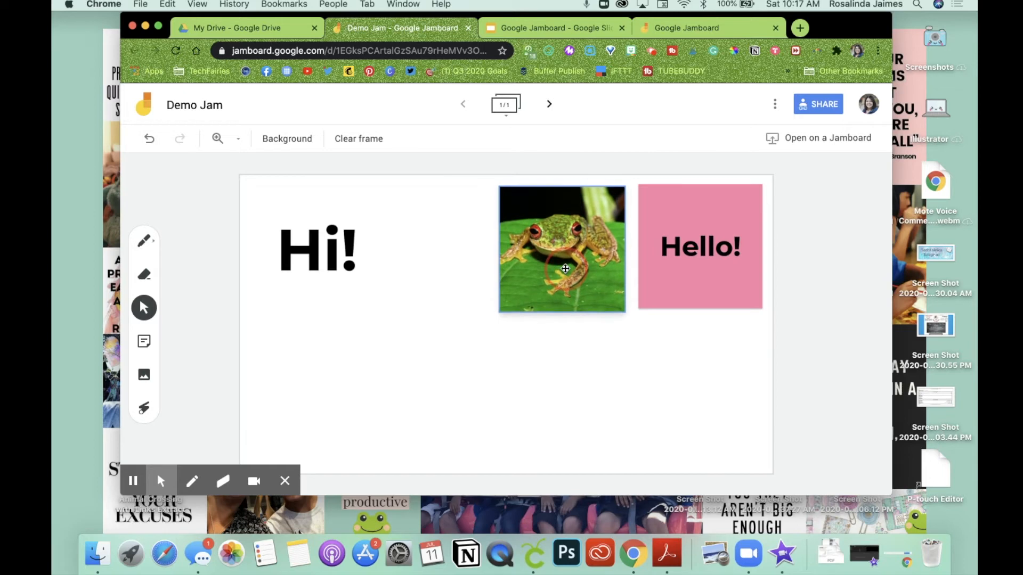
left_click(628, 188)
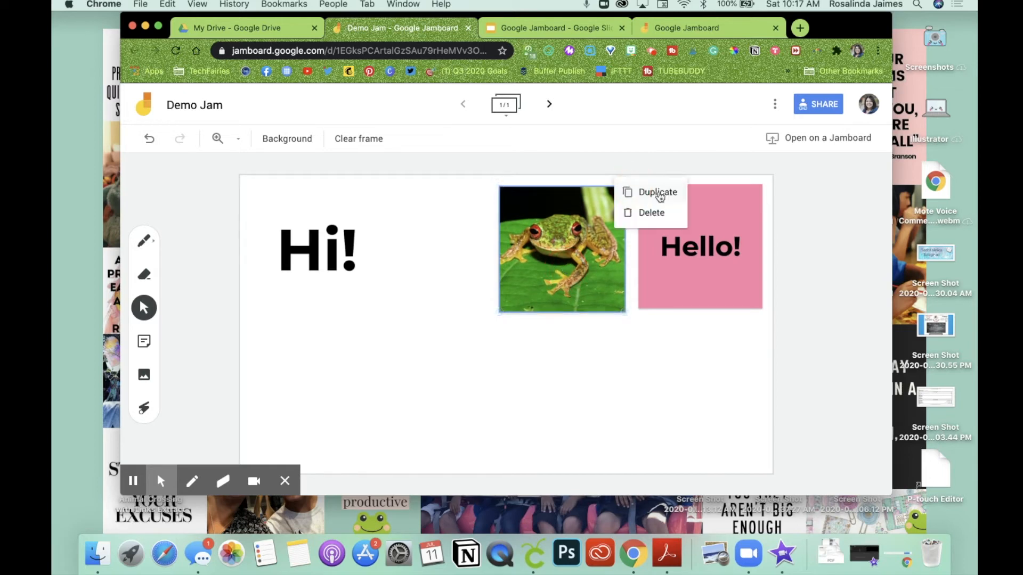
left_click(502, 423)
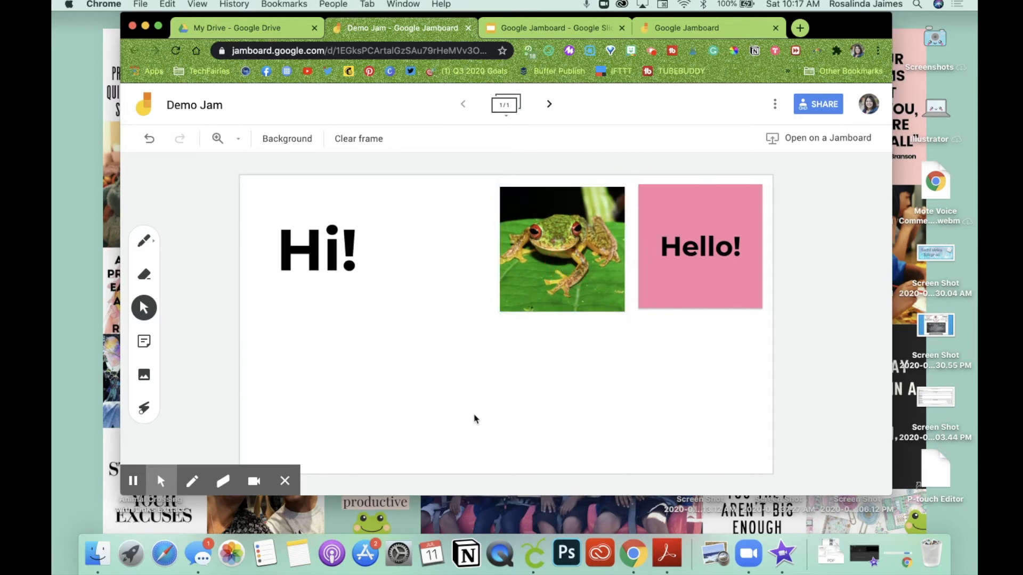
Use the Laser to point at the "Hi!" note, the frog image, the "Hello!" note and the empty area below
left_click(144, 408)
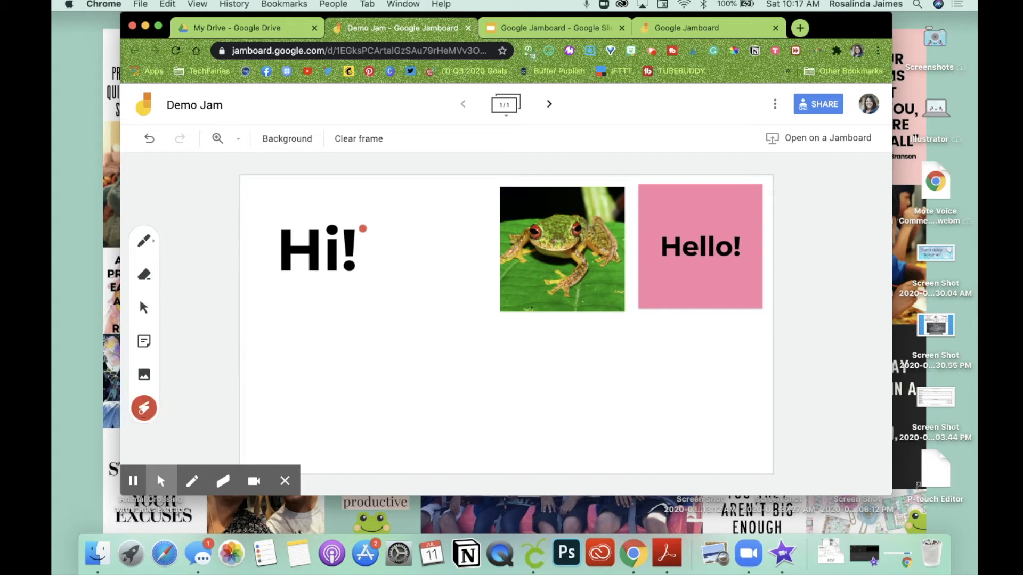
mouse_move(274, 299)
left_mouse_down()
mouse_move(258, 254)
mouse_move(331, 293)
mouse_move(335, 282)
left_mouse_up()
mouse_move(486, 330)
left_mouse_down()
mouse_move(593, 179)
mouse_move(558, 296)
left_mouse_up()
left_click_drag(677, 275, 673, 308)
left_click_drag(641, 277, 747, 264)
mouse_move(380, 316)
left_mouse_down()
mouse_move(502, 294)
mouse_move(485, 372)
left_mouse_up()
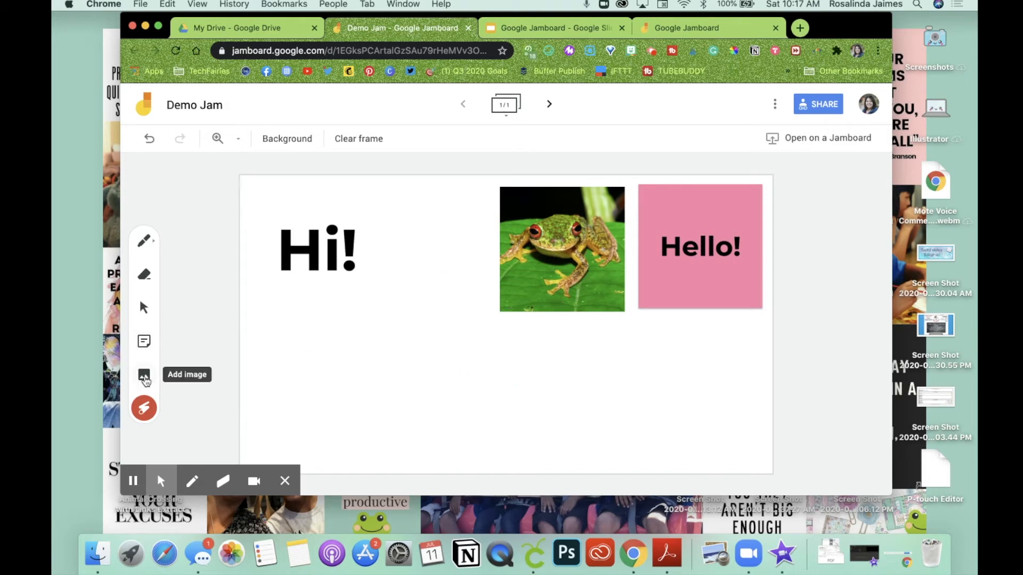
Check the image insertion options again without adding another image
left_click(144, 376)
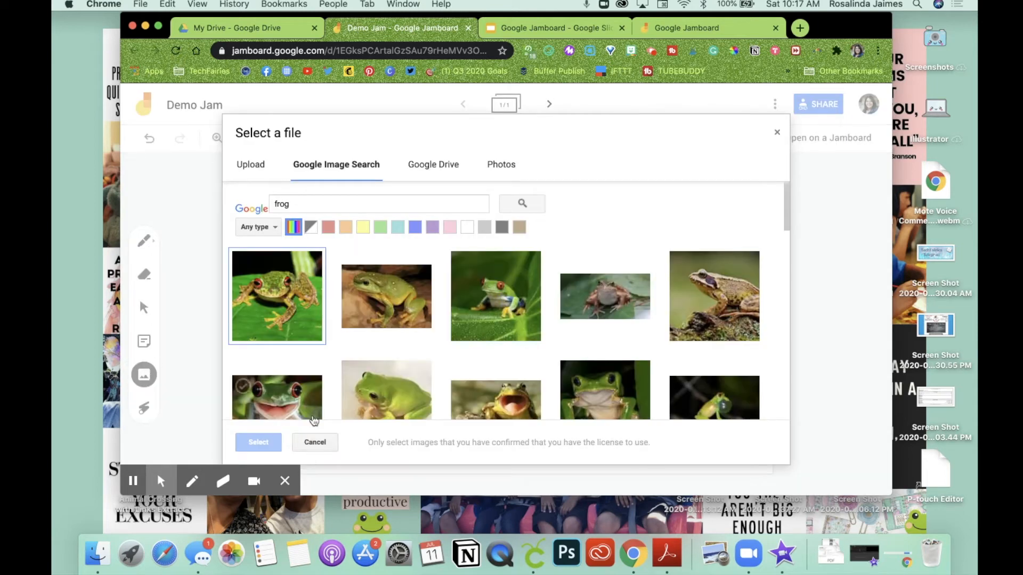
left_click(314, 446)
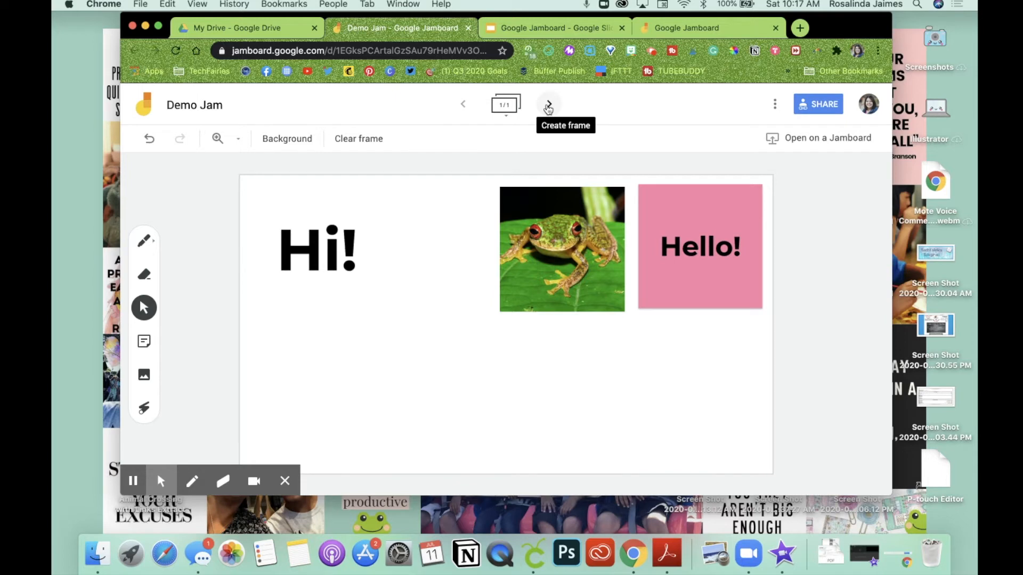
Add a second blank frame, return to frame 1, and check its duplicate and delete options in the frame overview
left_click(549, 105)
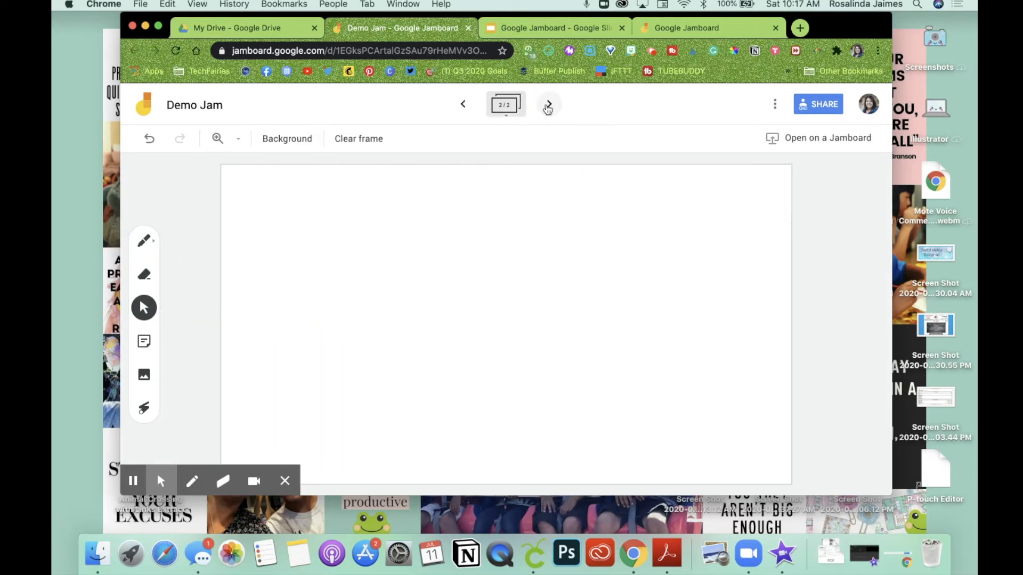
left_click(464, 107)
left_click(505, 106)
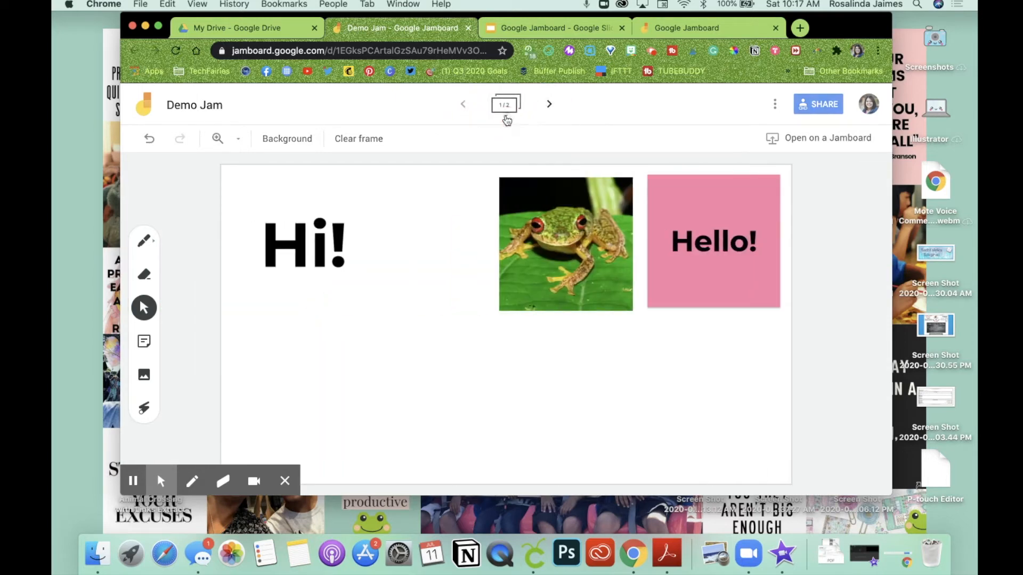
left_click(491, 124)
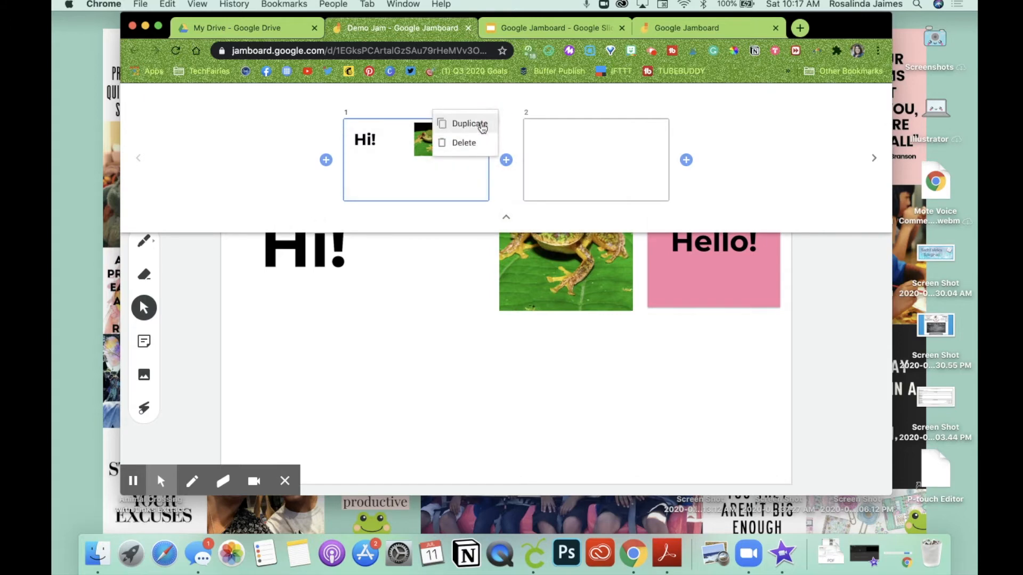
left_click(280, 332)
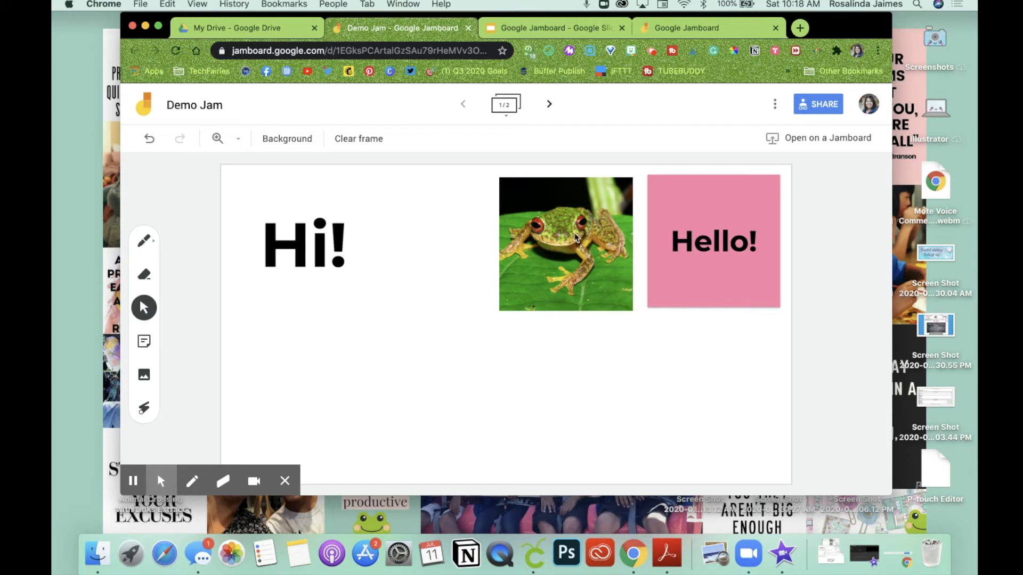
Copy the waving "hieee!" sticker from the Bitmoji extension and paste it into the frame
left_click(633, 52)
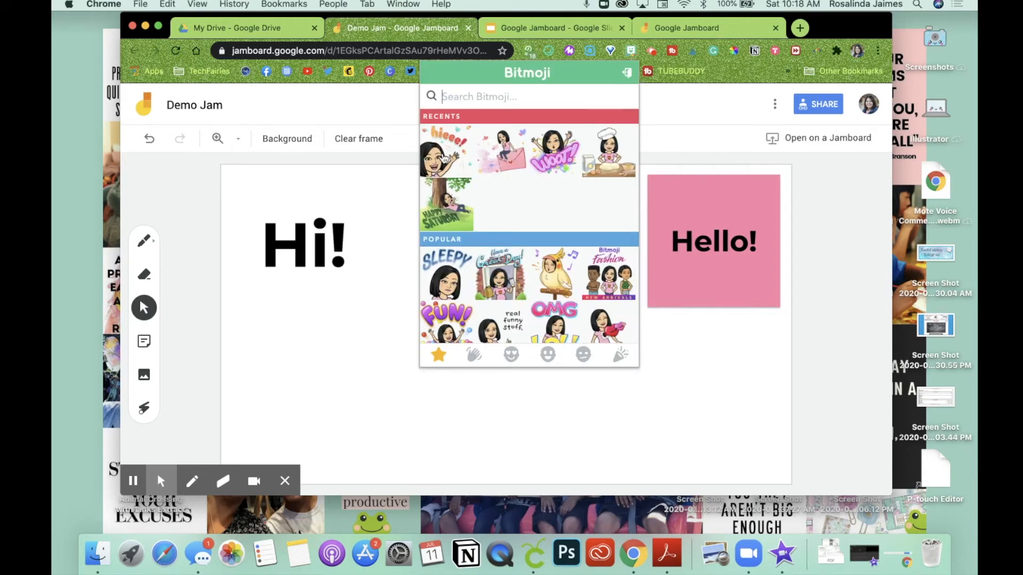
right_click(443, 153)
left_click(495, 185)
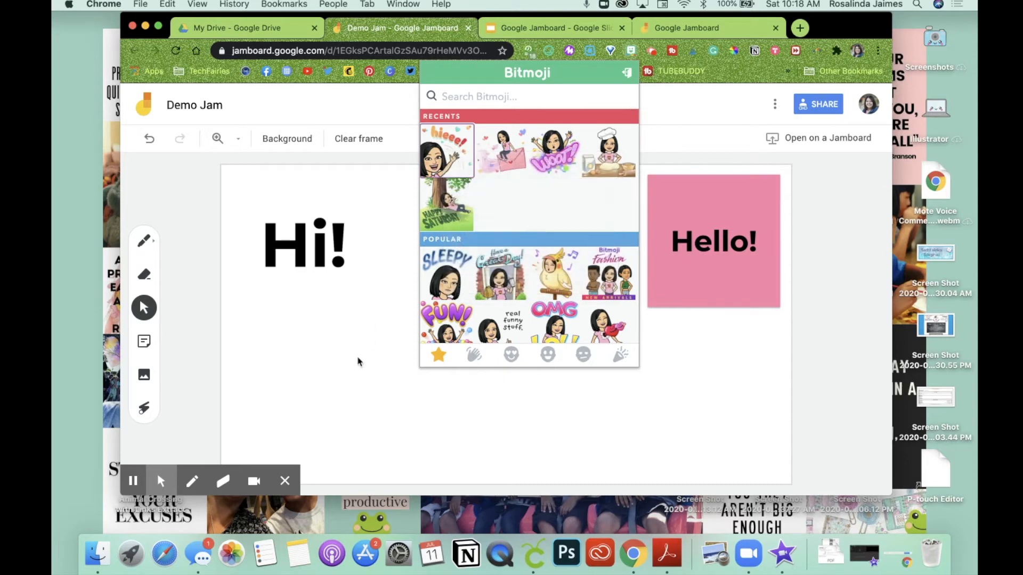
left_click(357, 361)
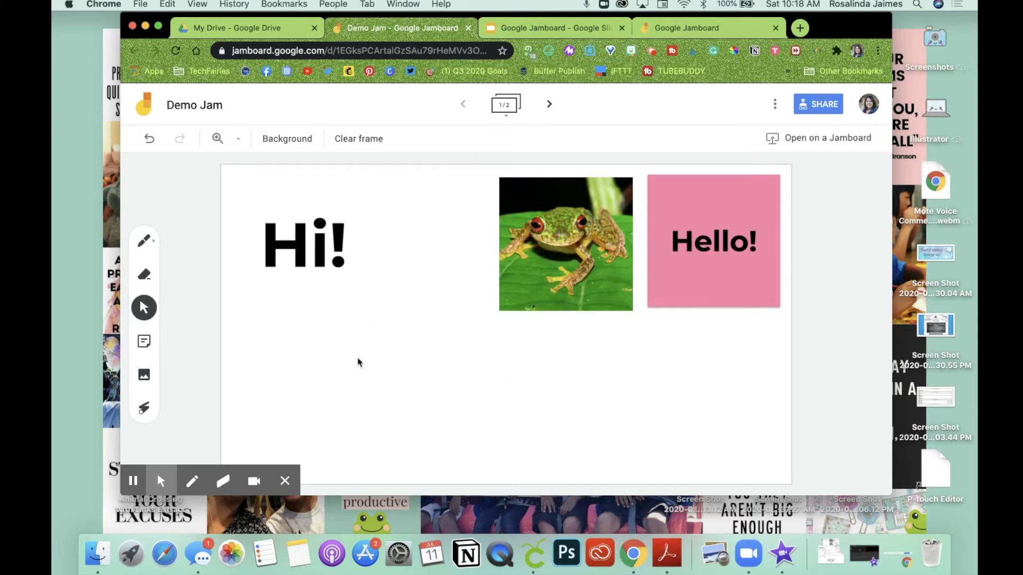
key("super+v")
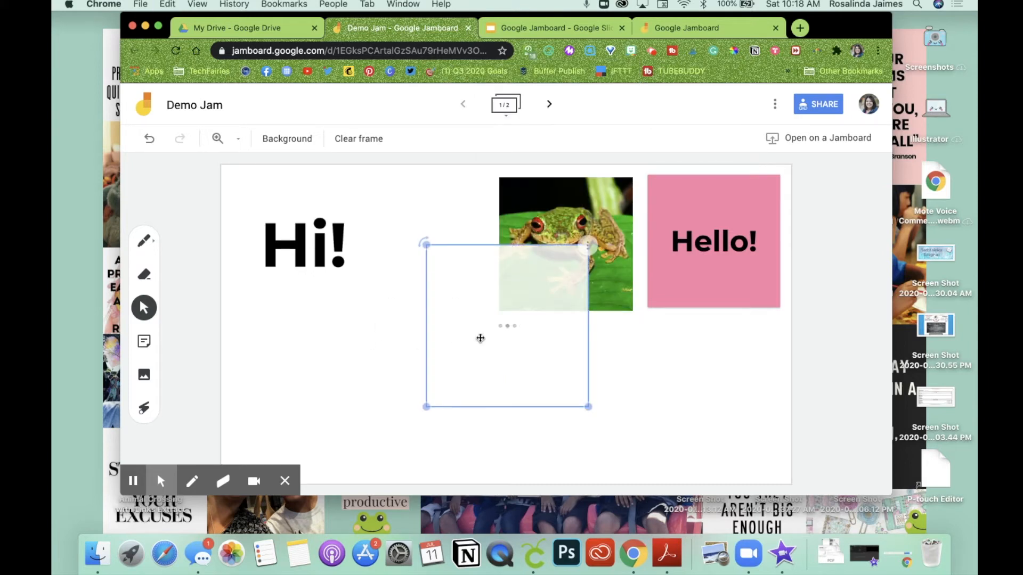
Shrink the "hieee!" Bitmoji and place it directly below the "Hi!" note
left_click_drag(582, 403, 532, 358)
left_click_drag(474, 321, 295, 376)
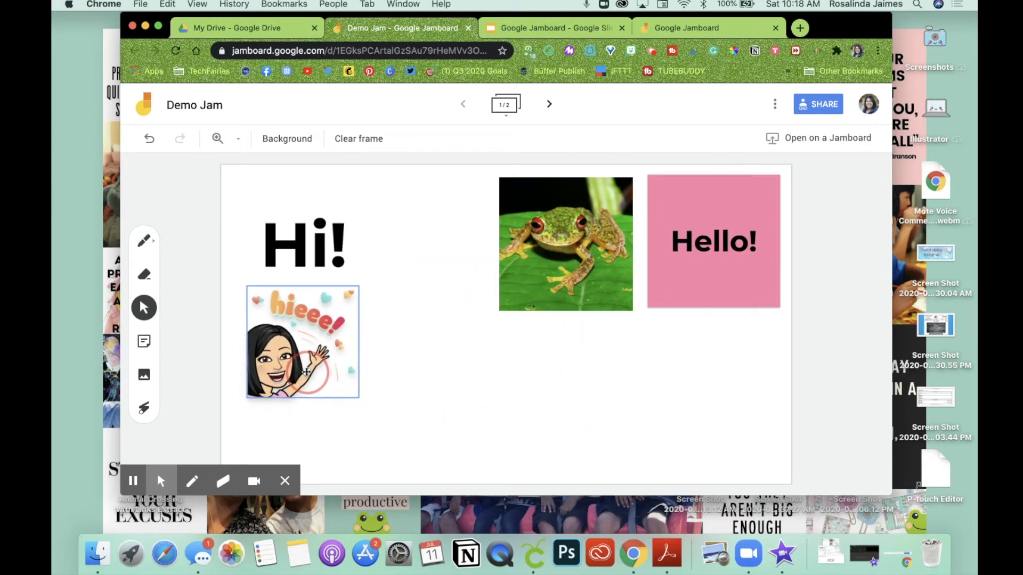
left_click(377, 407)
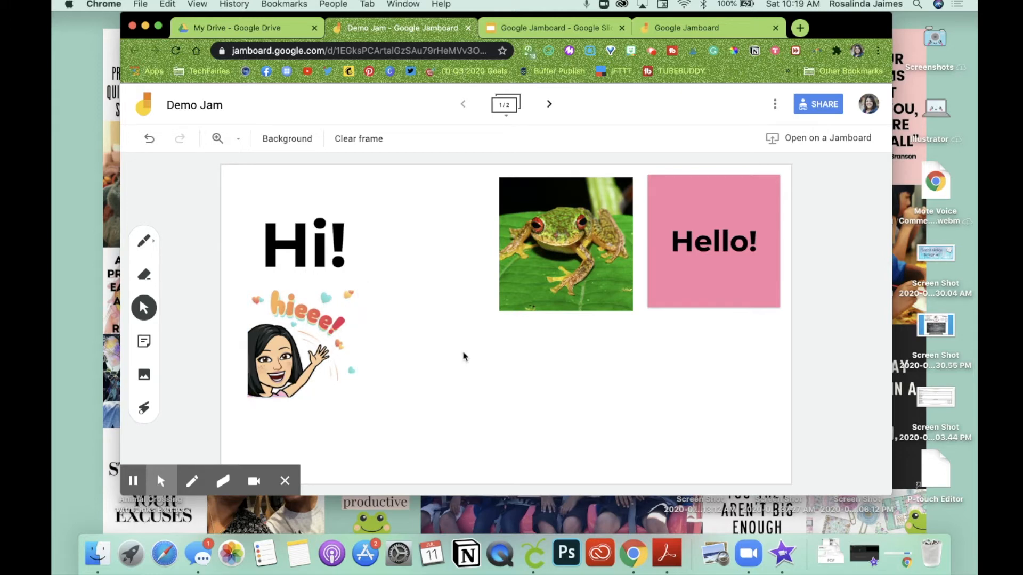
Copy the pointing-up hand emoji from the recent emojis of the JoyPixels extension
left_click(549, 53)
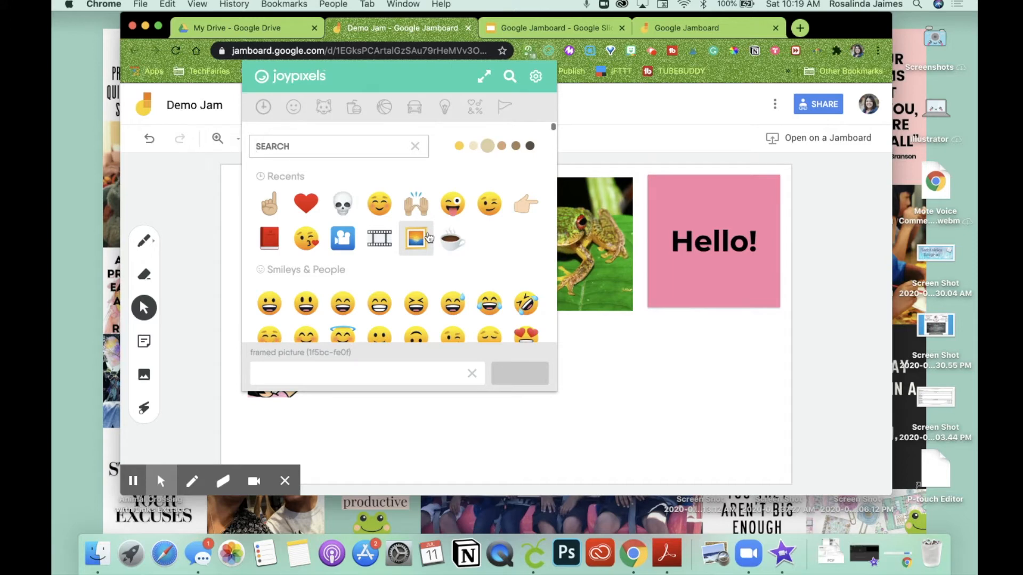
left_click(271, 207)
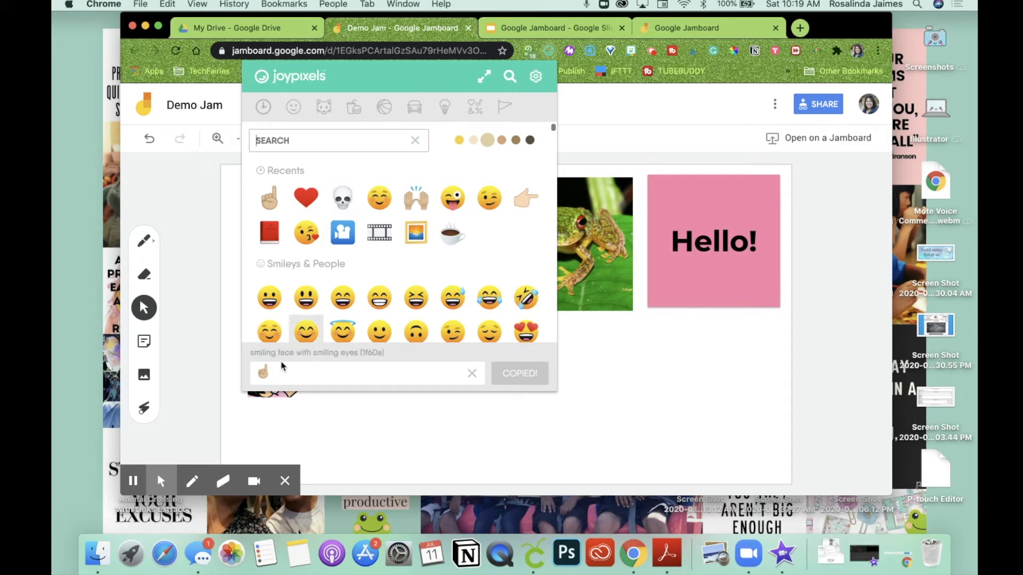
left_click(425, 411)
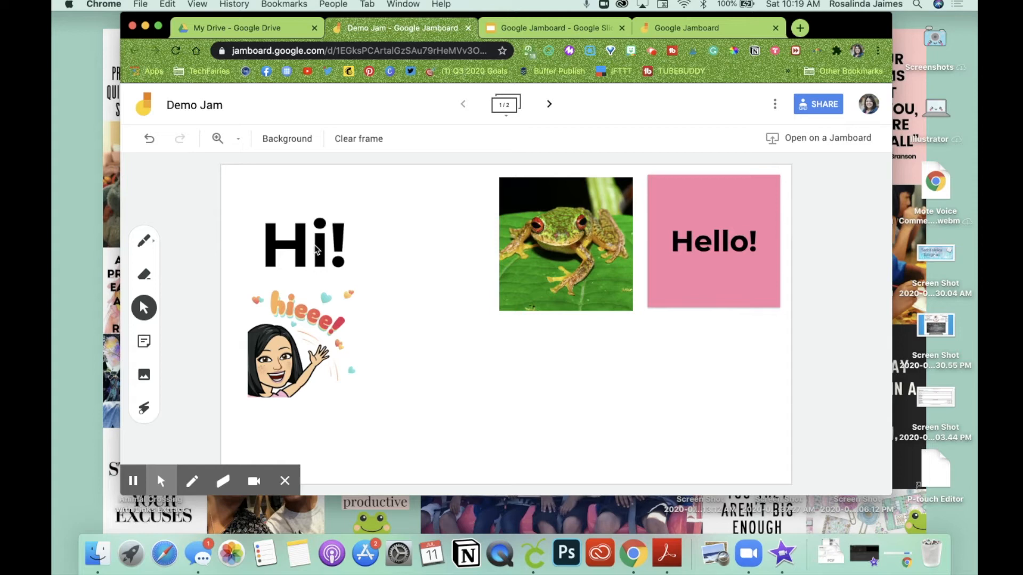
Edit the "Hi!" sticky note, paste the pointing-up emoji after the text, and save the note
left_click(317, 251)
right_click(356, 203)
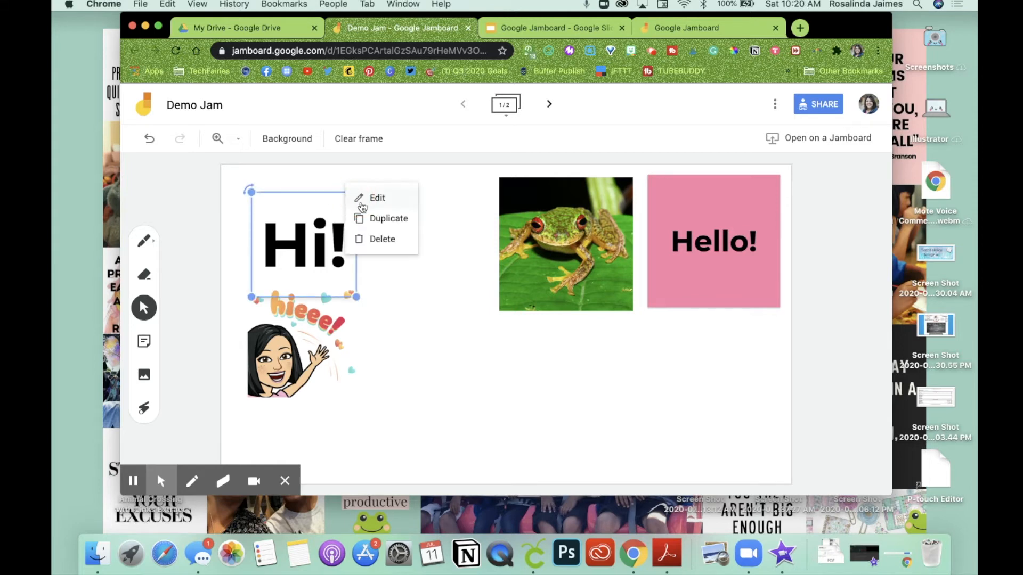
left_click(358, 202)
type("👋")
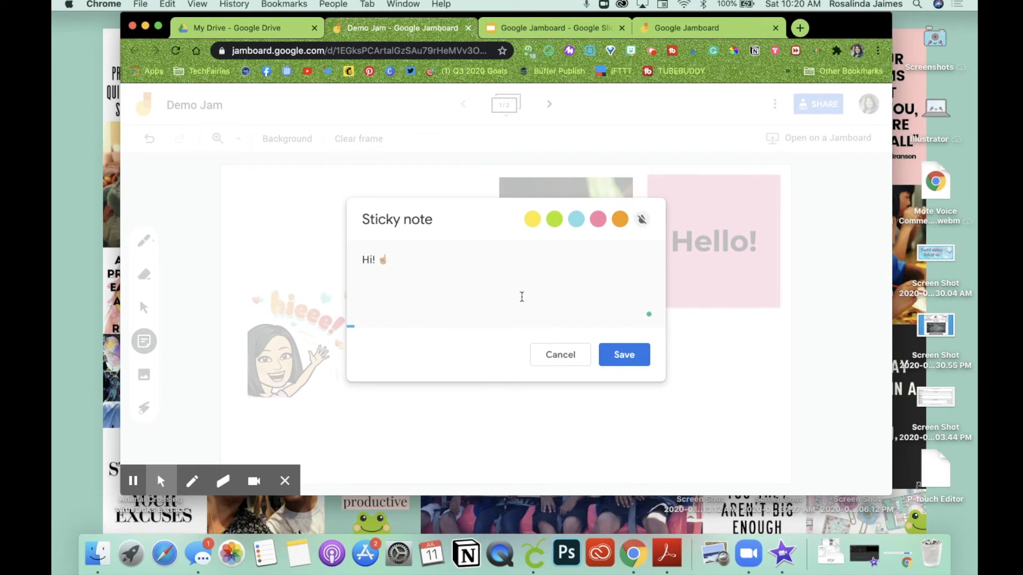
left_click(625, 356)
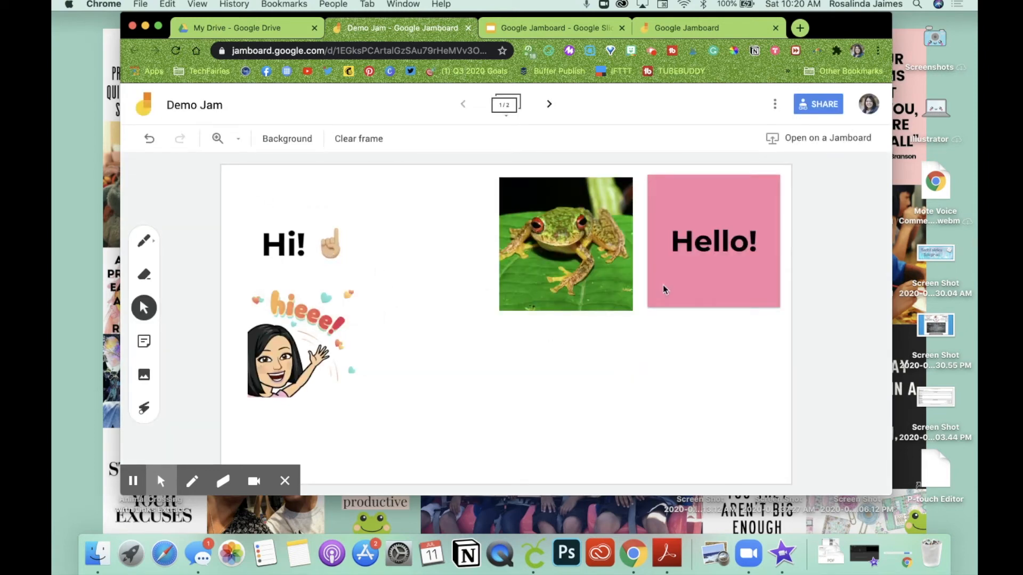
Move the "Hi!" note to the frame's upper-right corner and the "Hello!" note directly below it
left_click_drag(698, 249, 429, 417)
left_click_drag(301, 247, 710, 235)
left_click_drag(459, 384, 720, 369)
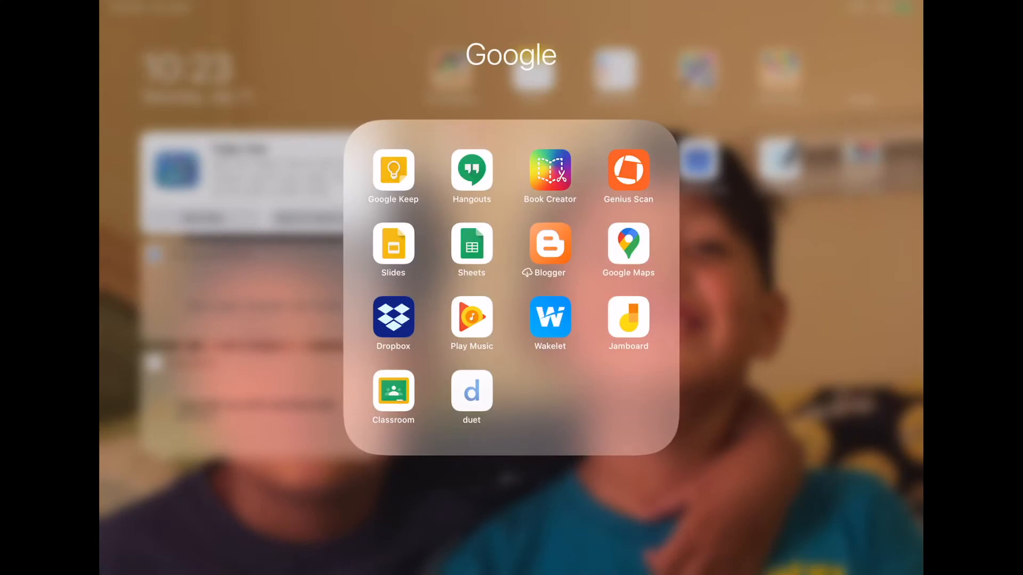
Switch to the Jamboard app on the iPad, return to the file list, and open the most recently opened Demo Jam
left_click(629, 317)
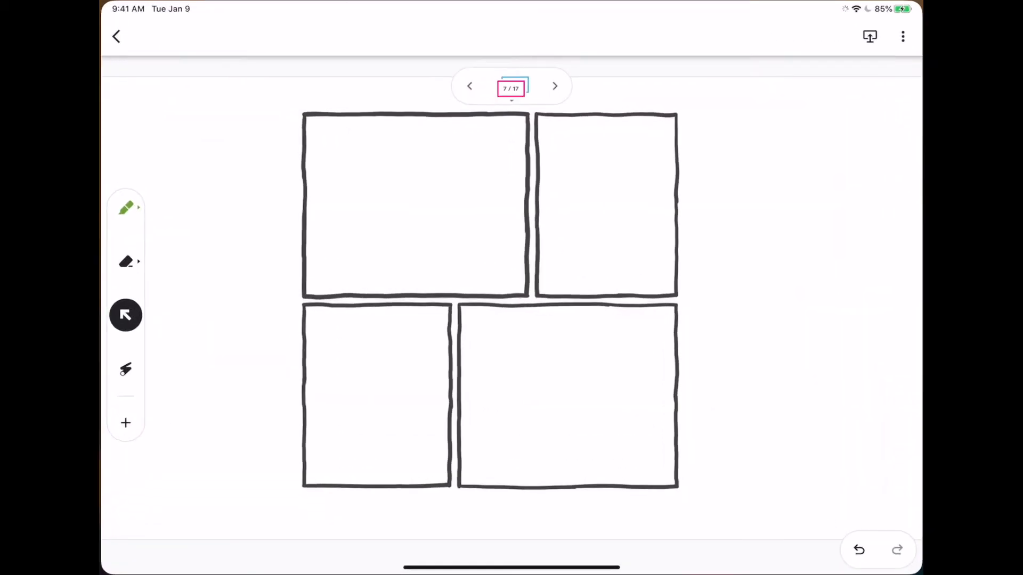
left_click(115, 36)
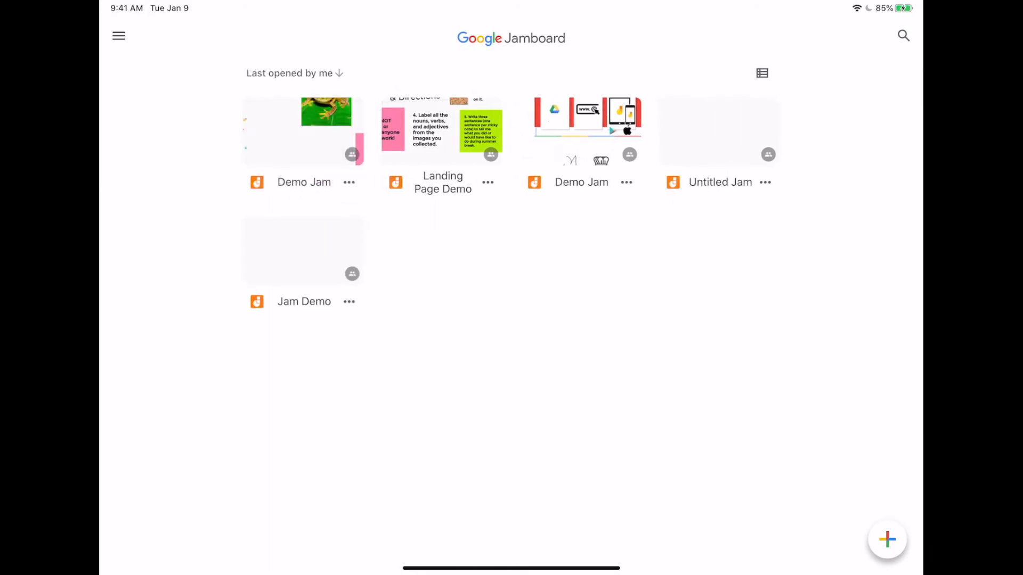
left_click(303, 132)
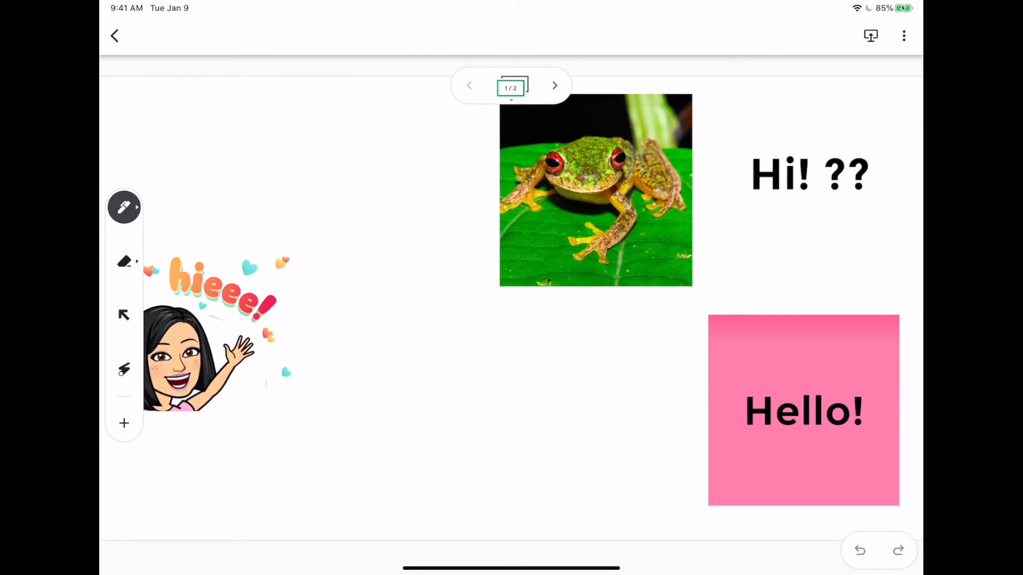
Draw a short pen stroke in the empty area left of the "Hello!" note and undo it
mouse_move(482, 404)
left_mouse_down()
mouse_move(521, 398)
mouse_move(557, 415)
left_mouse_up()
left_click(859, 551)
Check the option for opening the jam on a board and the jam's sharing, PDF, image, rename, copy and remove options
left_click(905, 36)
left_click(597, 405)
left_click(871, 35)
left_click(905, 36)
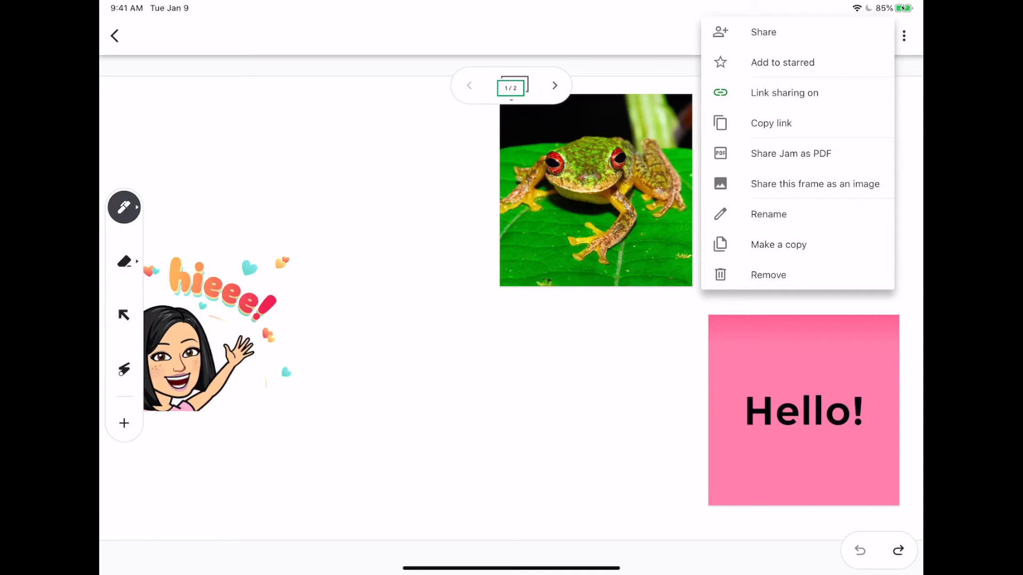
key("Escape")
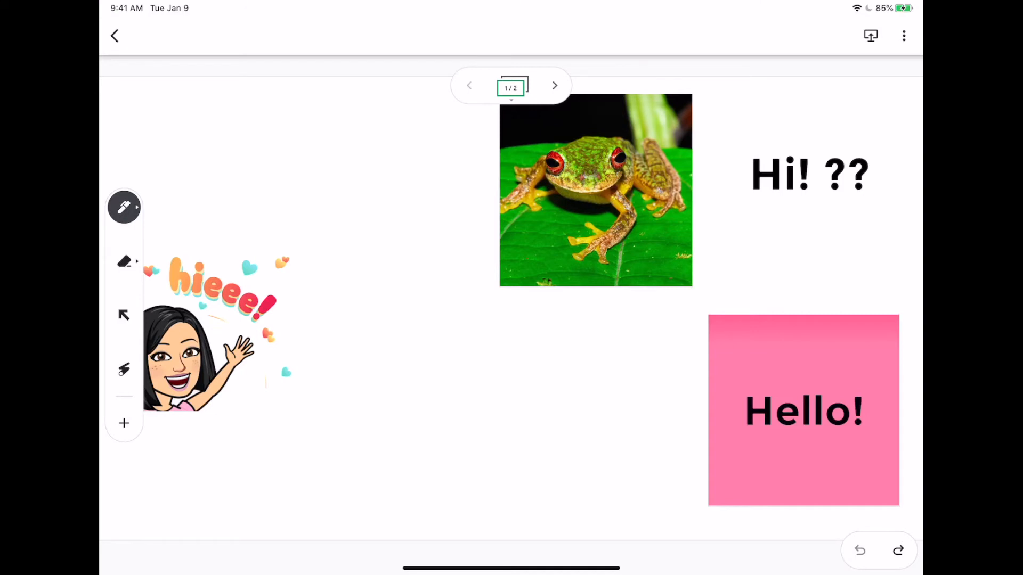
Try the marker, highlighter and brush, and the blue, green, yellow, red and white drawing colours
left_click(125, 207)
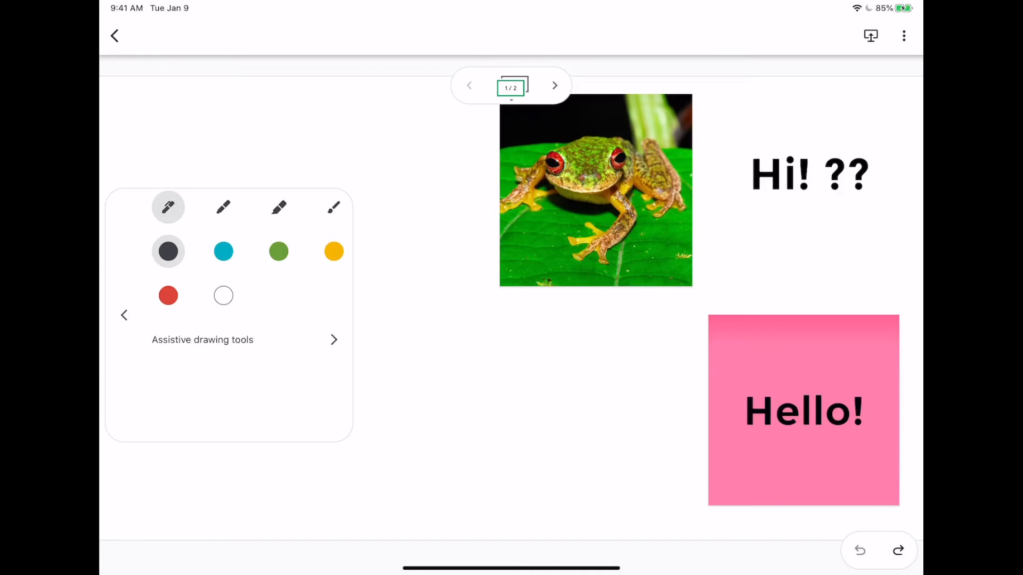
left_click(223, 207)
left_click(279, 207)
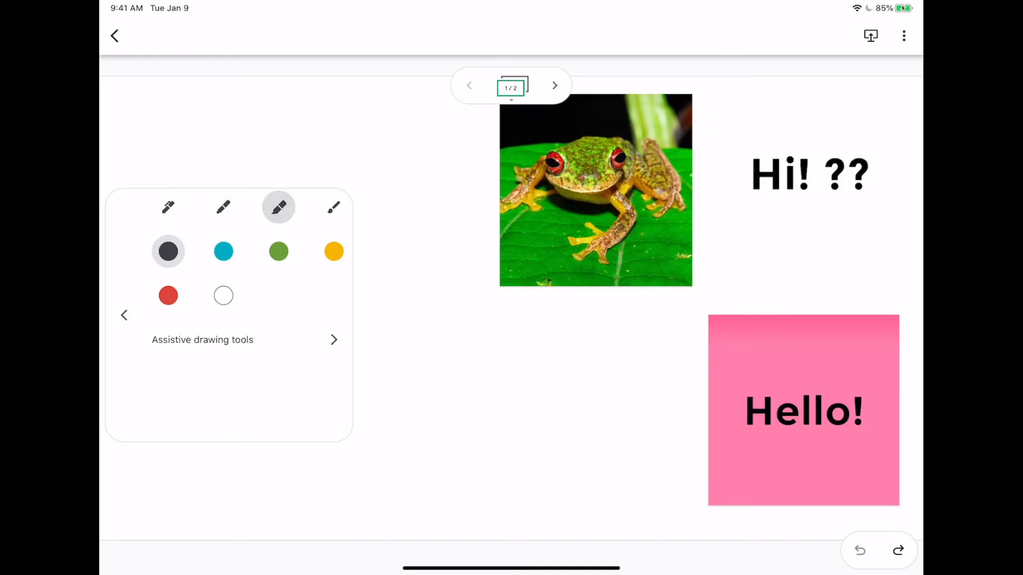
left_click(334, 208)
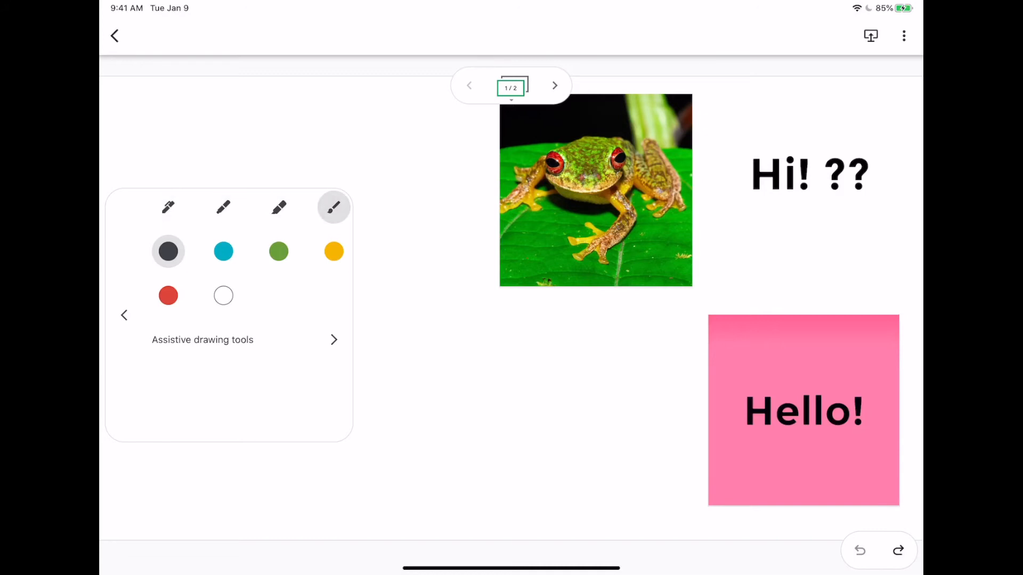
left_click(223, 251)
left_click(279, 251)
left_click(334, 251)
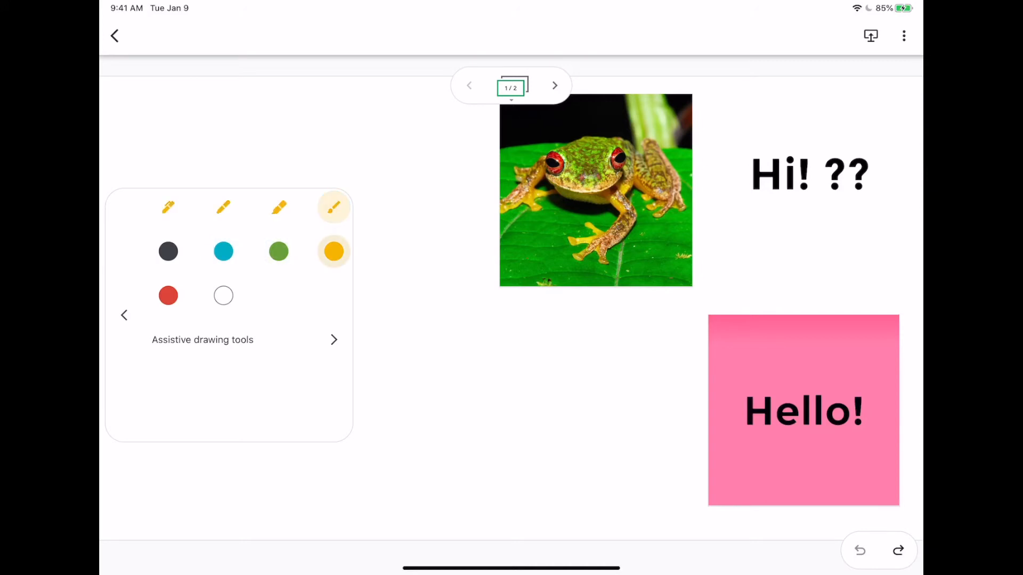
left_click(168, 296)
left_click(223, 296)
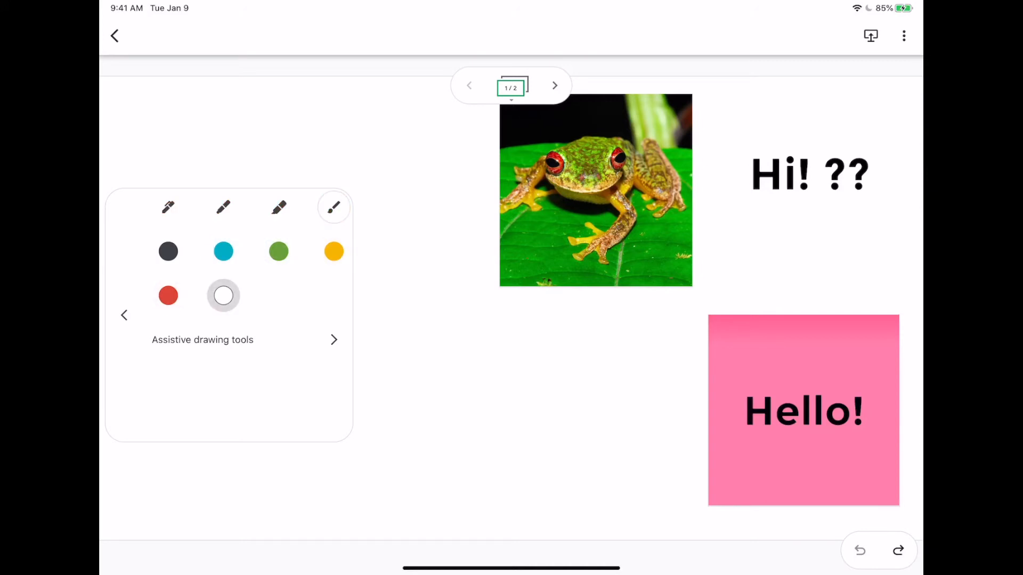
Expand the assistive drawing tools and choose handwriting-to-text recognition with the black colour
left_click(334, 340)
left_click(169, 384)
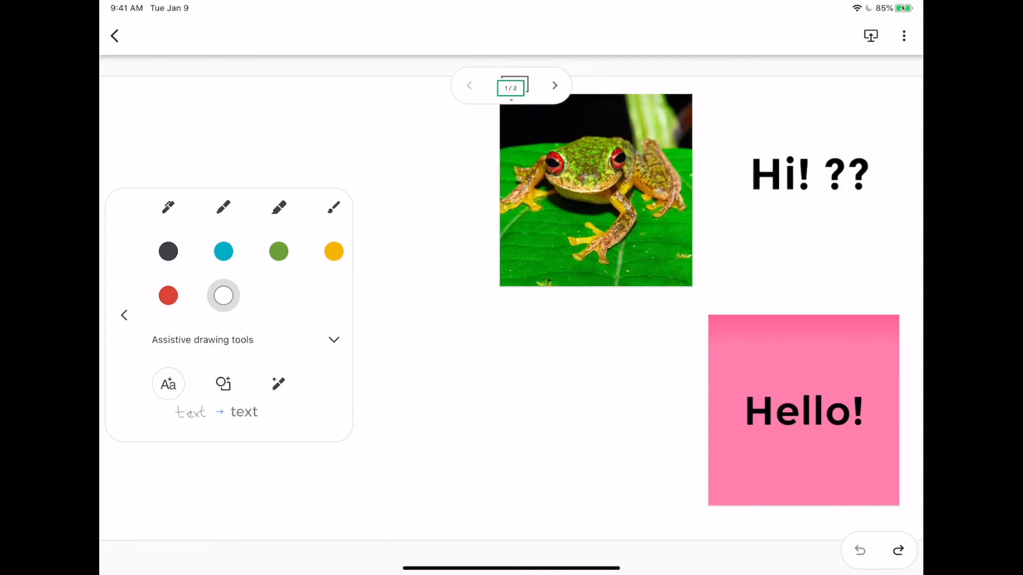
left_click(168, 251)
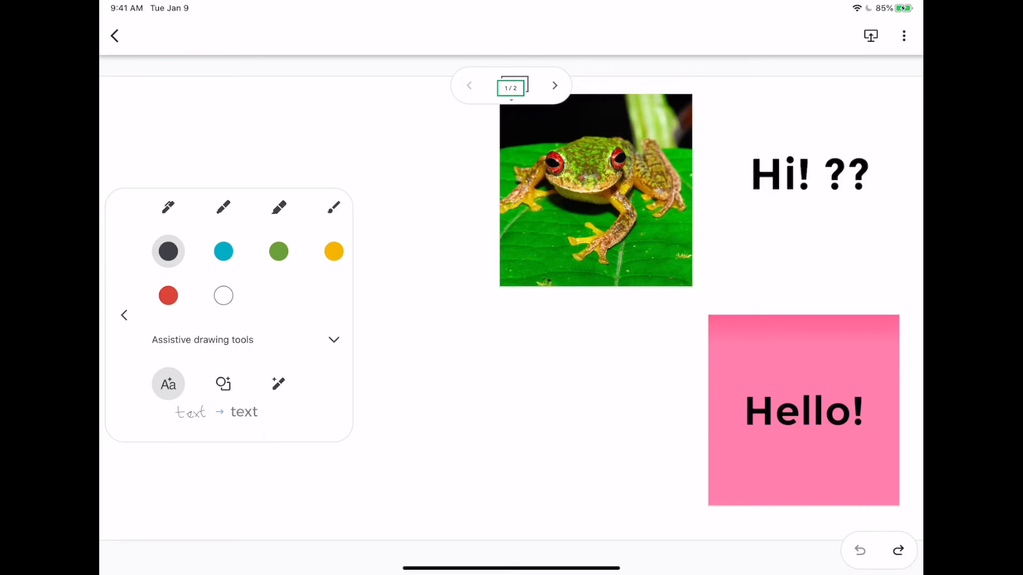
left_click(168, 207)
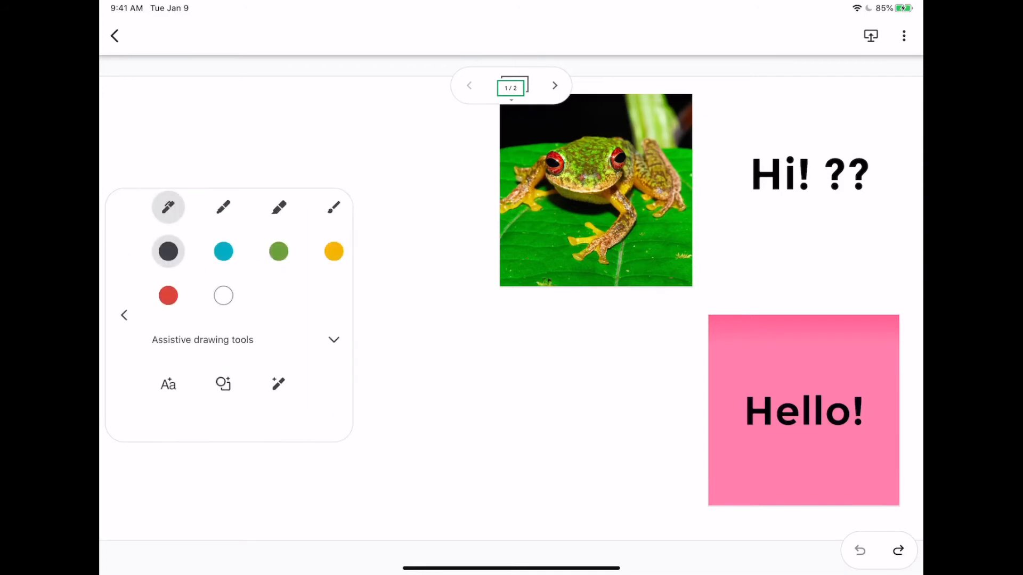
left_click(169, 384)
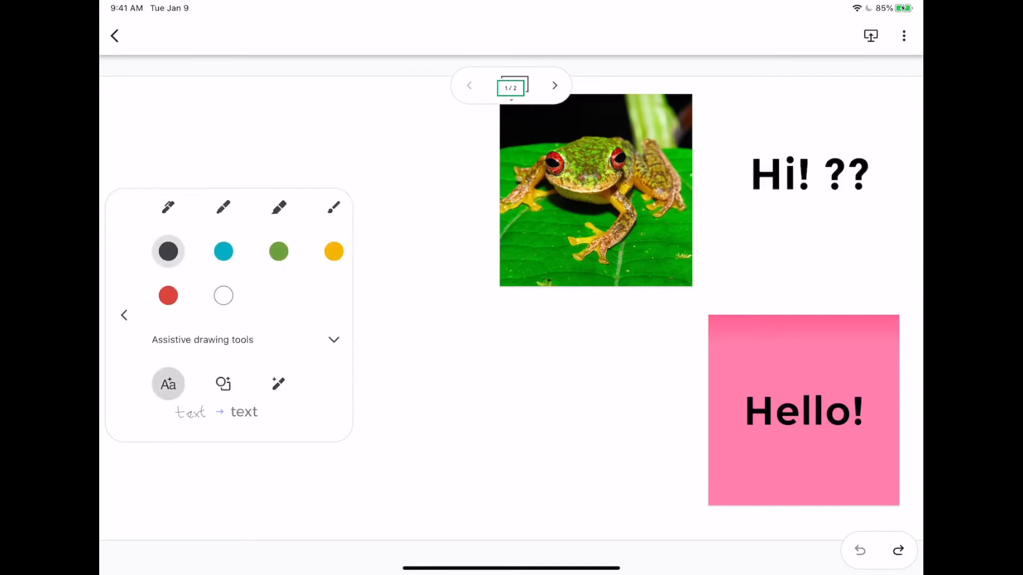
Handwrite "Hi" in the empty area below and to the left of the frog image for conversion to text
left_click(432, 342)
left_click_drag(432, 344, 464, 457)
left_click_drag(412, 407, 479, 392)
left_click_drag(454, 335, 483, 447)
left_click_drag(496, 367, 526, 435)
mouse_move(475, 318)
left_mouse_down()
mouse_move(513, 335)
mouse_move(487, 321)
left_mouse_up()
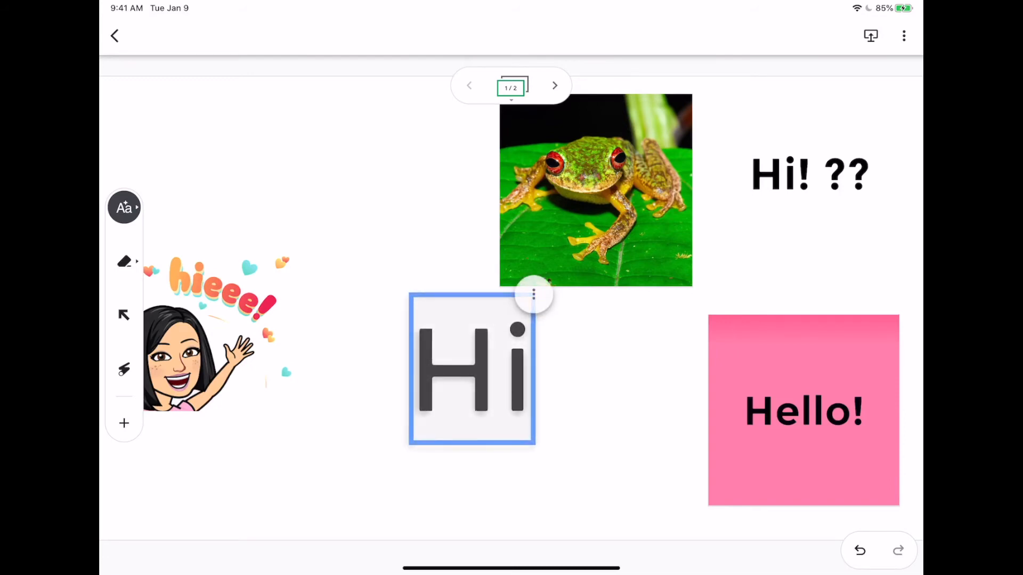
Shrink the "Hi" text, place it between the Bitmoji and the frog image, and check its duplicate and delete options
left_click_drag(472, 368, 392, 256)
left_click(437, 205)
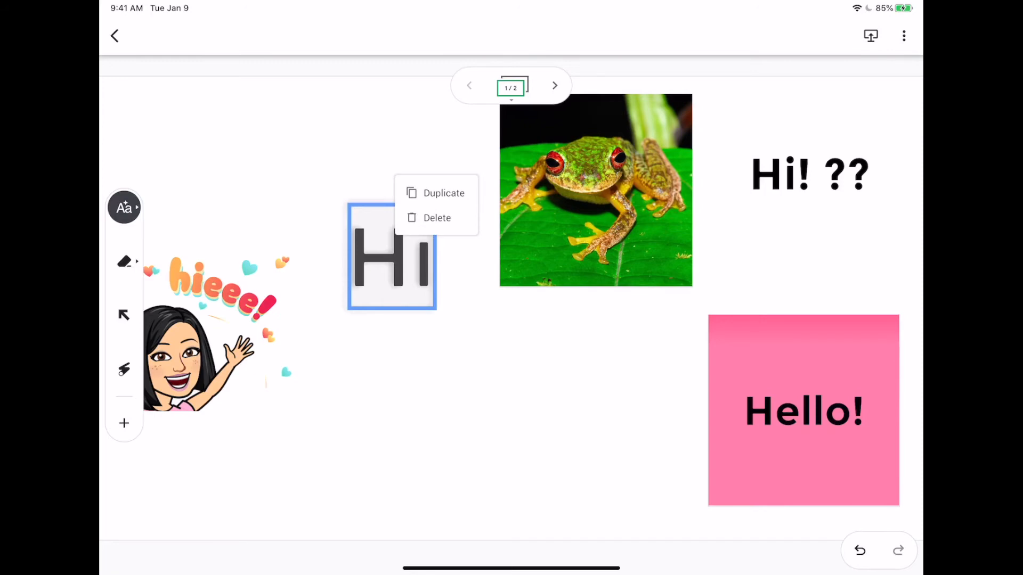
Switch the assistive drawing tool to shape recognition with the blue colour
left_click(125, 207)
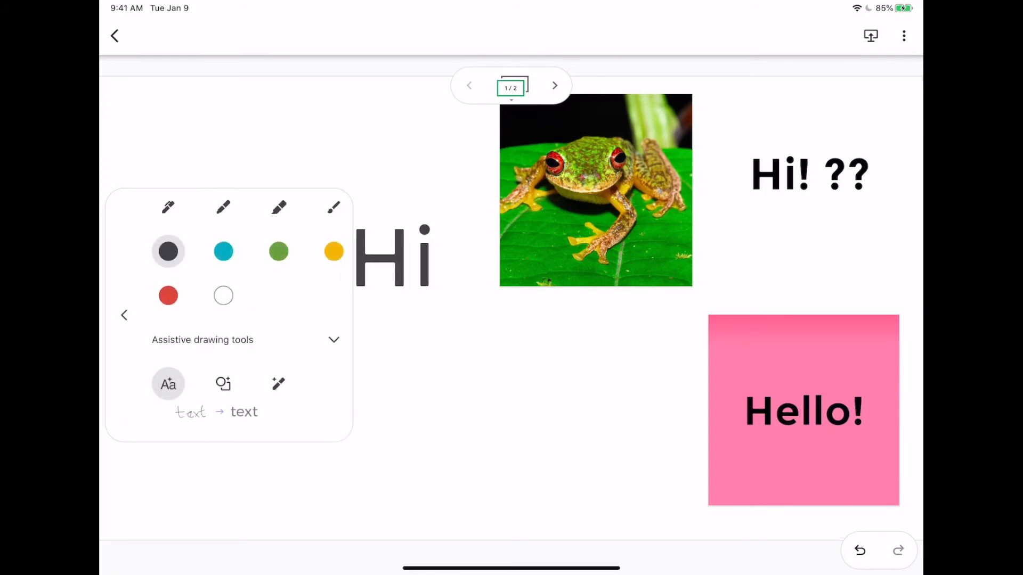
left_click(223, 384)
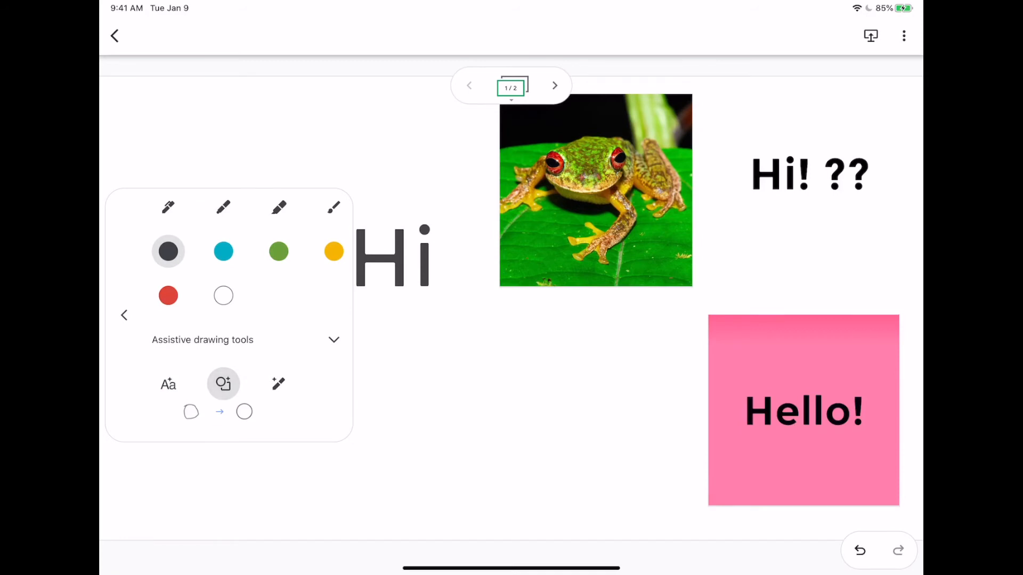
left_click(223, 251)
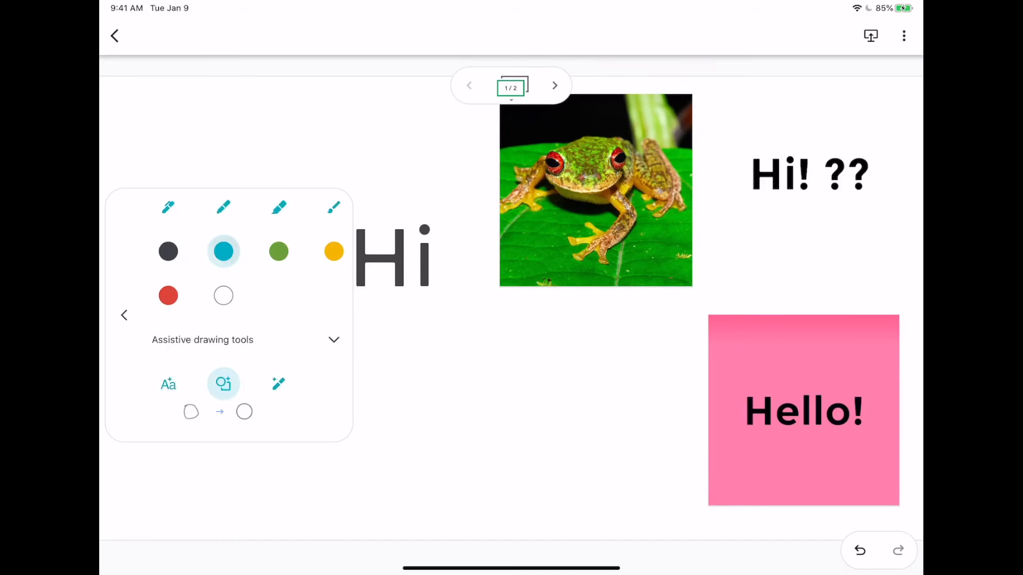
left_click(125, 315)
Go to the second frame and set its background to the blue square grid
left_click(555, 86)
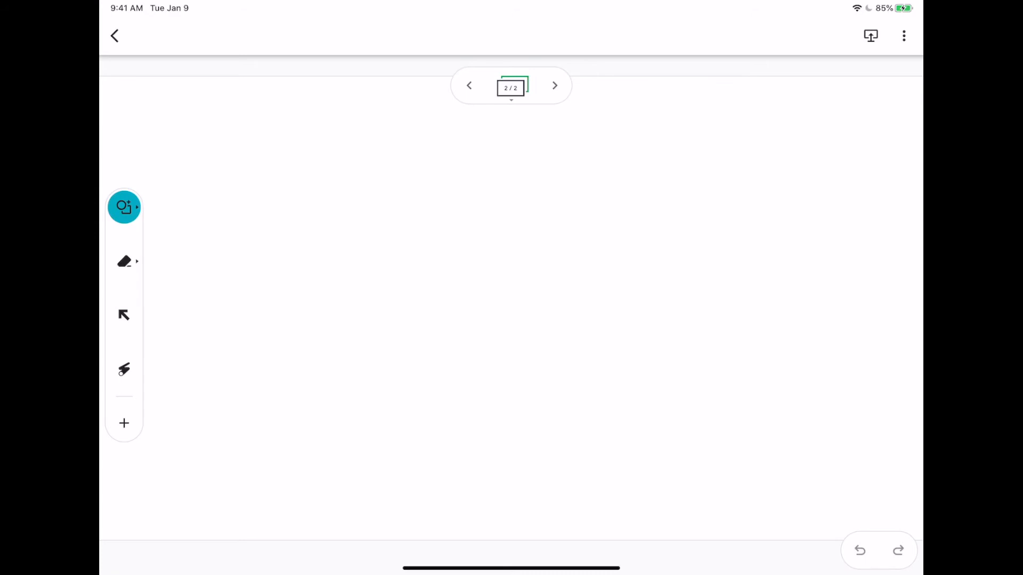
left_click(511, 88)
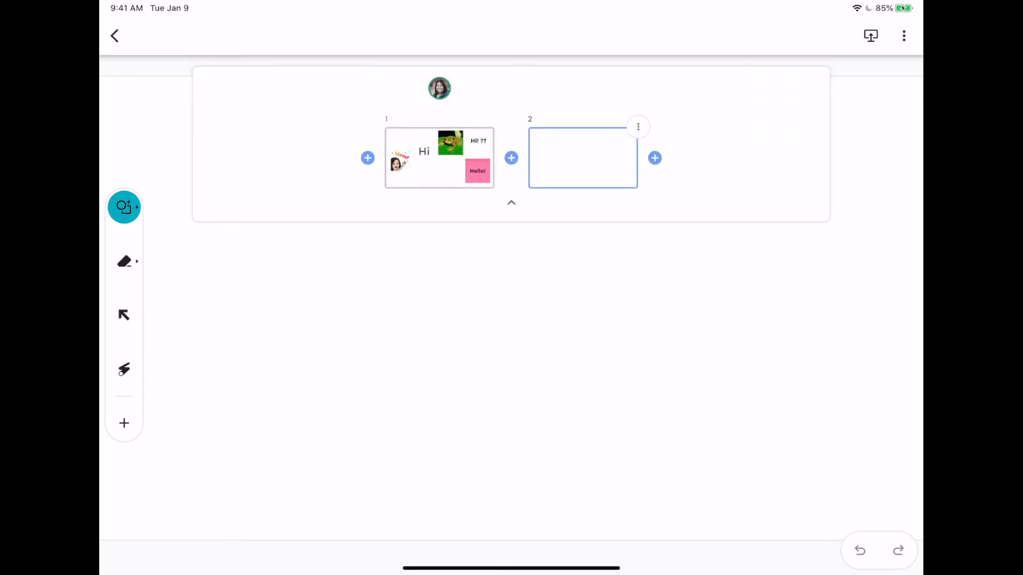
left_click(637, 127)
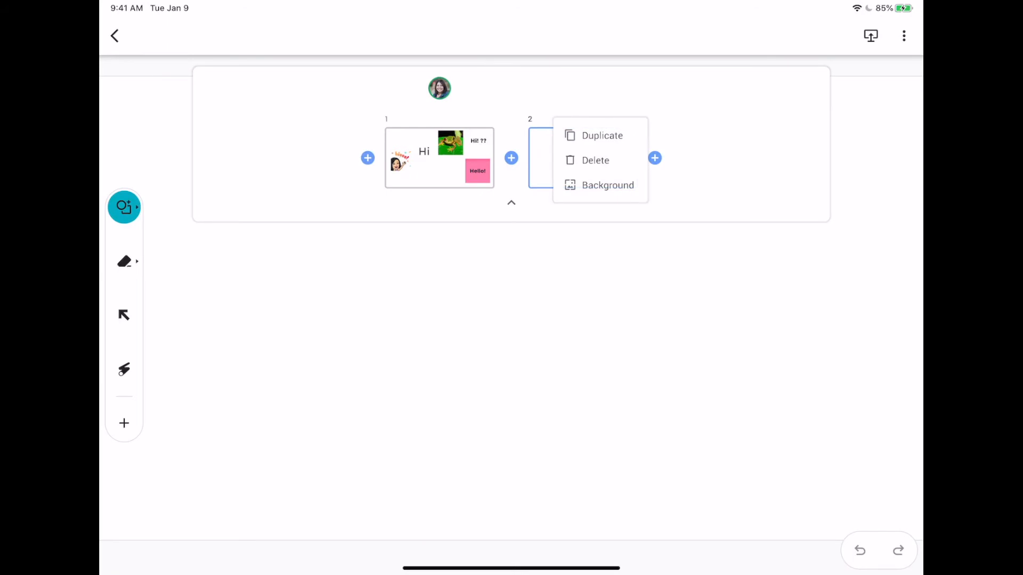
left_click(607, 184)
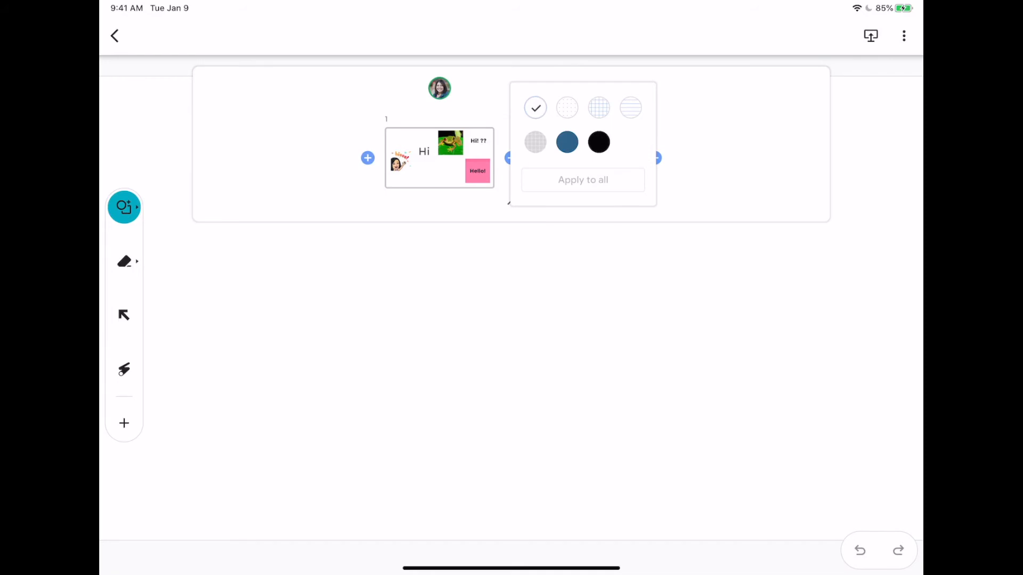
left_click(599, 108)
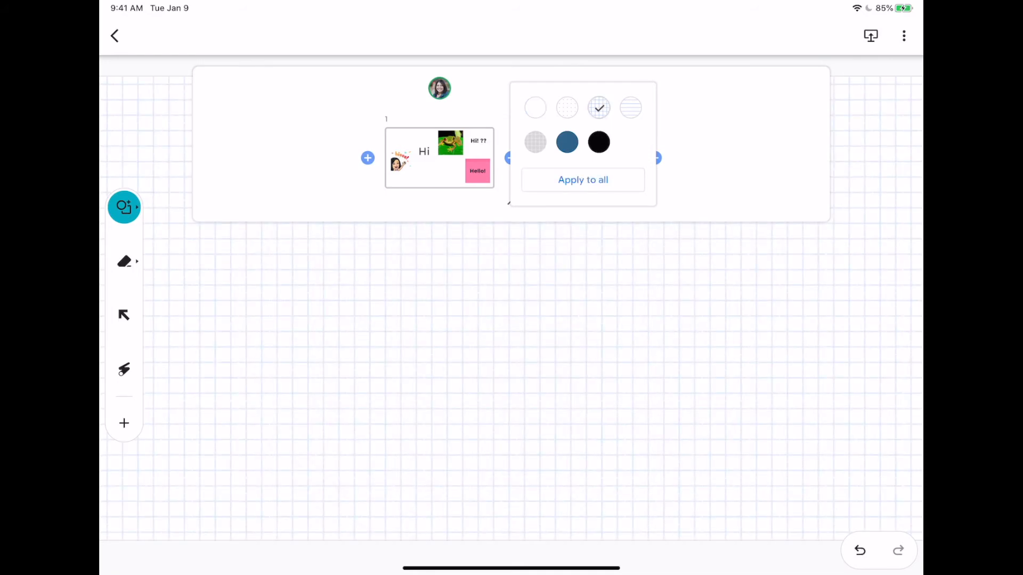
left_click(511, 320)
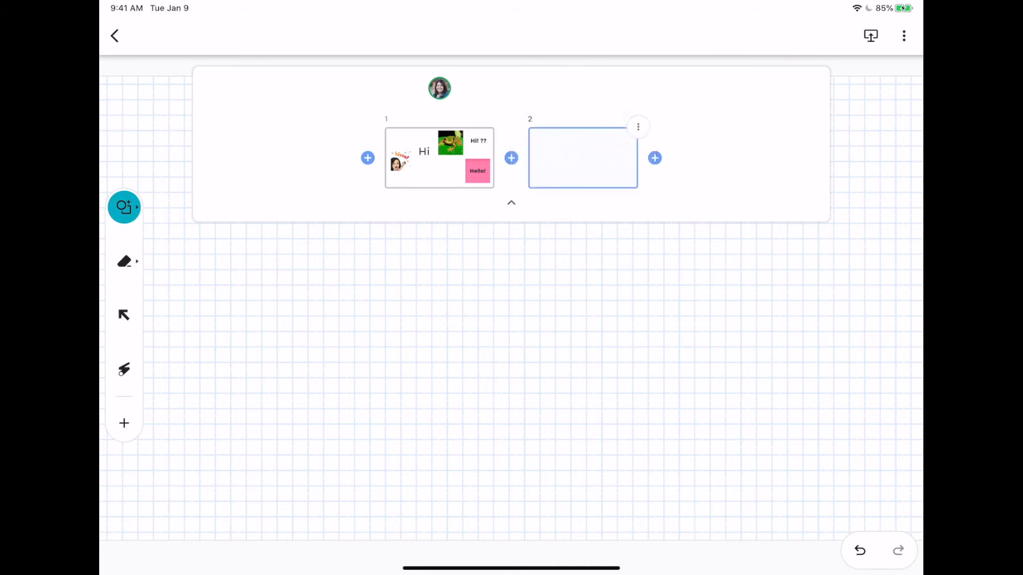
left_click(511, 203)
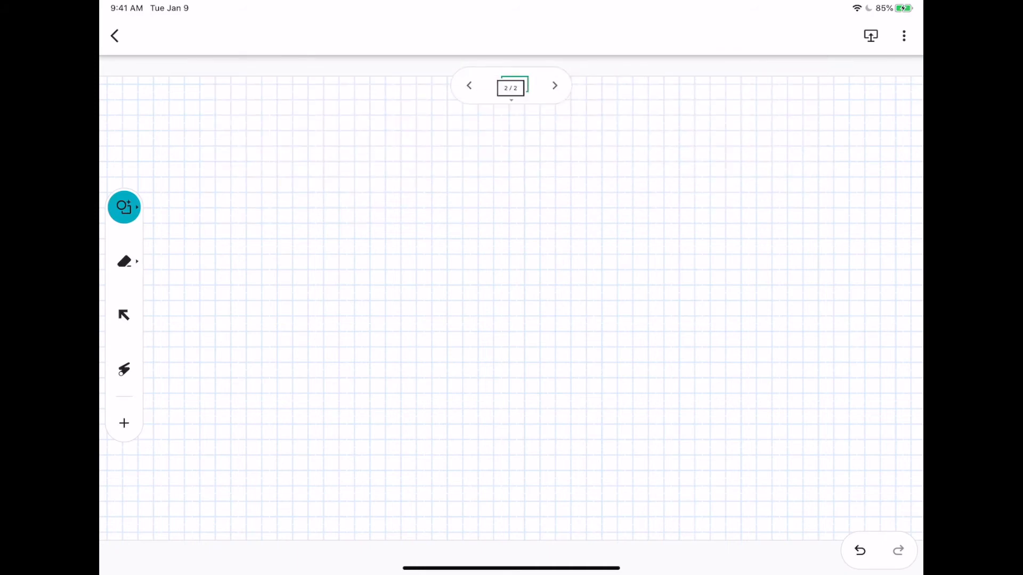
Draw a blue circle and a rectangle for shape recognition, shrinking and moving each so the rectangle sits below the circle near the frame's right edge
left_click(125, 208)
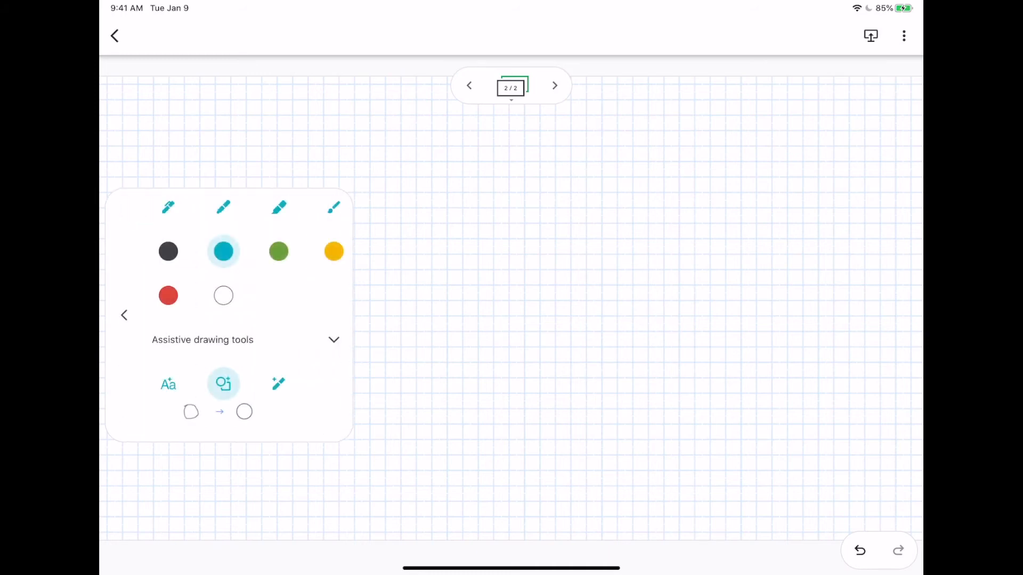
left_click(124, 315)
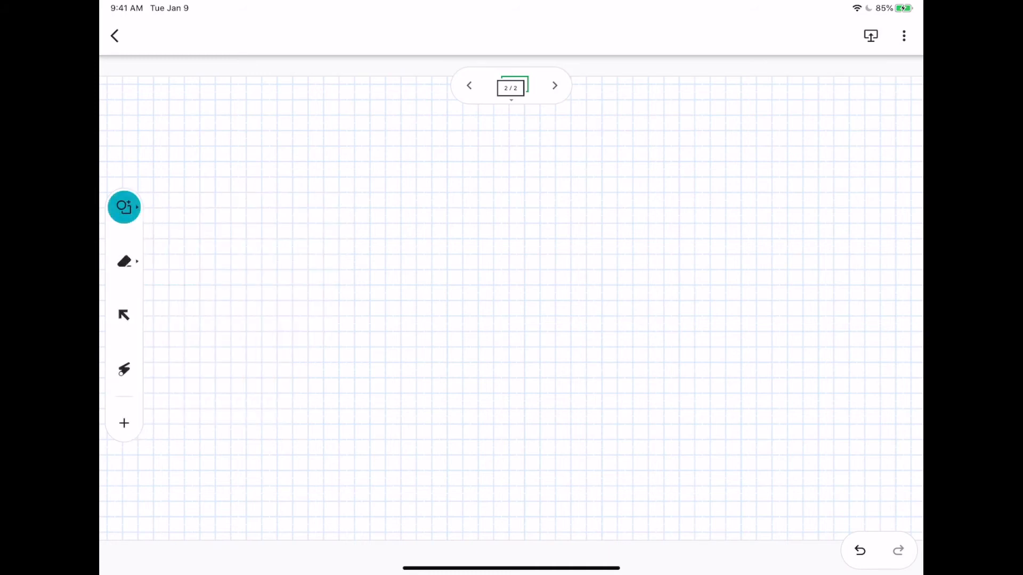
mouse_move(453, 194)
left_mouse_down()
mouse_move(297, 251)
mouse_move(496, 218)
mouse_move(459, 194)
left_mouse_up()
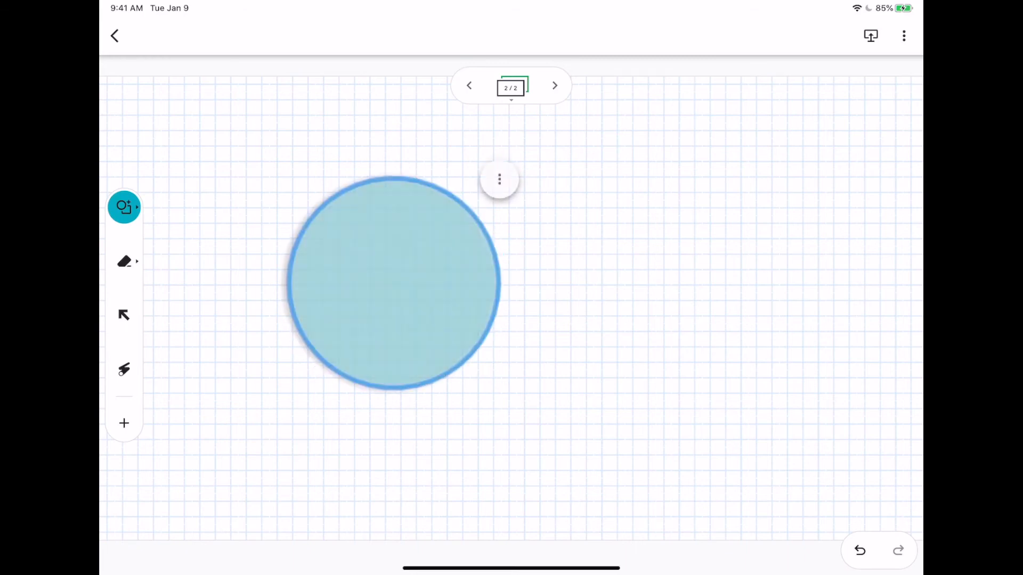
left_click_drag(393, 283, 748, 168)
mouse_move(312, 178)
left_mouse_down()
mouse_move(304, 347)
mouse_move(496, 221)
mouse_move(284, 211)
left_mouse_up()
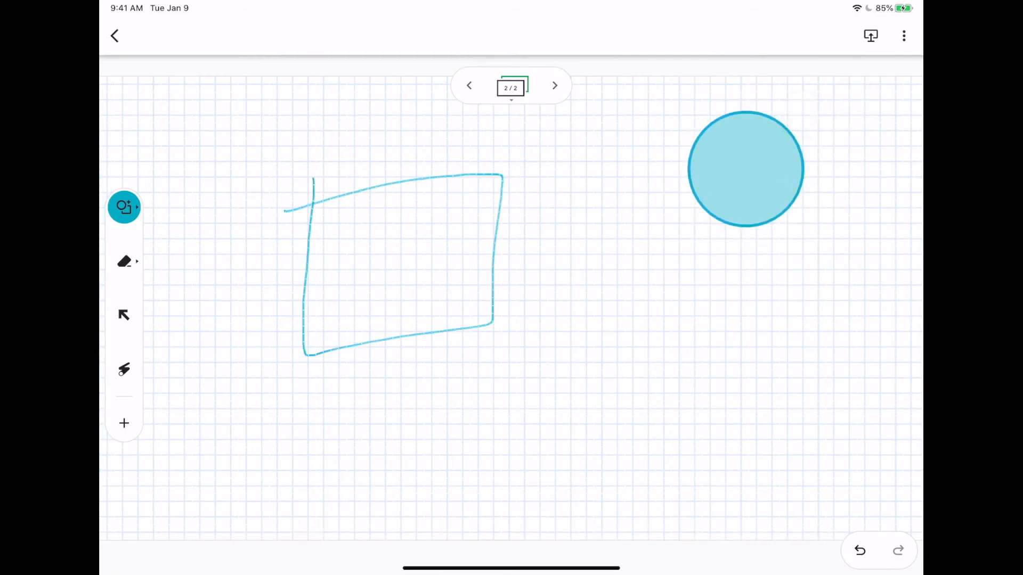
left_click_drag(402, 257, 757, 303)
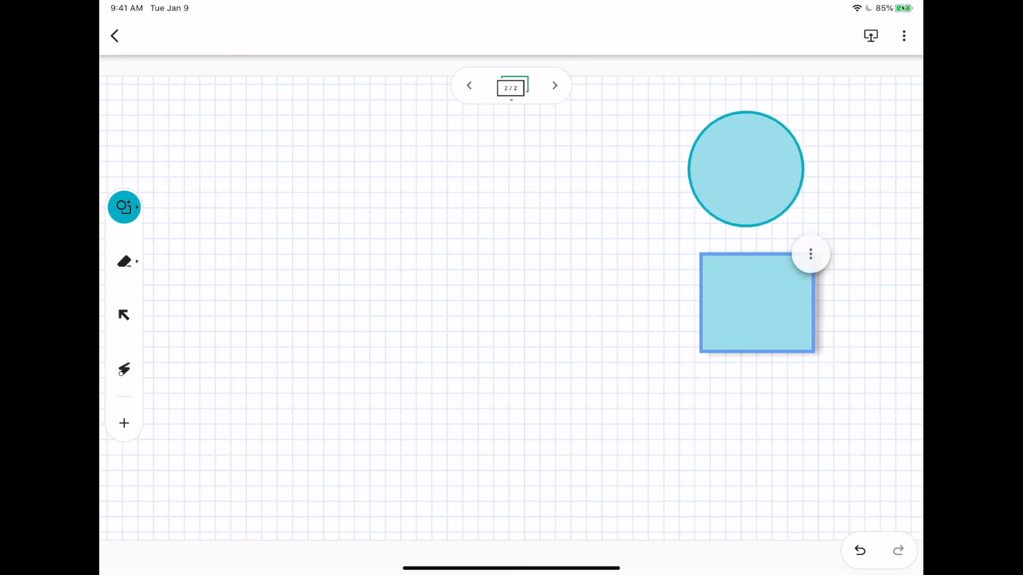
Draw an acute angle from two straight blue lines, try a curved arc between them, and undo the arc
mouse_move(462, 161)
left_mouse_down()
mouse_move(343, 310)
mouse_move(523, 319)
left_mouse_up()
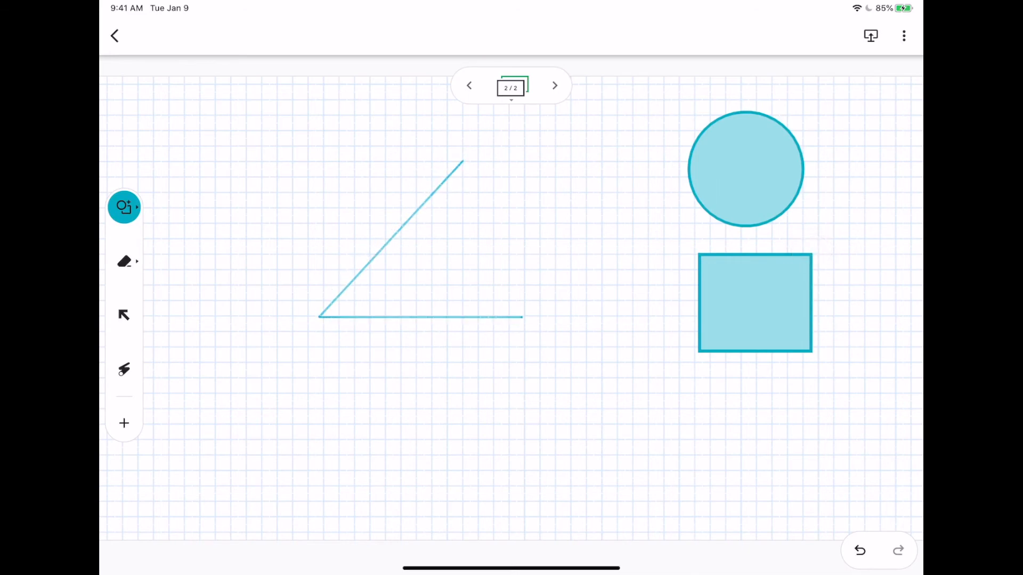
scroll(512, 341, "down", 4)
scroll(512, 341, "up", 4)
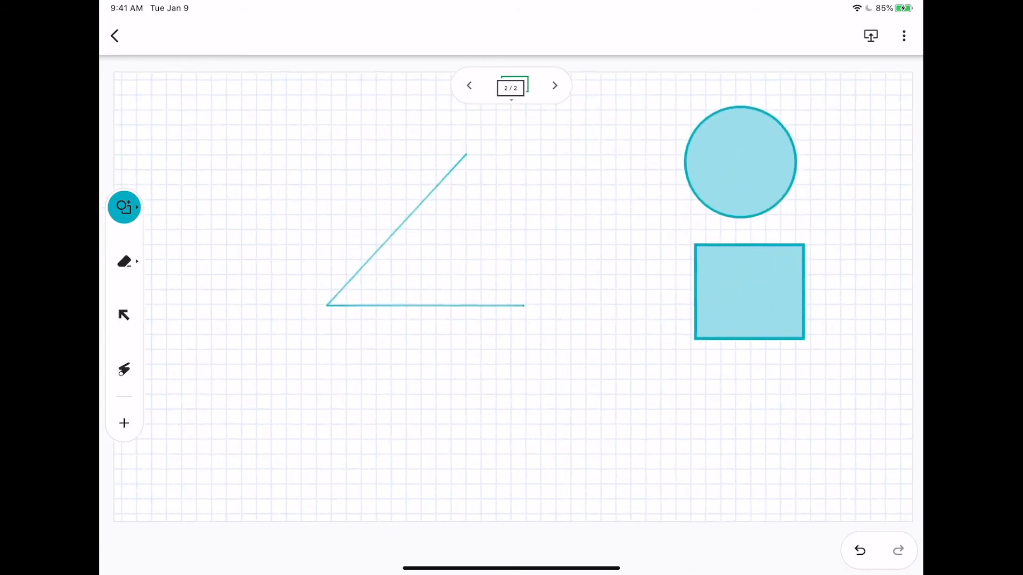
mouse_move(382, 251)
left_mouse_down()
mouse_move(398, 309)
mouse_move(424, 316)
left_mouse_up()
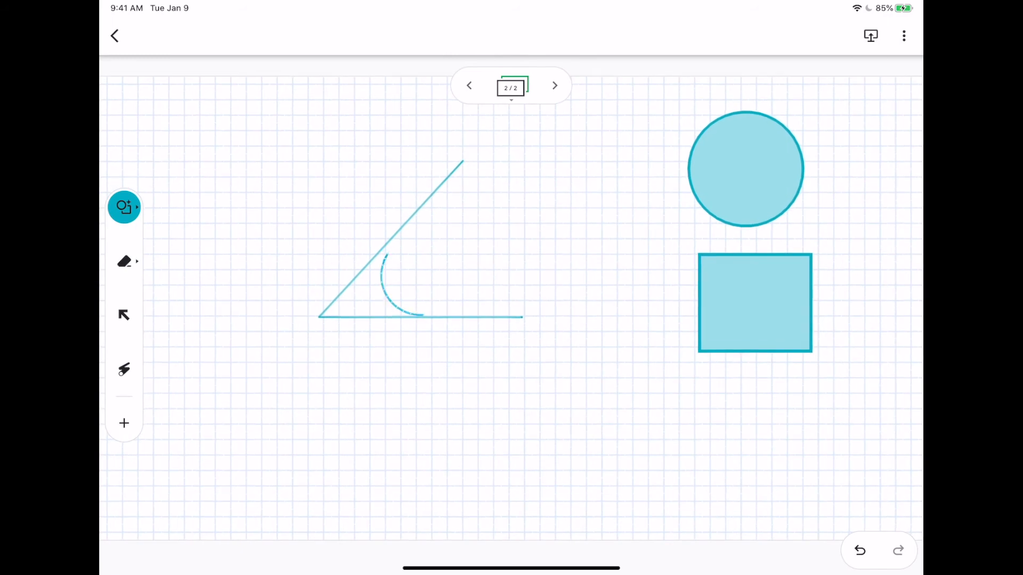
left_click(860, 550)
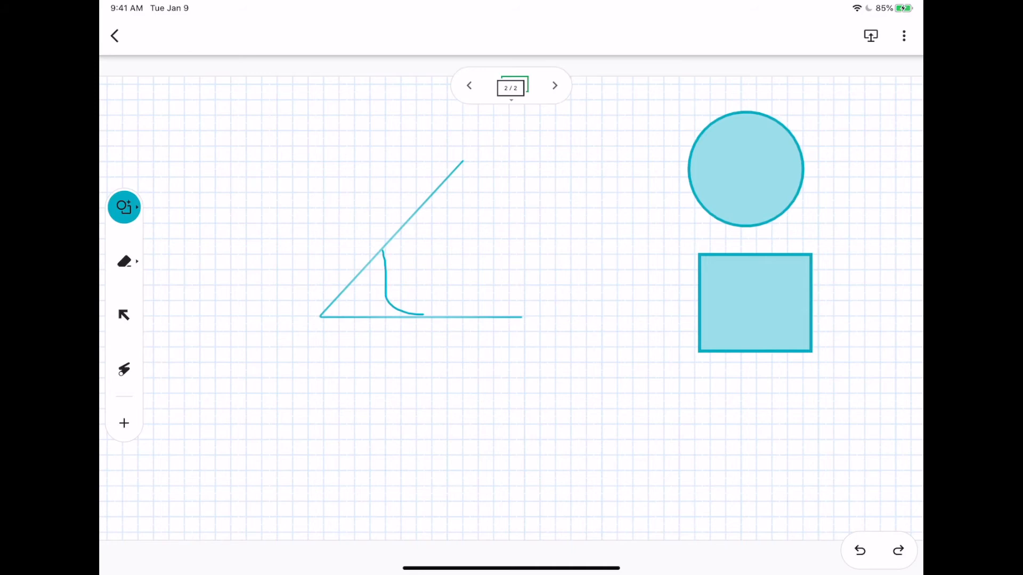
left_click(860, 550)
Try to lasso-select the lines of the angle
left_click(124, 315)
mouse_move(354, 272)
left_mouse_down()
mouse_move(414, 283)
mouse_move(417, 294)
left_mouse_up()
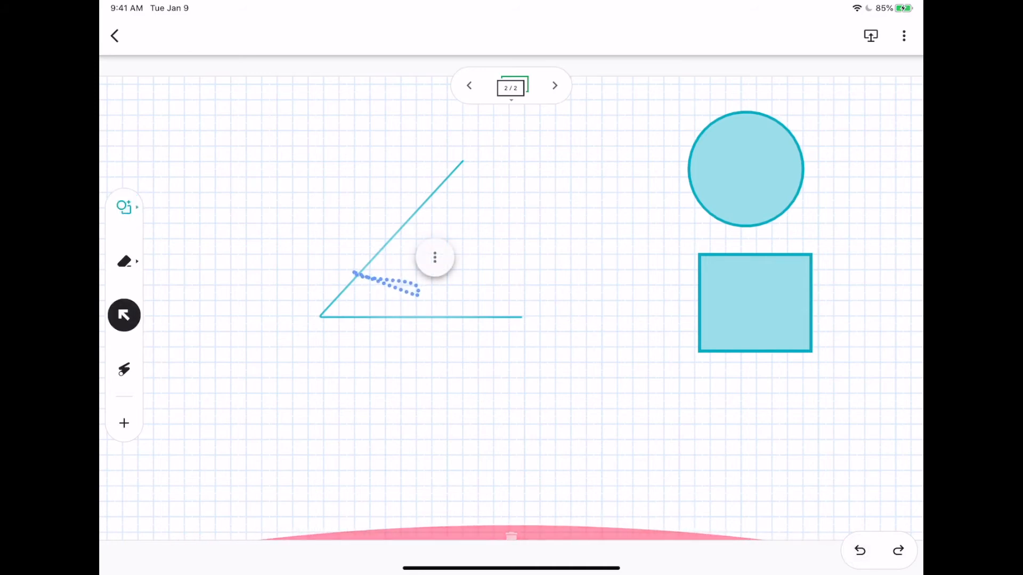
scroll(402, 308, "down", 5)
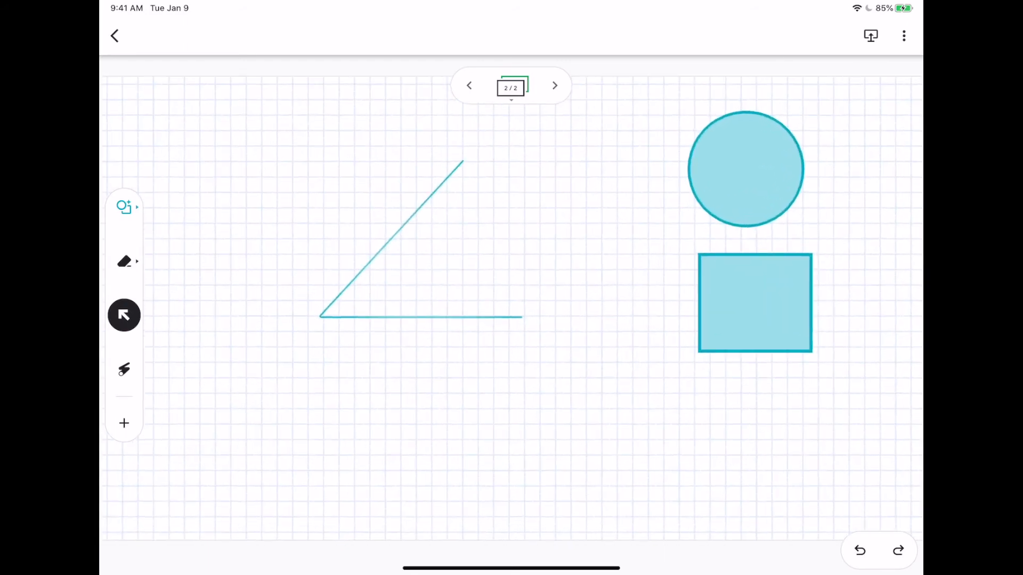
left_click_drag(364, 279, 407, 239)
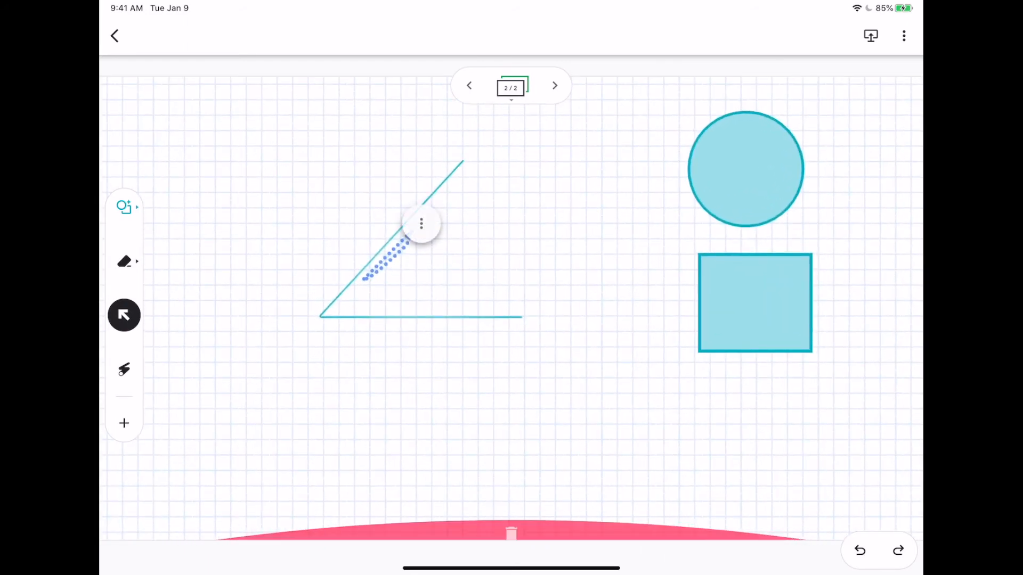
left_click(452, 266)
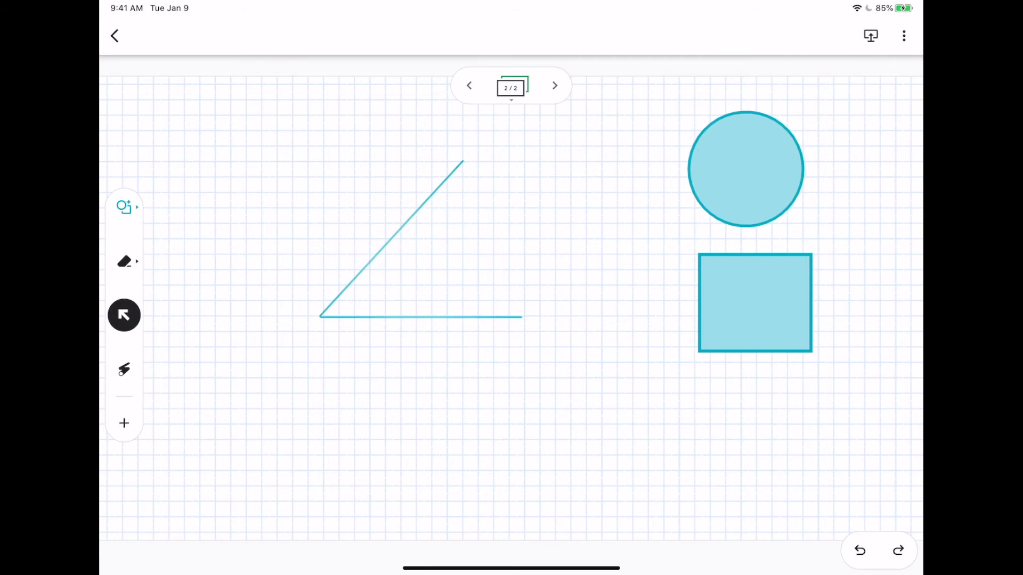
Erase both lines of the angle, and check the option to clear the whole frame without applying it
left_click(124, 262)
mouse_move(451, 197)
left_mouse_down()
mouse_move(366, 263)
mouse_move(388, 238)
mouse_move(532, 299)
mouse_move(539, 312)
left_mouse_up()
left_click(124, 262)
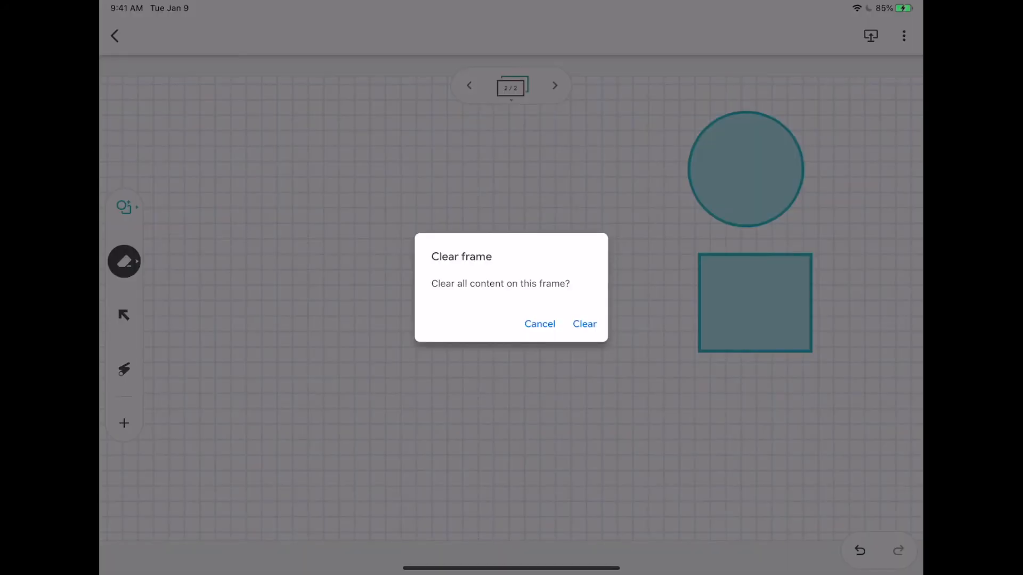
left_click(539, 324)
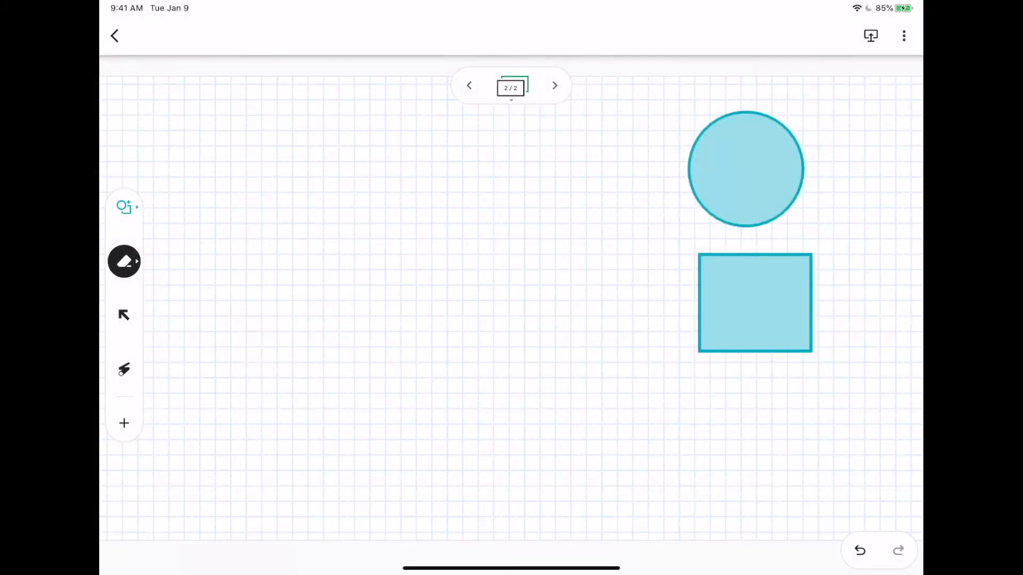
Switch the assistive drawing tool to AutoDraw with the black colour
left_click(124, 207)
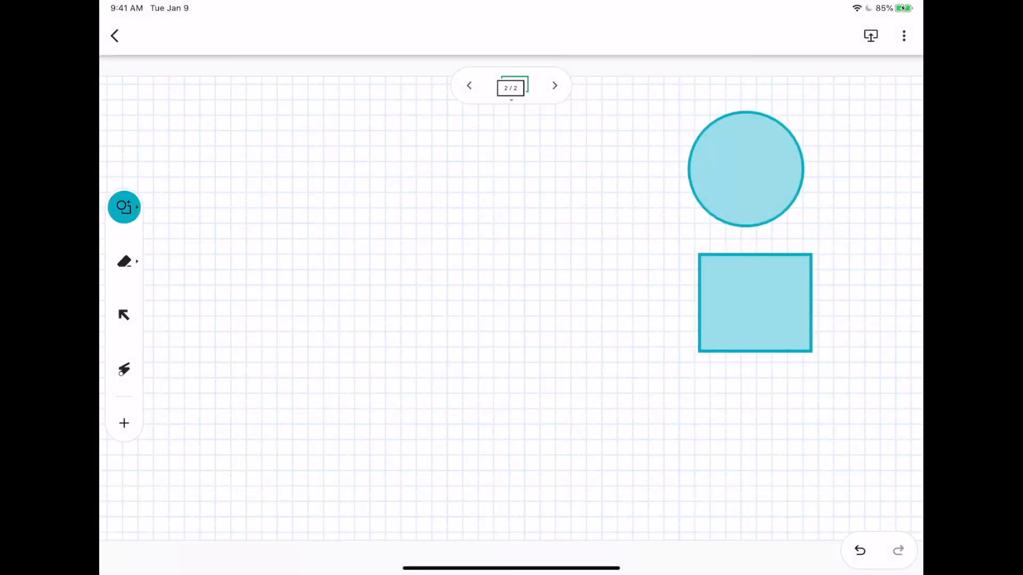
left_click(125, 208)
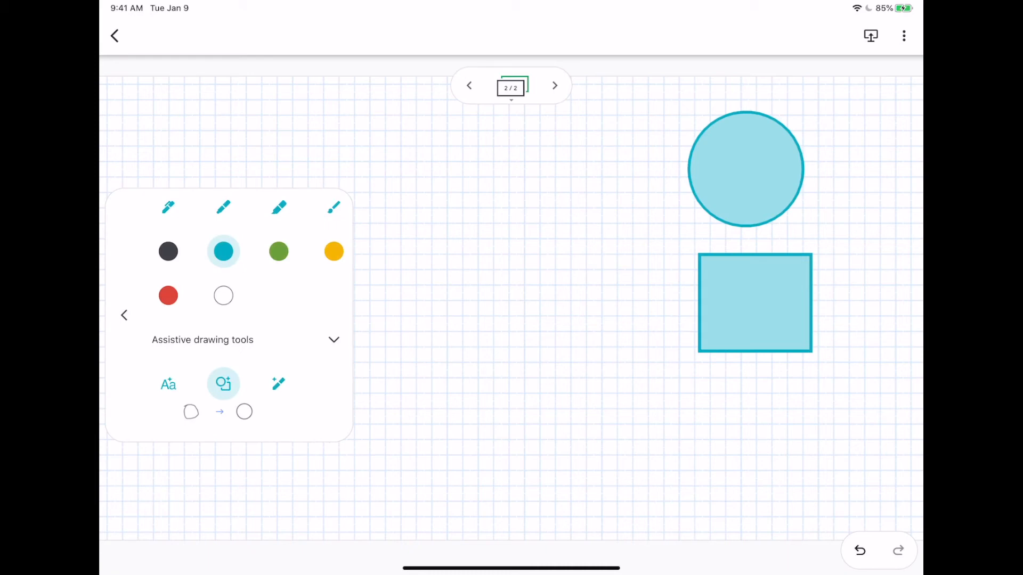
left_click(278, 384)
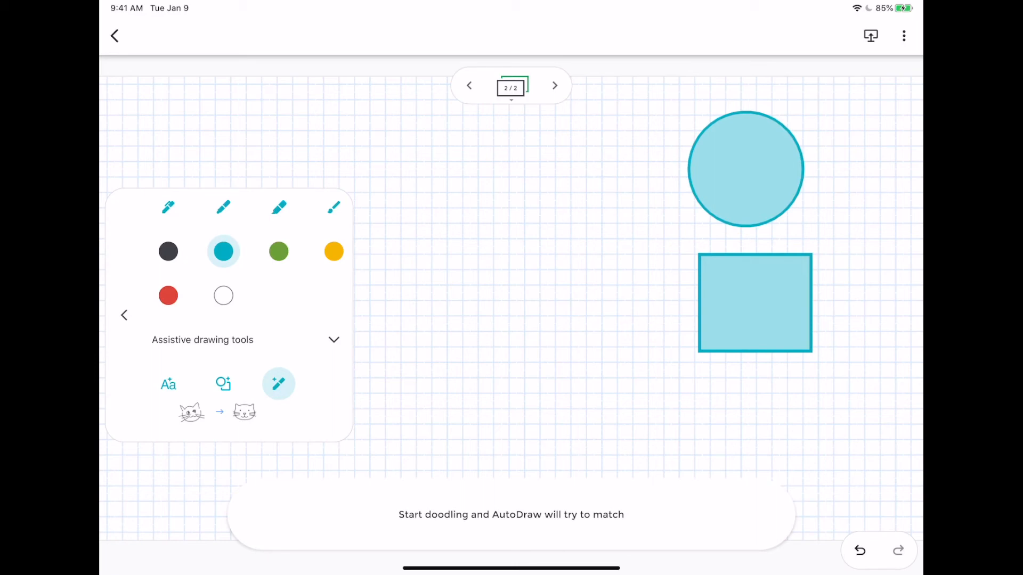
left_click(168, 252)
left_click(124, 315)
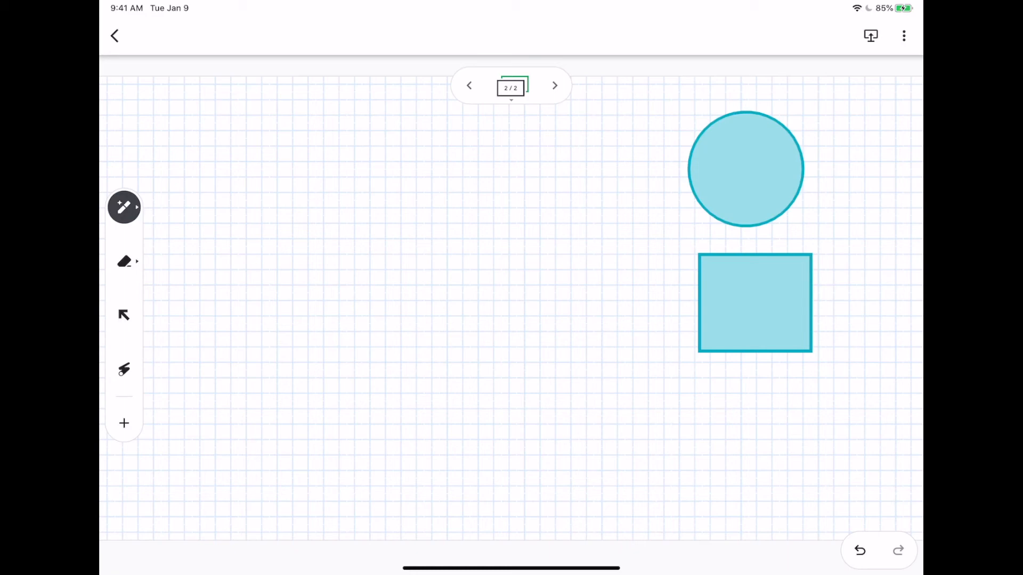
Doodle a smiling face, replace it with the suggested round smiley, then shrink and place it left of the blue circle
mouse_move(394, 182)
left_mouse_down()
mouse_move(461, 265)
mouse_move(349, 204)
left_mouse_up()
left_click_drag(322, 245, 321, 261)
left_click_drag(380, 221, 377, 223)
left_click_drag(297, 281, 412, 248)
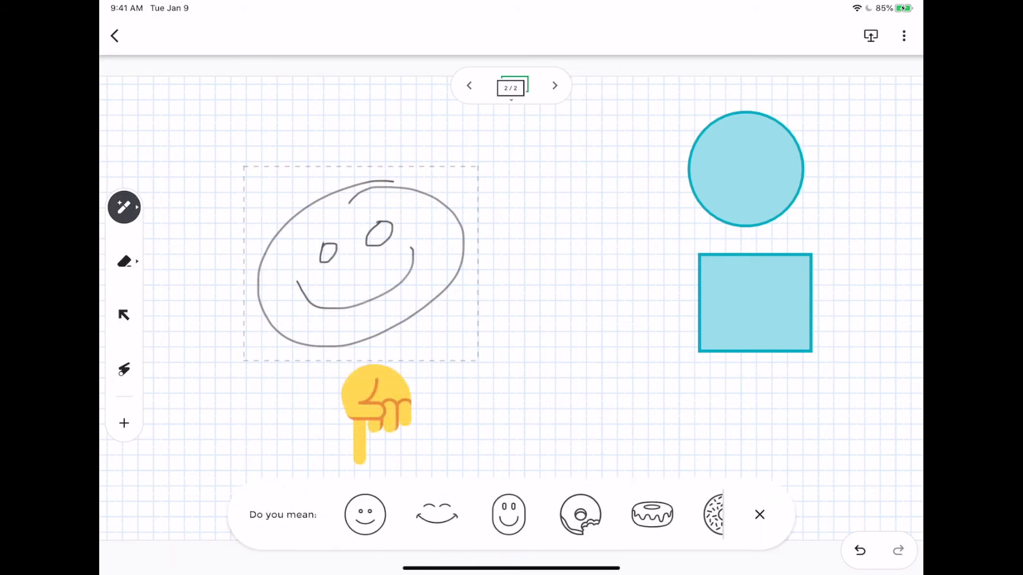
scroll(525, 515, "right", 4)
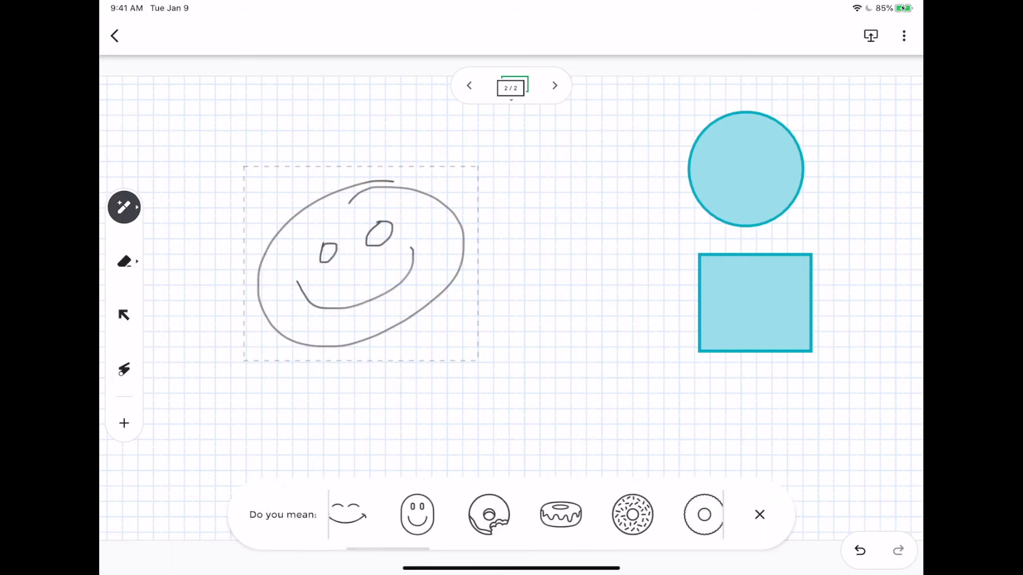
scroll(526, 514, "left", 3)
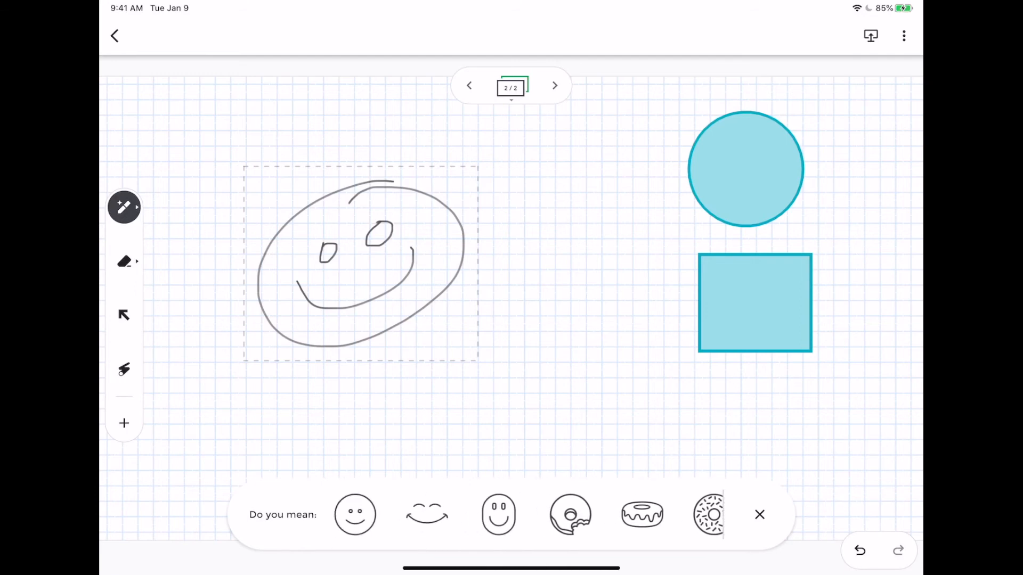
left_click(355, 515)
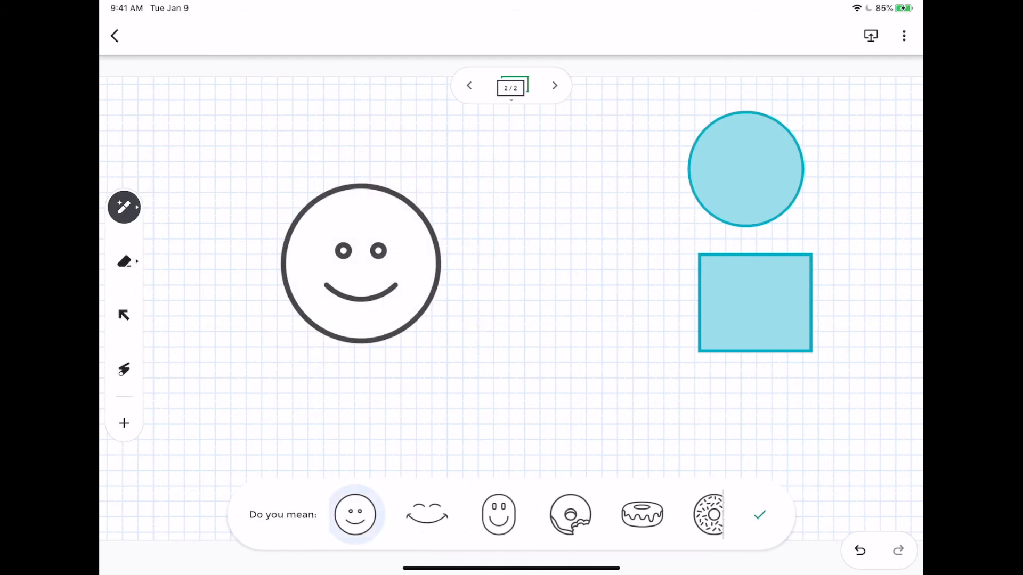
left_click_drag(361, 264, 564, 197)
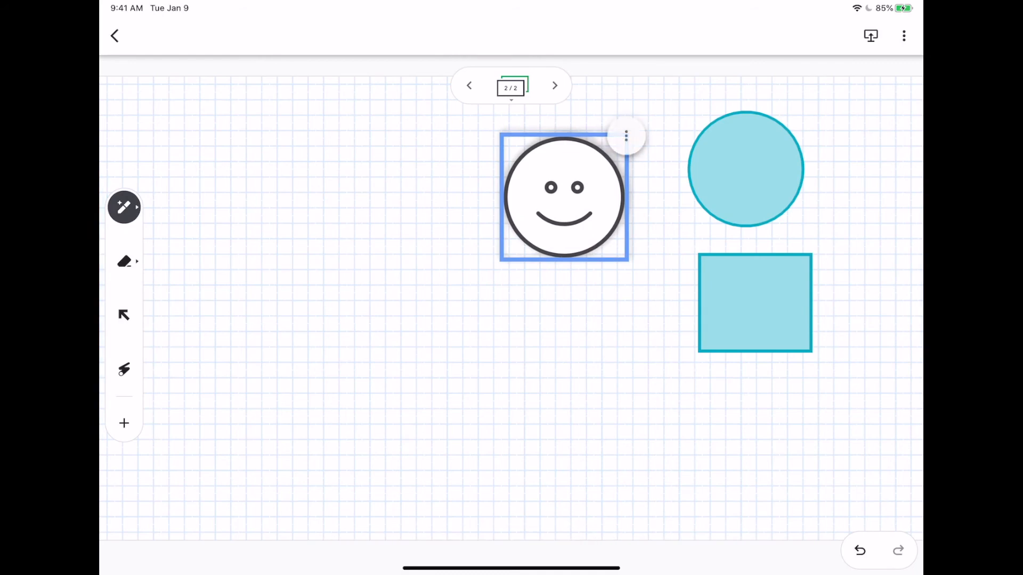
Doodle a cat's face below and left of the smiley and replace it with the suggested whiskered cat face
mouse_move(327, 277)
left_mouse_down()
mouse_move(319, 277)
mouse_move(393, 383)
mouse_move(322, 275)
mouse_move(390, 303)
mouse_move(360, 332)
left_mouse_up()
mouse_move(302, 317)
left_mouse_down()
mouse_move(314, 327)
mouse_move(302, 318)
left_mouse_up()
left_click_drag(275, 362, 372, 352)
left_click(509, 515)
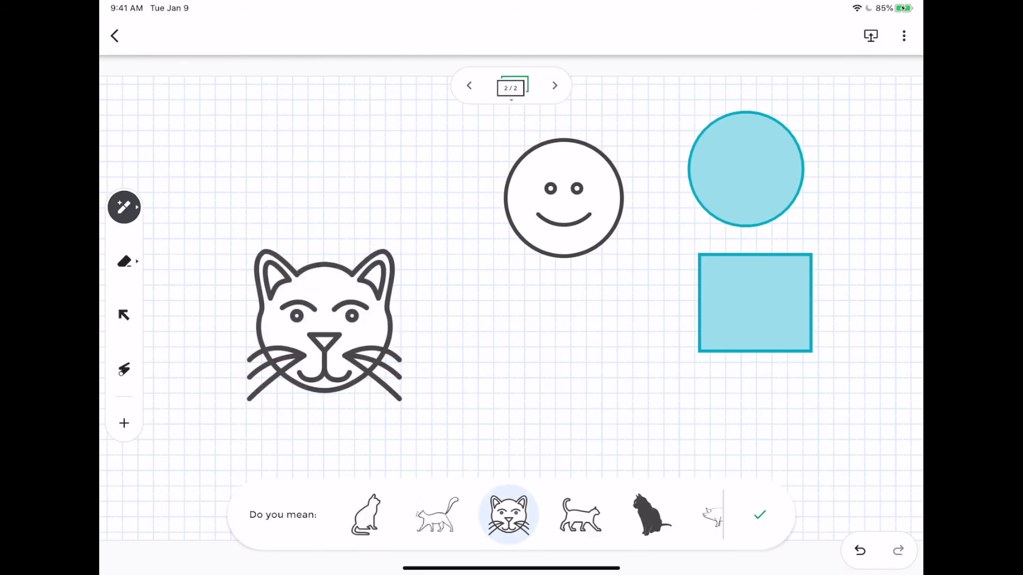
Accept the suggested whiskered cat face, shrink it and place it left of the smiley
left_click(759, 515)
left_click_drag(343, 299, 406, 178)
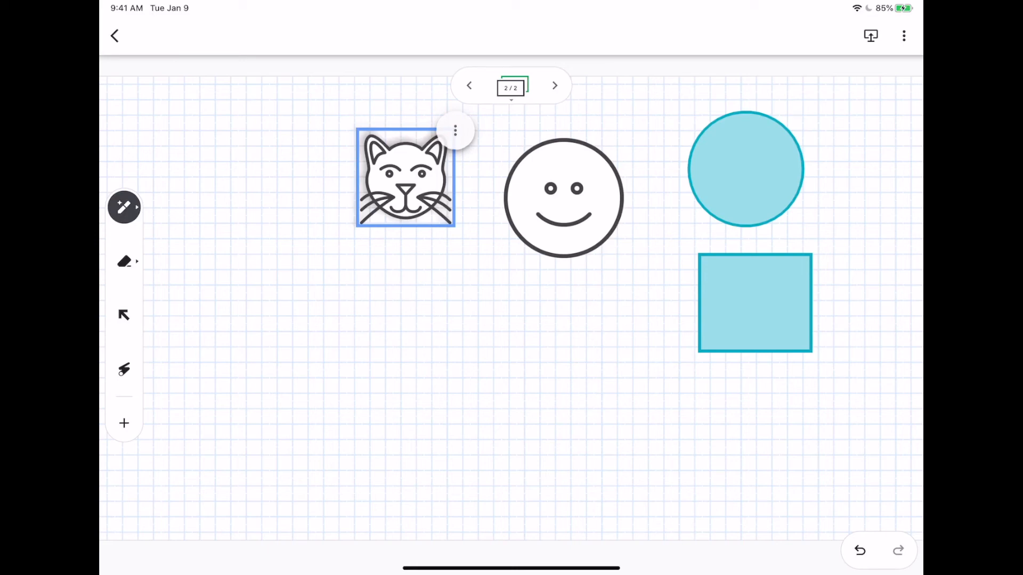
left_click(405, 341)
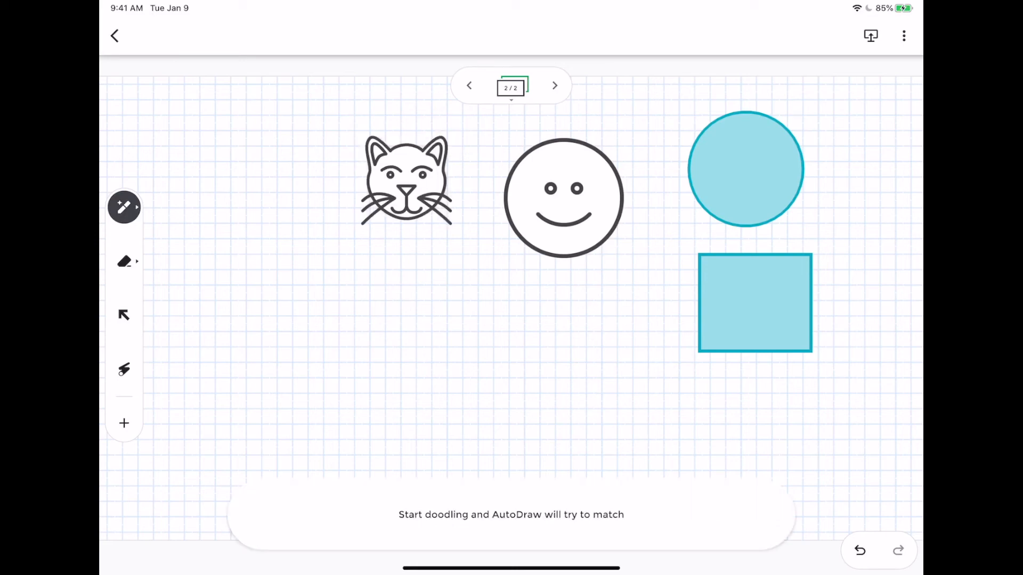
Review the shape and handwriting options of the assistive drawing tools, and switch the drawing tool to the pen in black
left_click(124, 208)
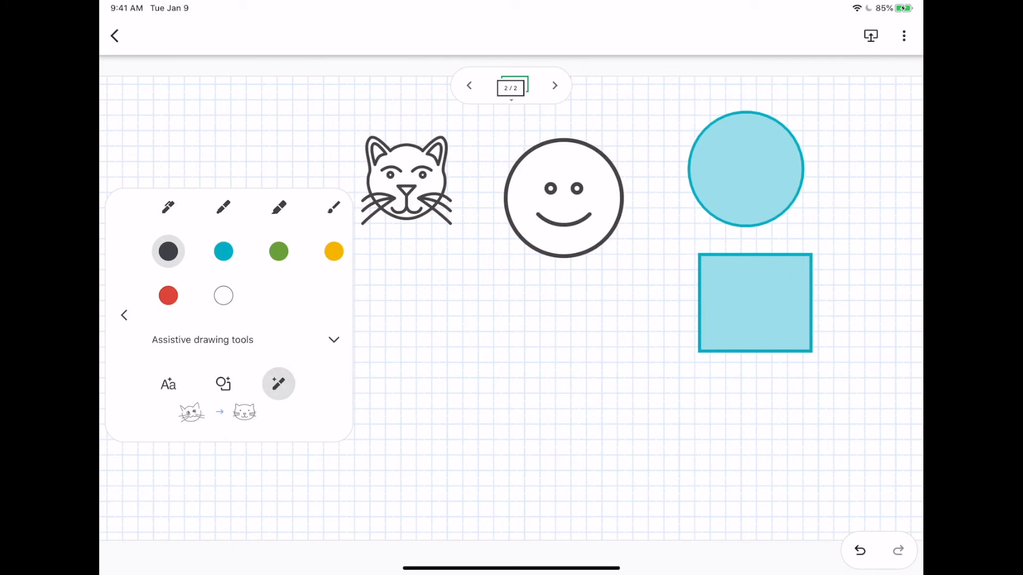
left_click(223, 385)
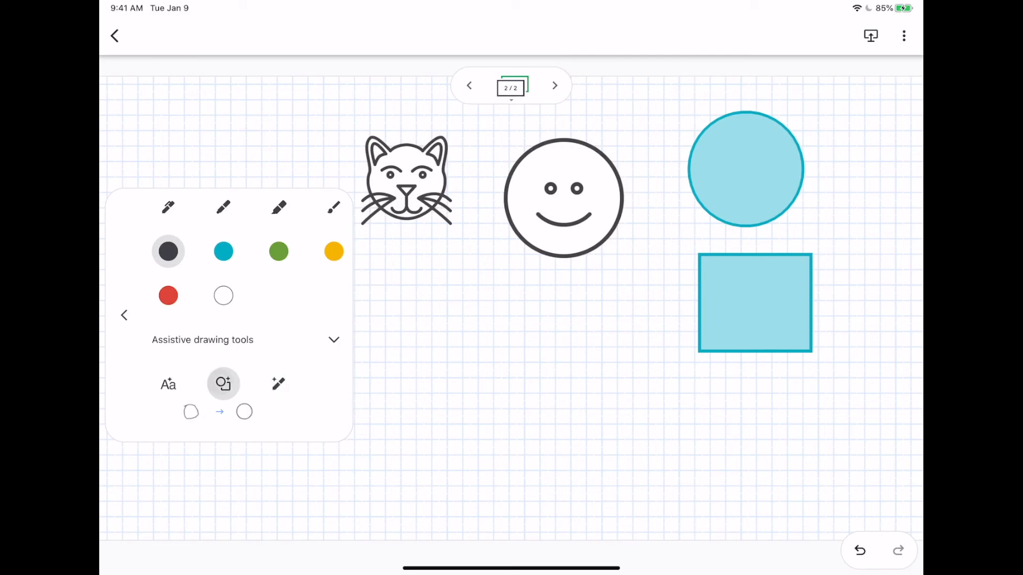
left_click(168, 385)
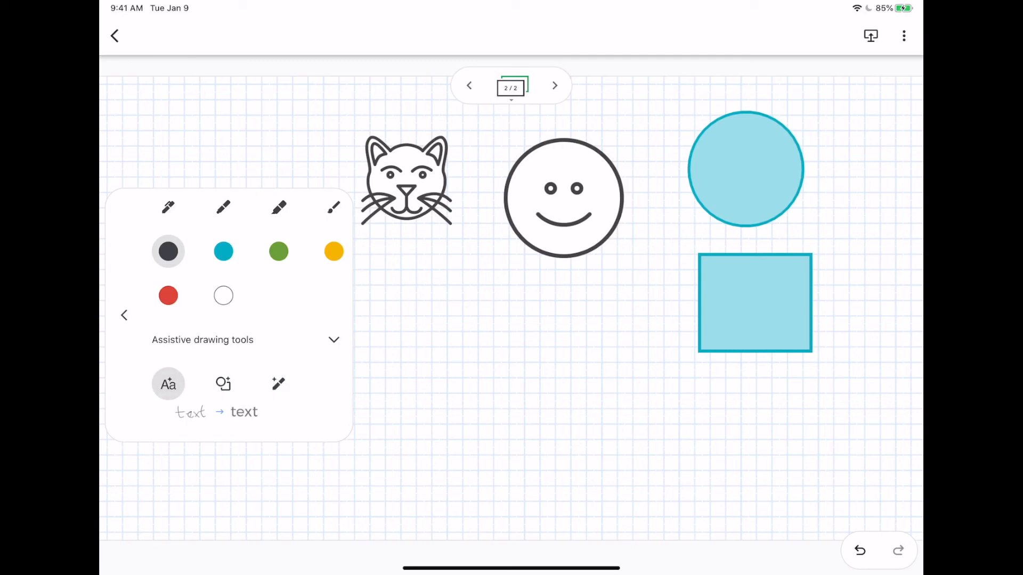
left_click(333, 340)
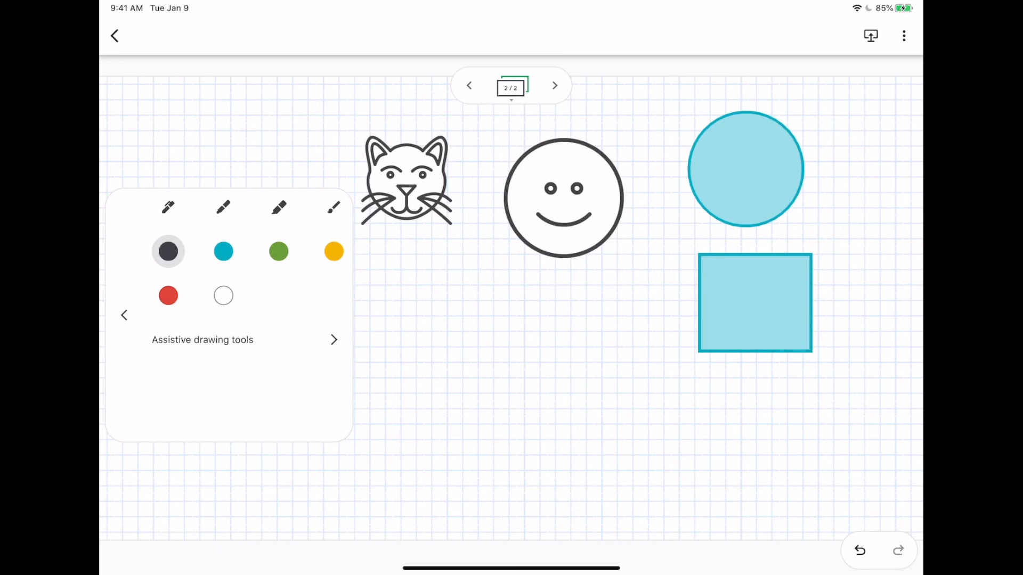
left_click(169, 207)
left_click(333, 340)
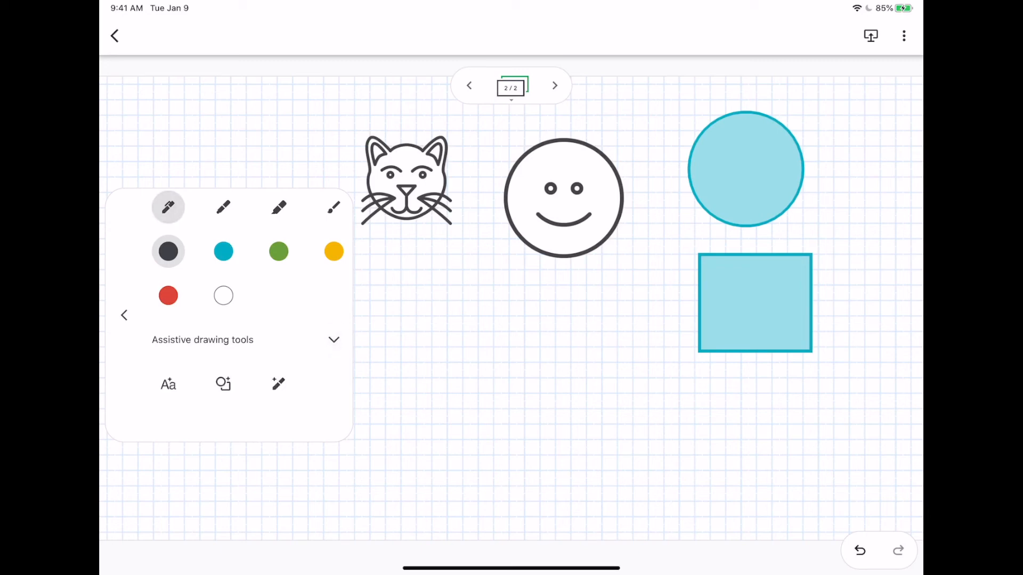
left_click(334, 340)
left_click(124, 316)
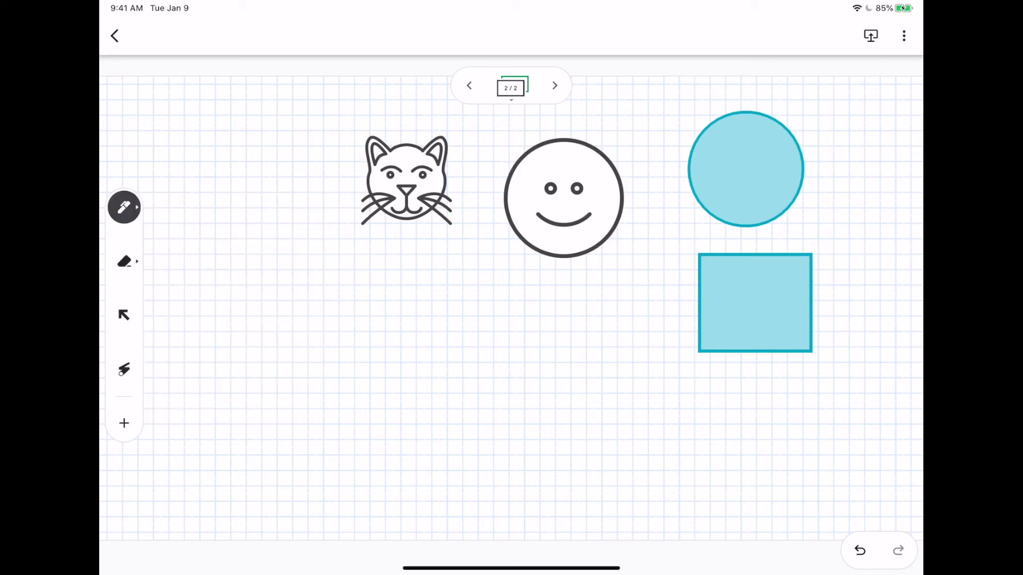
Bring up the eraser's option to clear the whole frame and cancel it
left_click(125, 261)
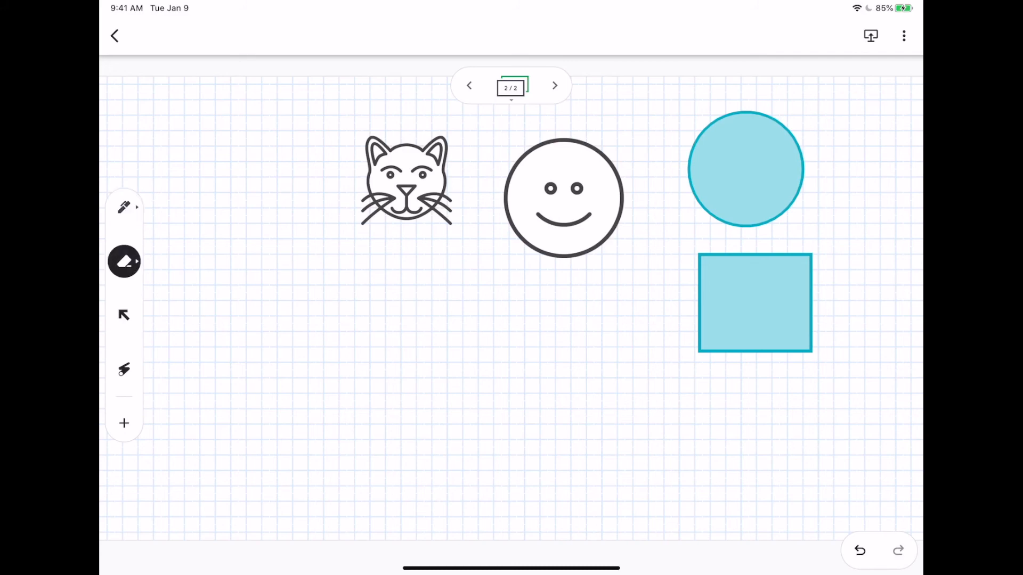
left_click(124, 261)
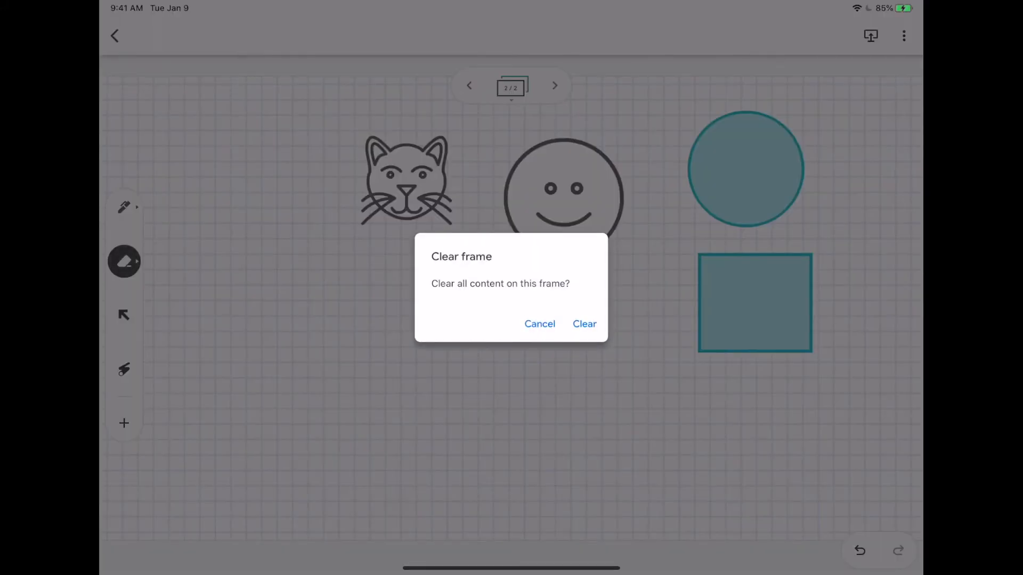
left_click(540, 324)
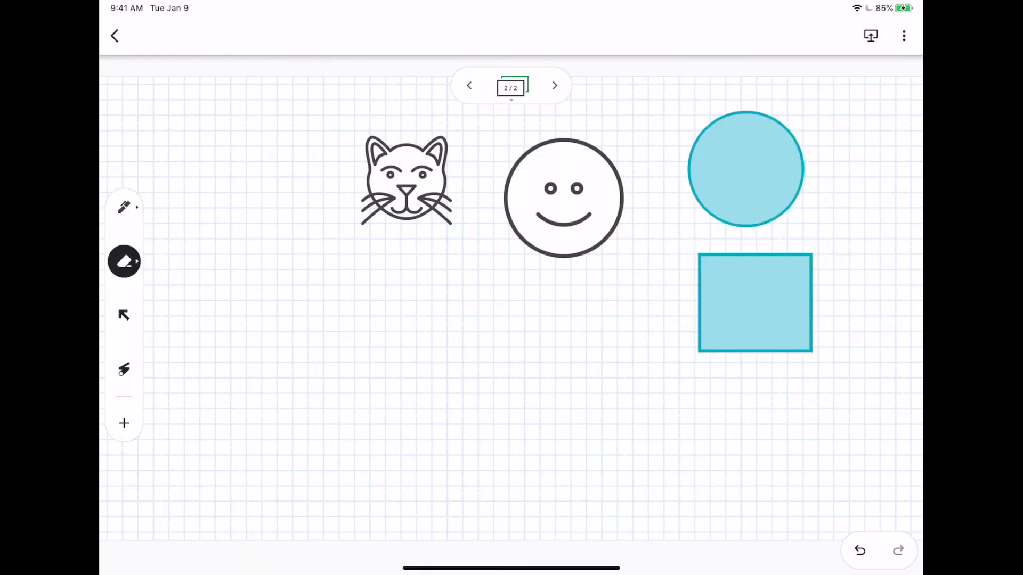
Switch to the laser and trace a stroke beside the cat face
left_click(124, 315)
left_click(124, 369)
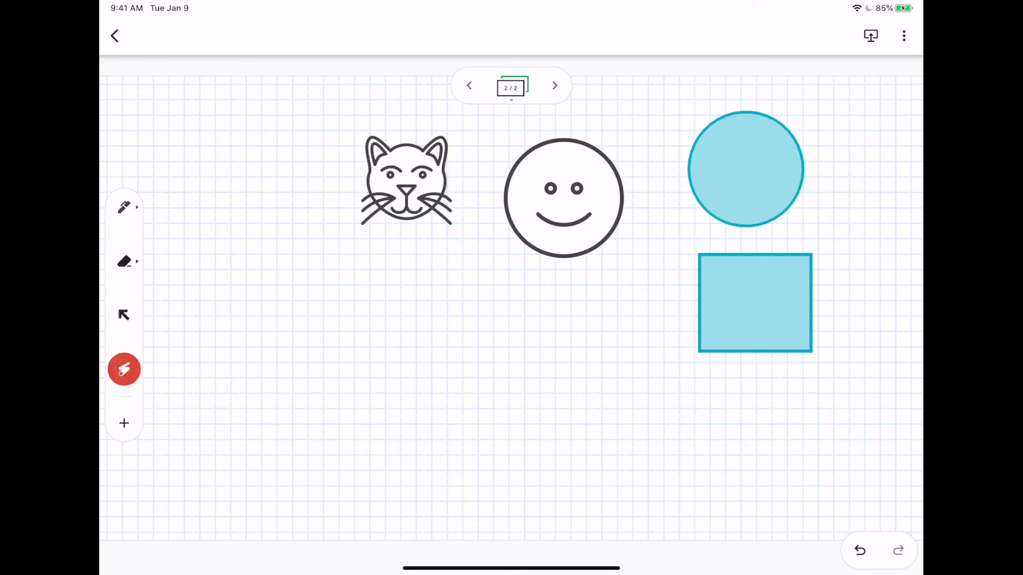
left_click_drag(368, 177, 320, 208)
Insert a blank pink sticky note below the smiley
left_click(124, 423)
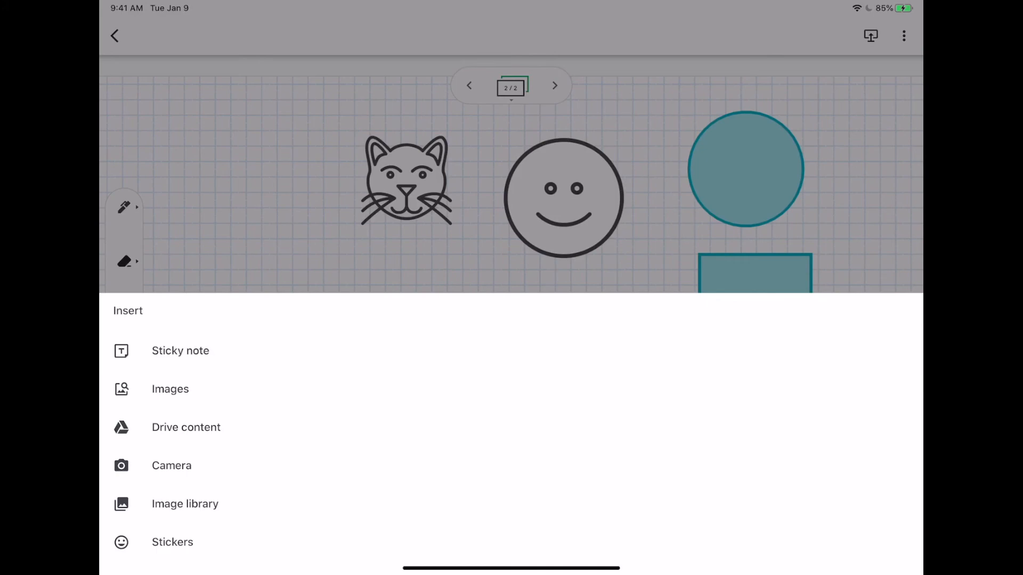
left_click(180, 351)
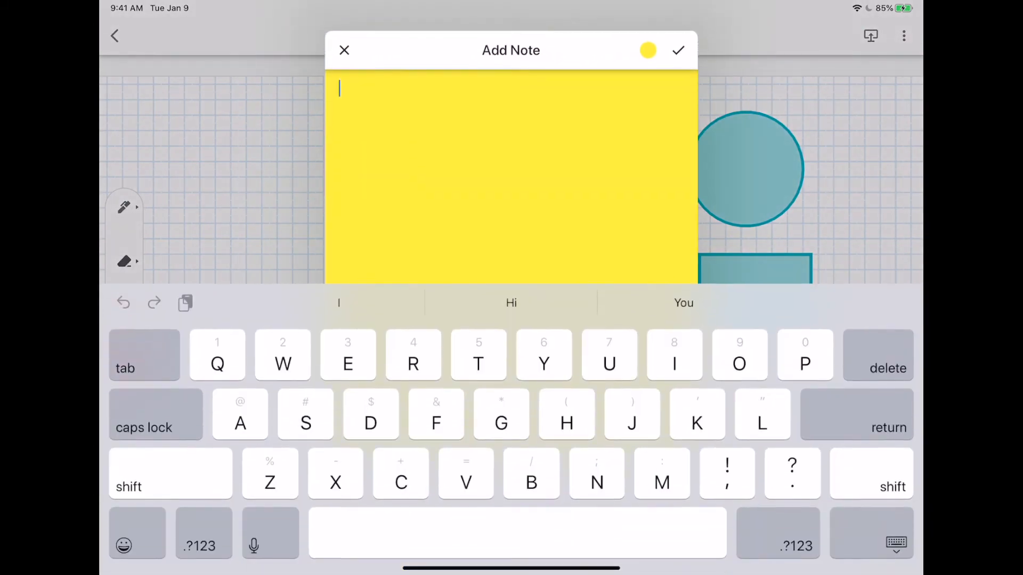
left_click(648, 49)
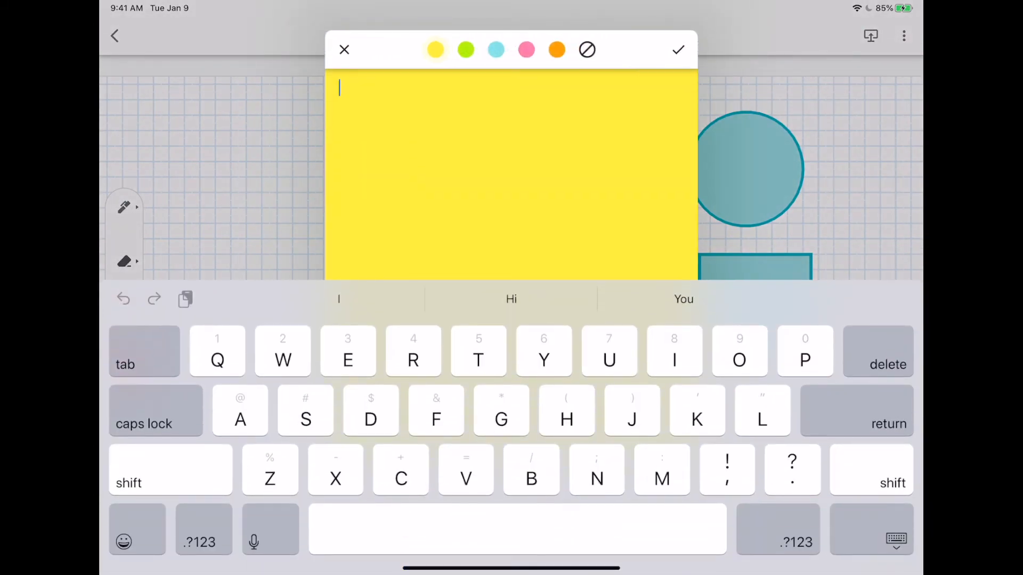
left_click(557, 50)
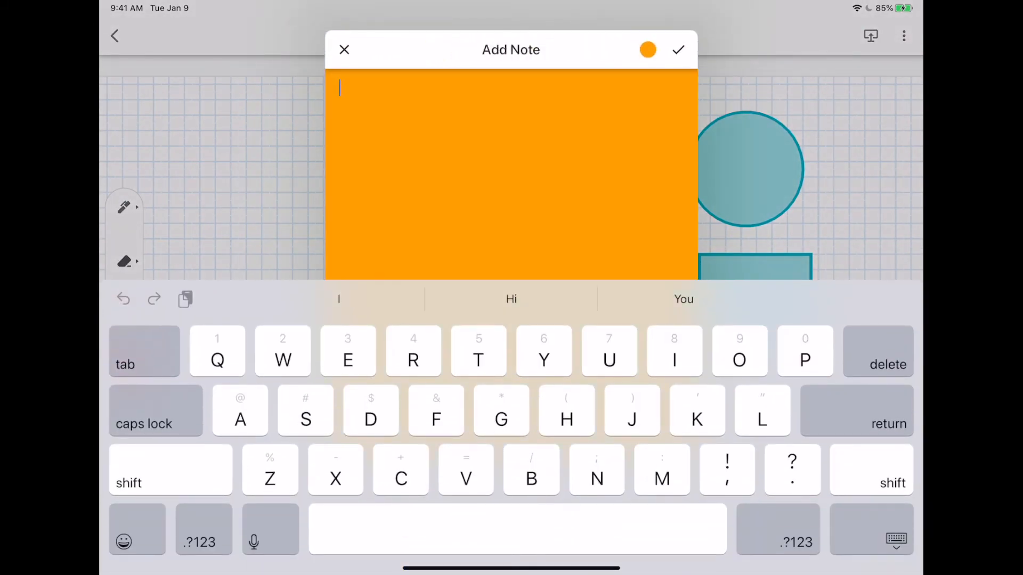
left_click(897, 540)
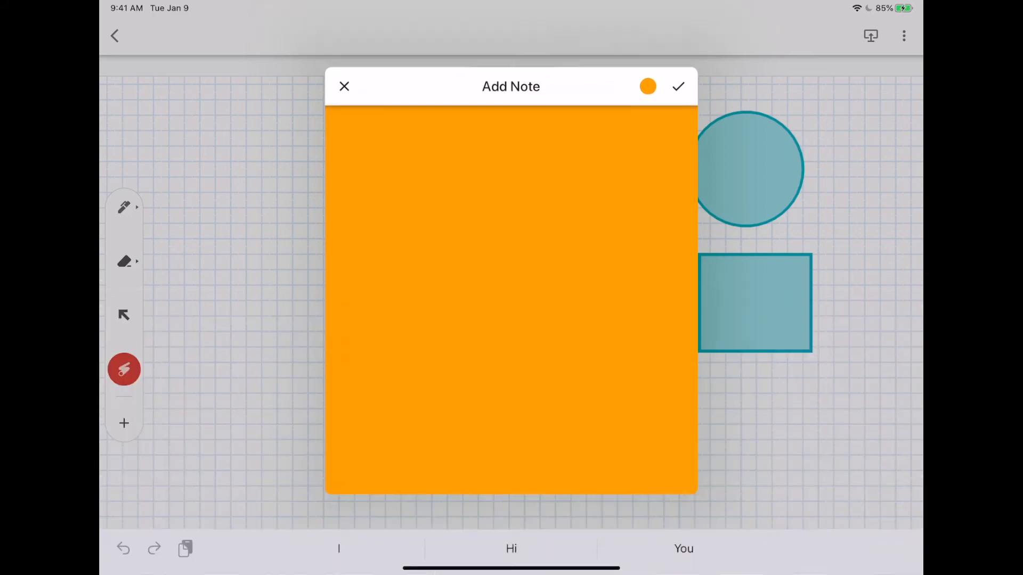
left_click(648, 93)
left_click(526, 94)
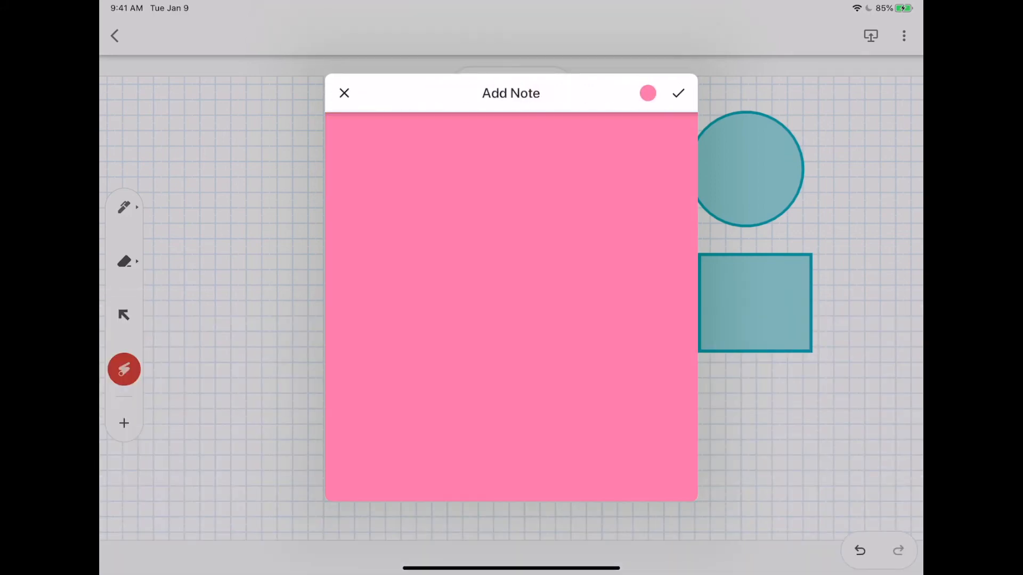
left_click(678, 94)
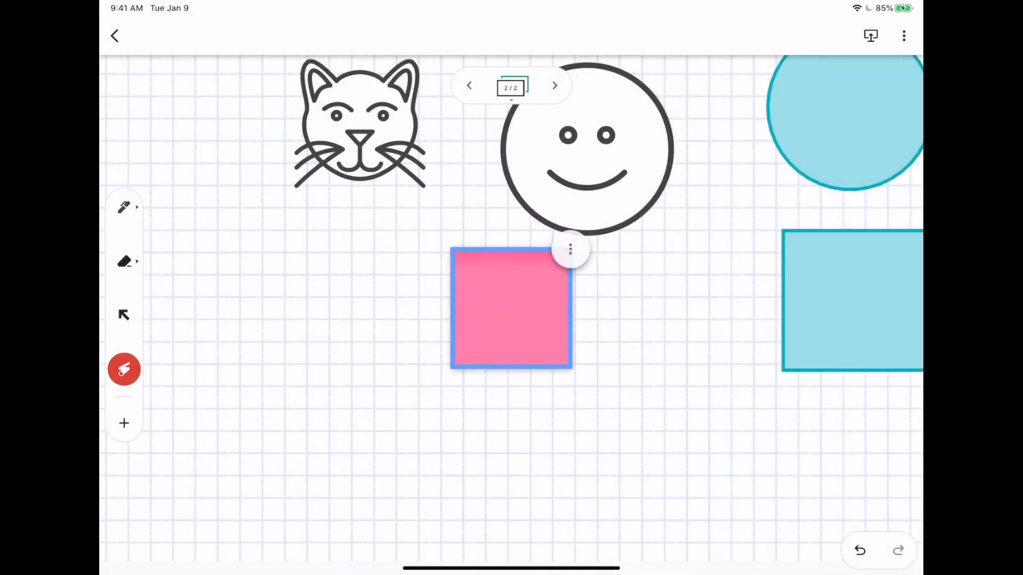
left_click(124, 423)
left_click(171, 389)
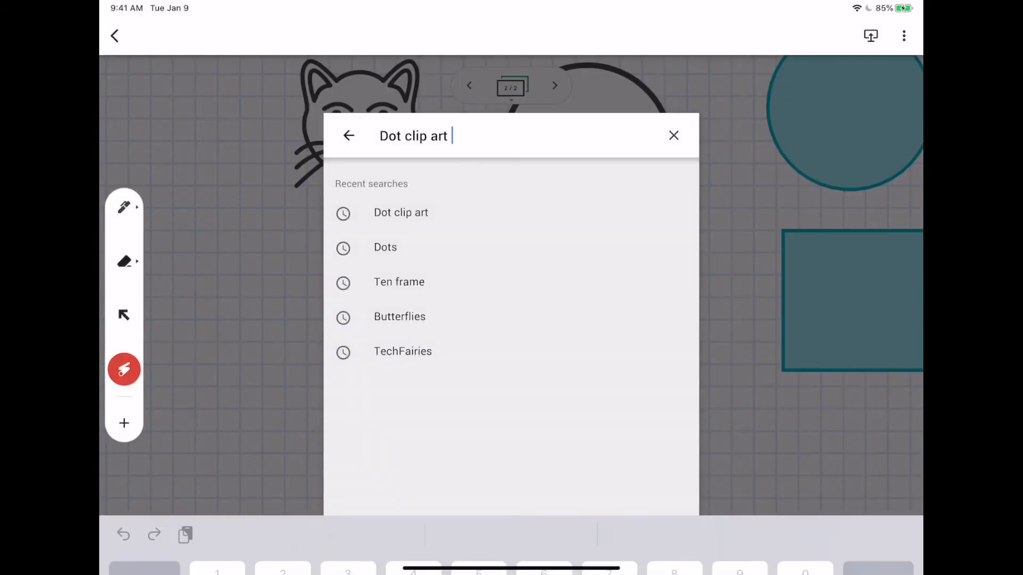
key("BackSpace")
key("BackSpace")
key("BackSpace")
key("BackSpace")
key("BackSpace")
key("BackSpace")
key("BackSpace")
key("BackSpace")
key("BackSpace")
key("BackSpace")
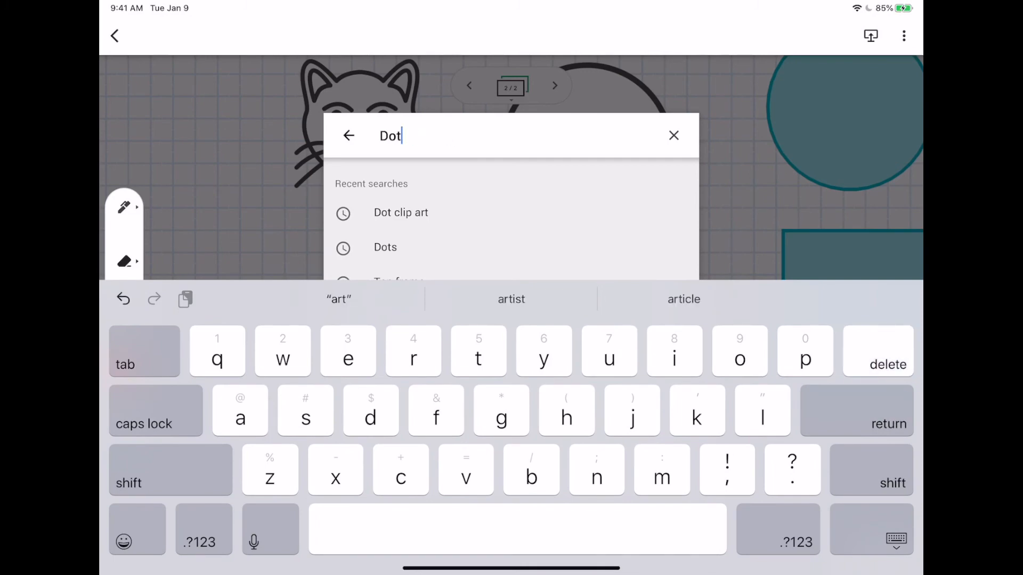
key("BackSpace")
key("BackSpace")
key("BackSpace")
left_click(349, 135)
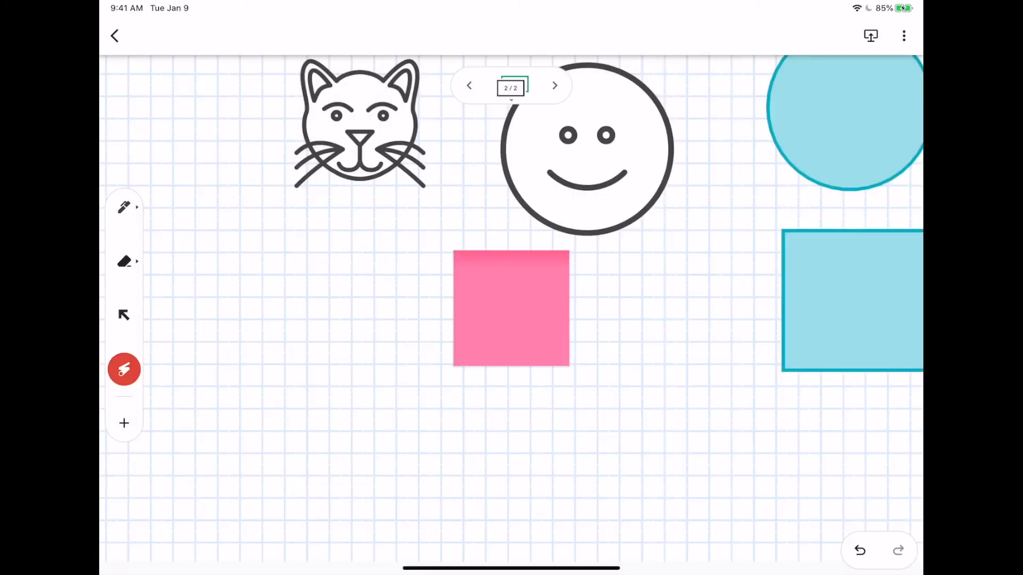
Search the insertable images for "Sun" and place the first orange sun photo between the pink note and the blue square
left_click(124, 423)
left_click(171, 389)
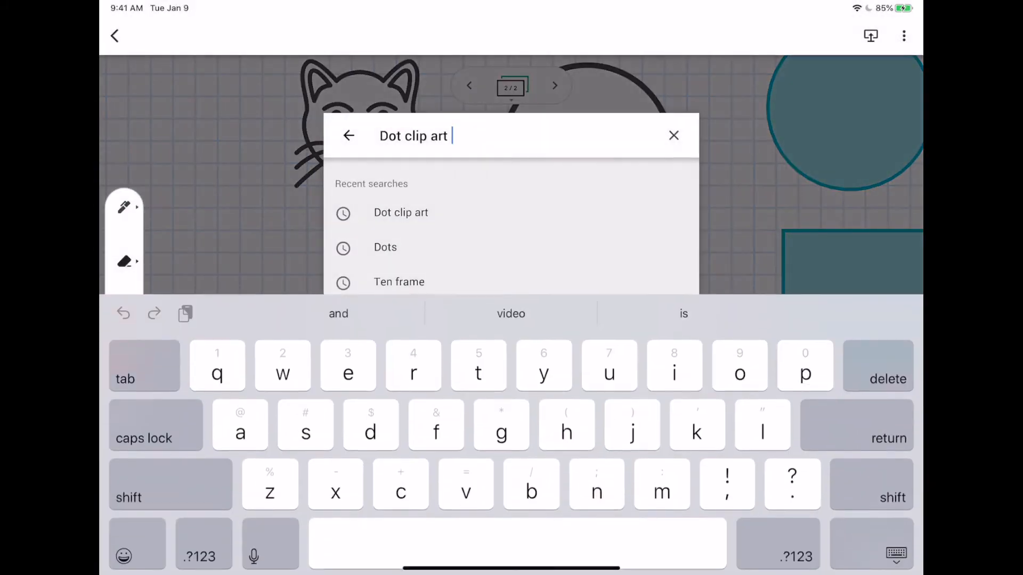
key("BackSpace")
key("BackSpace")
key("BackSpace")
key("BackSpace")
key("BackSpace")
key("BackSpace")
key("BackSpace")
key("BackSpace")
key("BackSpace")
key("BackSpace")
key("BackSpace")
key("BackSpace")
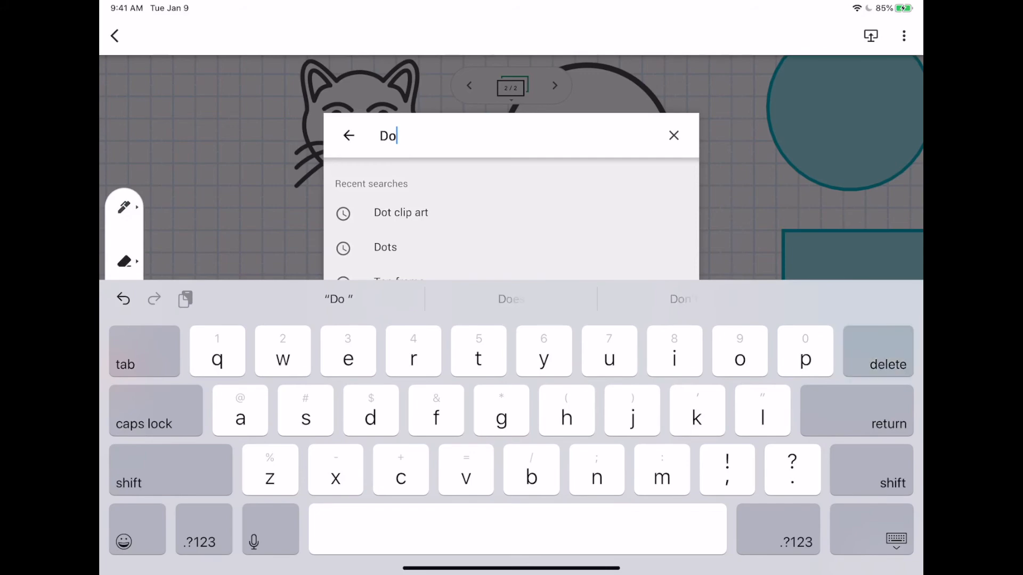
type("Sun")
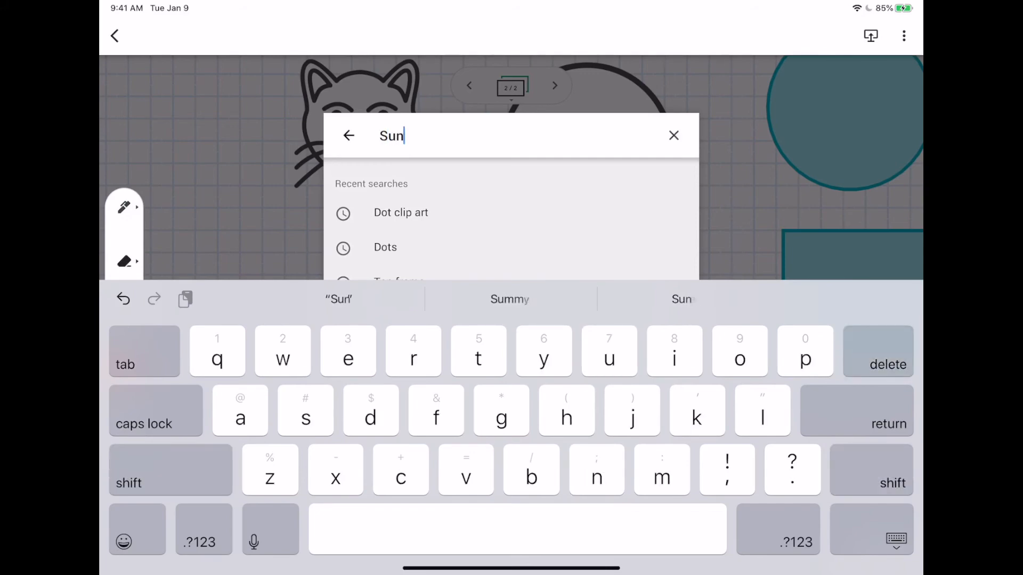
key("Return")
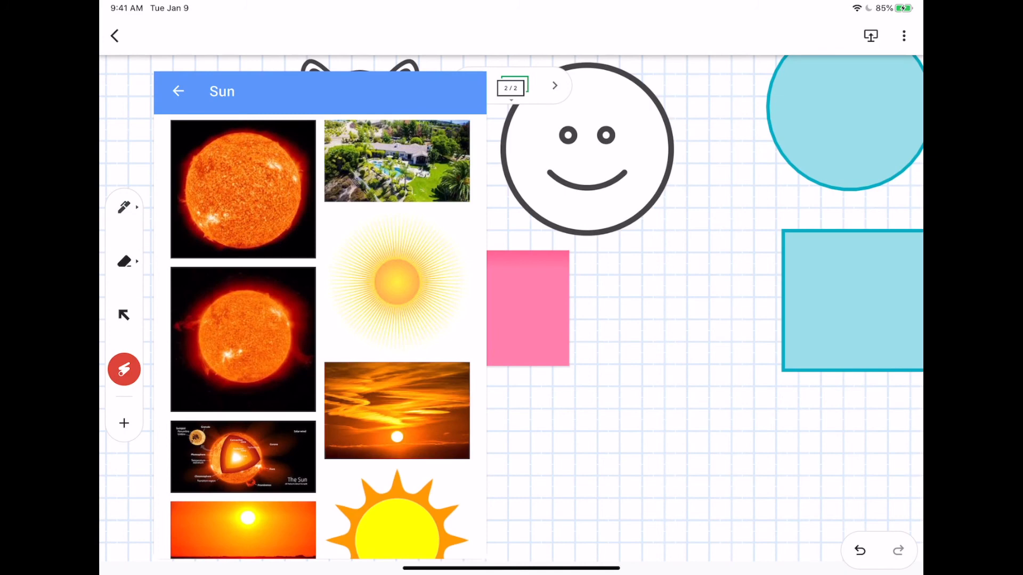
left_click_drag(243, 189, 675, 326)
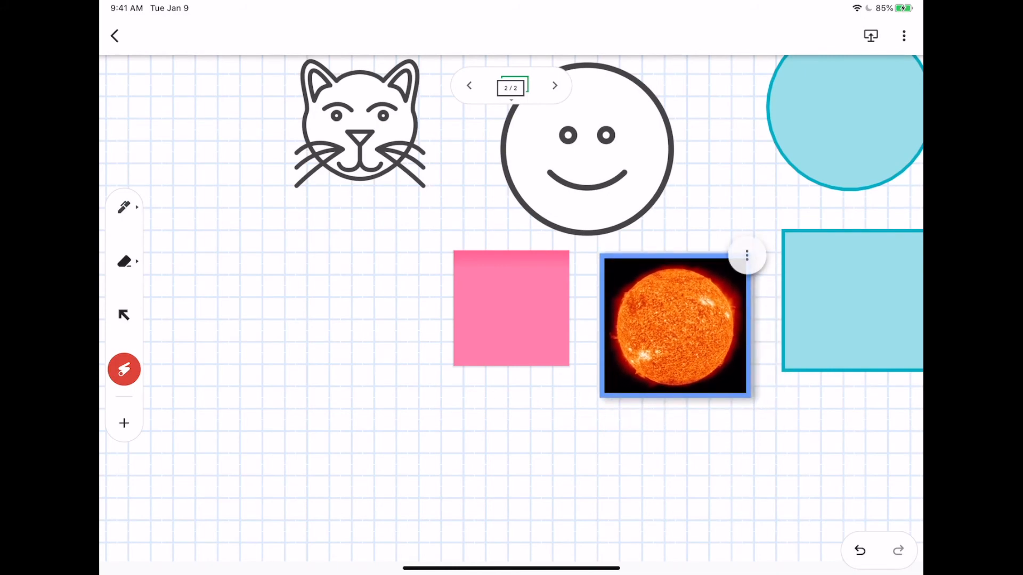
Search Drive content for "Jamboard", insert the Google Jamboard presentation, and place it small to the left of the cat face
left_click(124, 423)
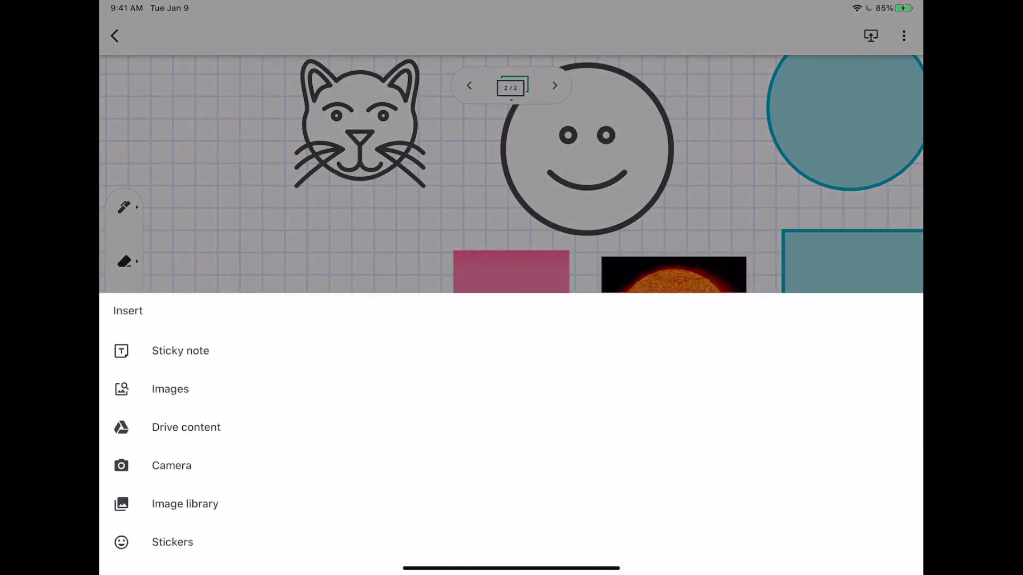
left_click(186, 427)
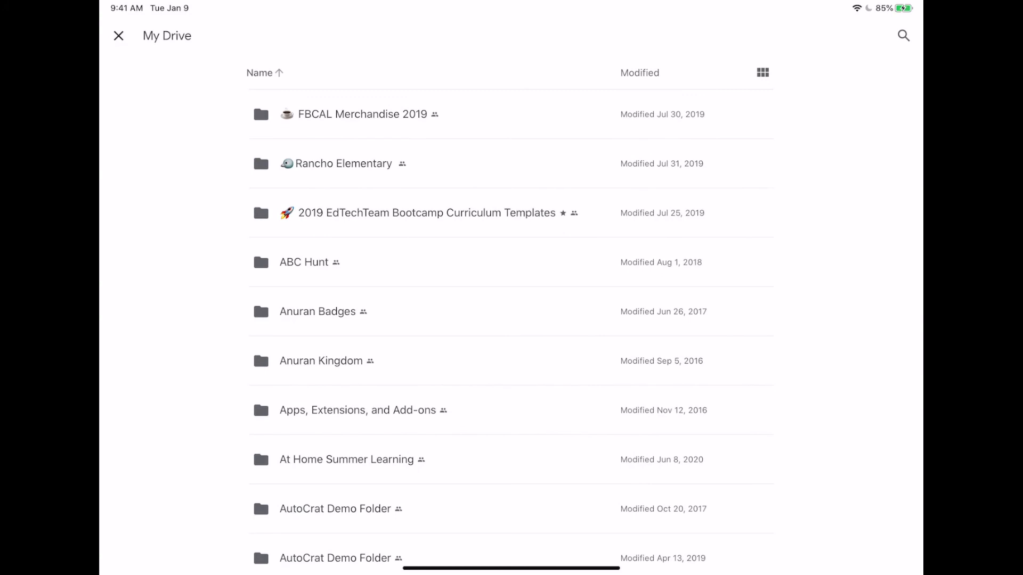
scroll(511, 320, "down", 20)
scroll(512, 293, "down", 5)
scroll(512, 294, "up", 15)
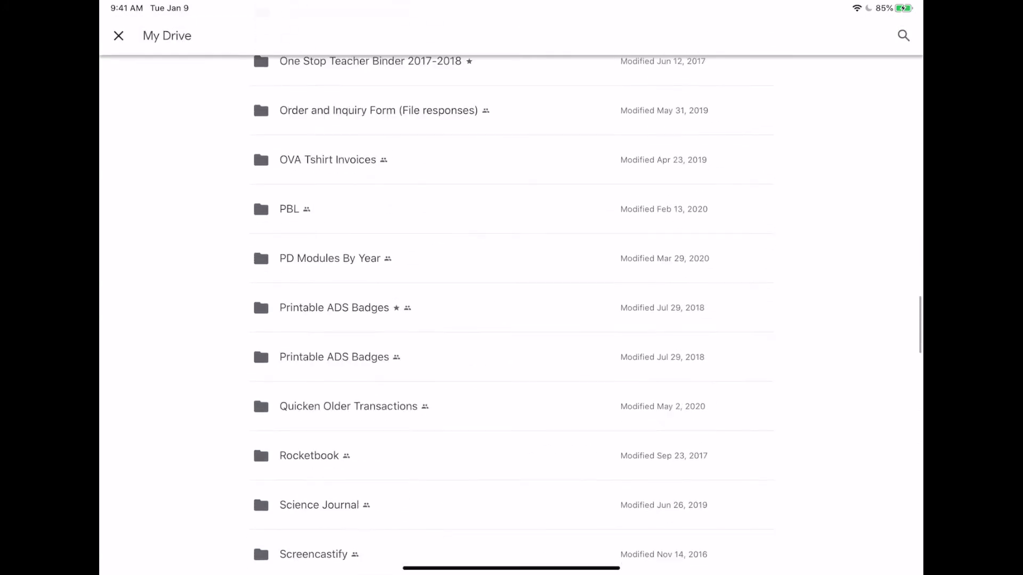
left_click(903, 36)
type("Jamboard")
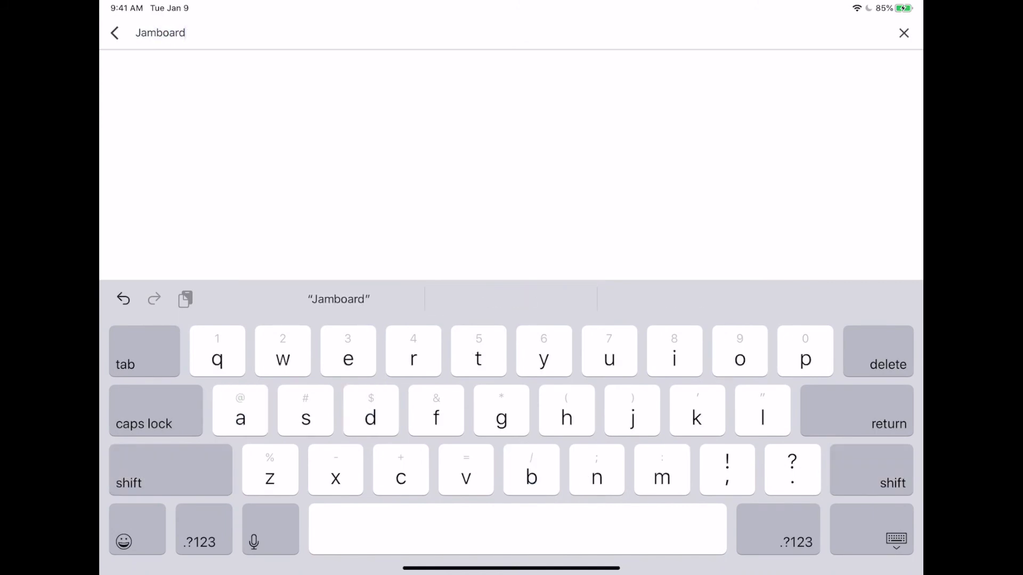
key("Return")
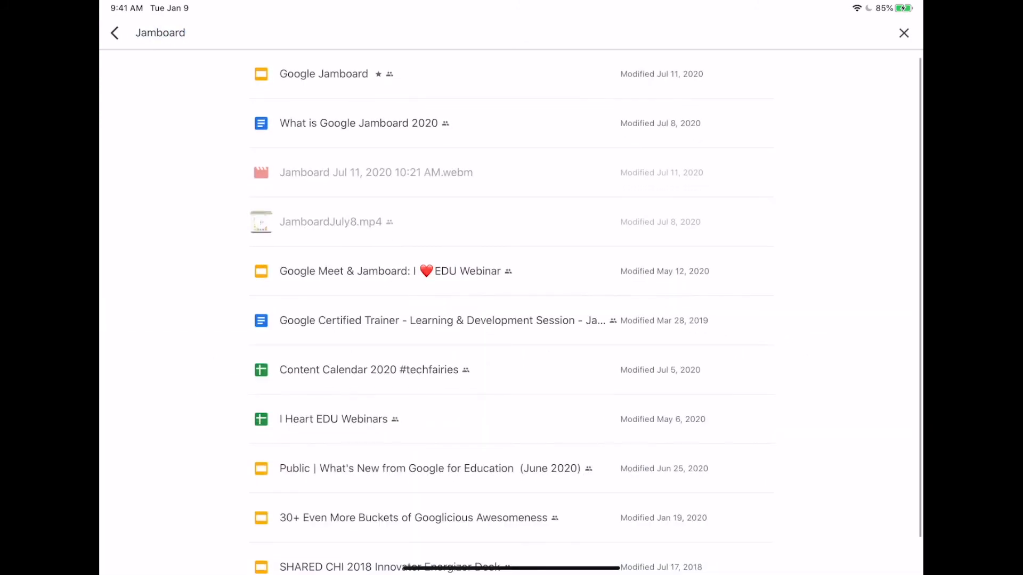
left_click(323, 73)
mouse_move(511, 308)
left_mouse_down()
mouse_move(299, 283)
mouse_move(216, 173)
left_mouse_up()
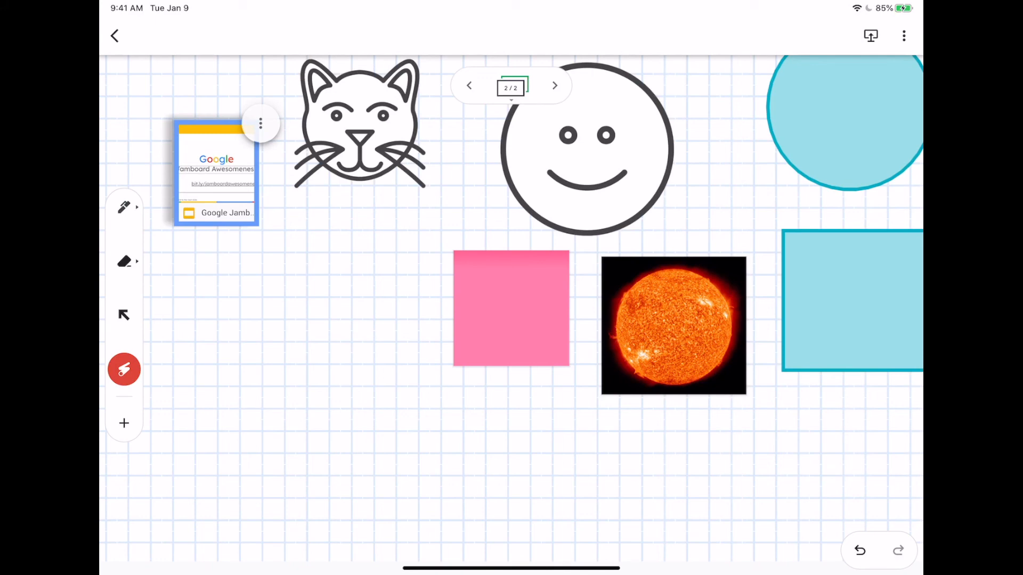
Expand the inserted Google Jamboard presentation, place its title slide over the pink note, and delete that slide copy
double_click(217, 173)
left_click_drag(263, 203, 502, 310)
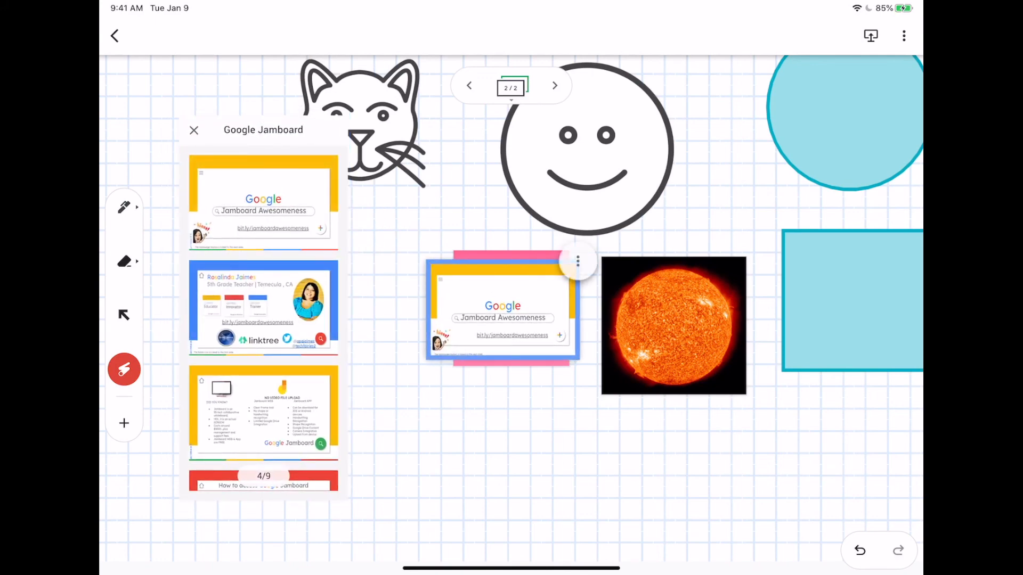
left_click(578, 261)
left_click(579, 274)
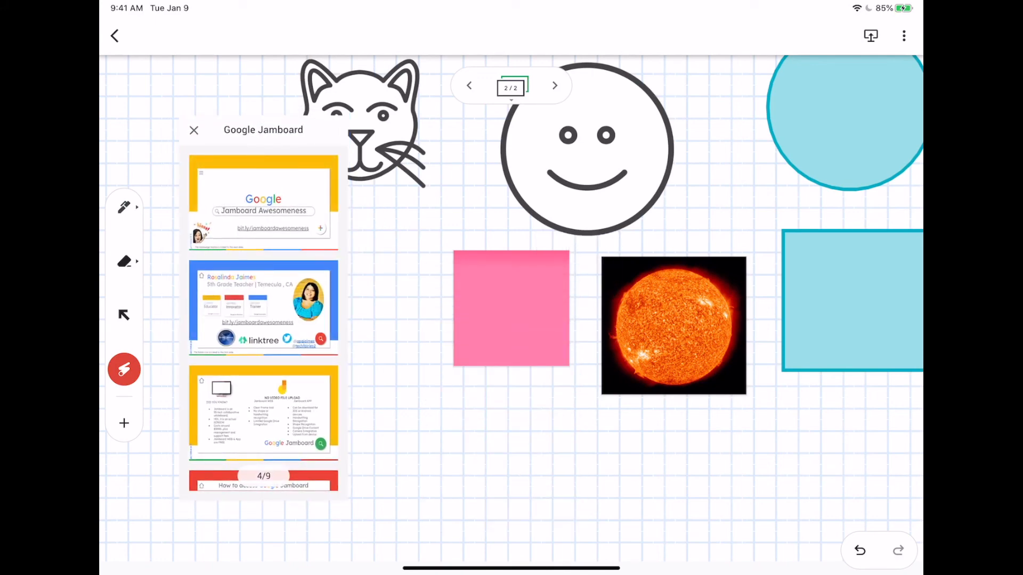
Place the "How to access Google Jamboard" slide from the expanded presentation onto the frame, over the pink sticky note
left_click_drag(263, 481, 498, 429)
mouse_move(263, 308)
left_mouse_down()
mouse_move(484, 308)
mouse_move(258, 300)
left_mouse_up()
mouse_move(263, 413)
left_mouse_down()
mouse_move(400, 350)
mouse_move(256, 413)
left_mouse_up()
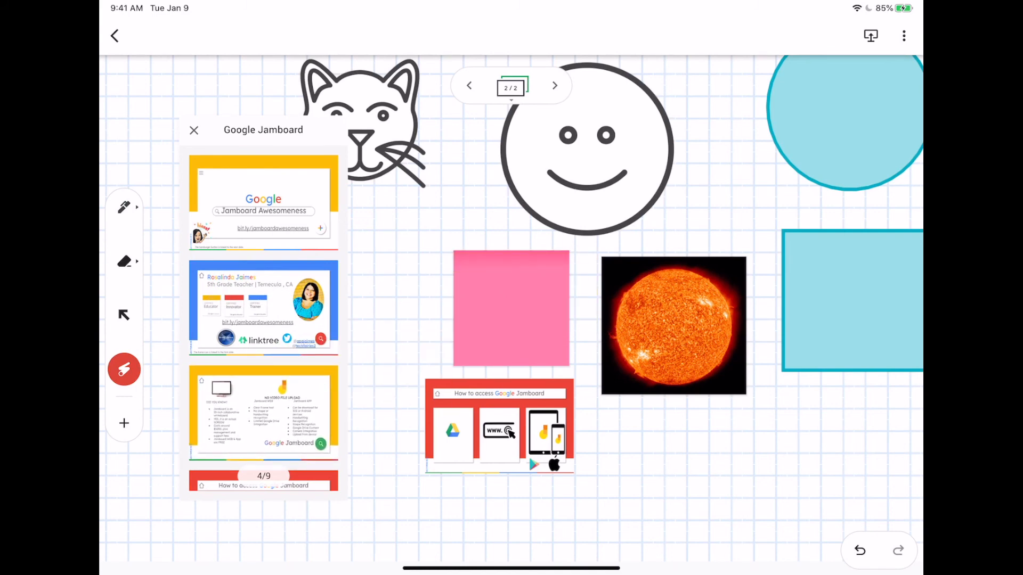
left_click_drag(499, 423, 604, 372)
left_click(860, 550)
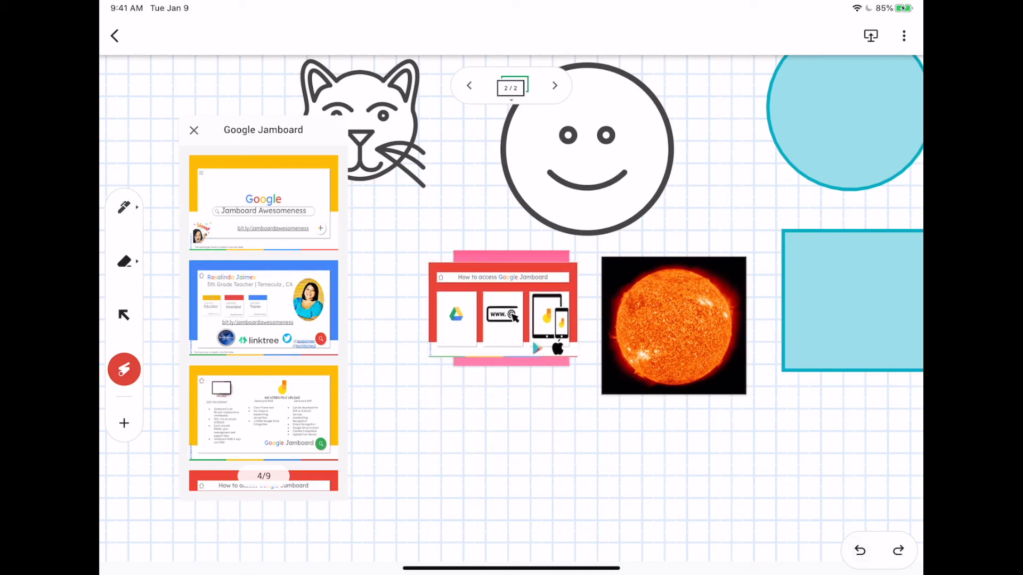
Enlarge the placed "How to access Google Jamboard" slide over the sun photo and delete that slide copy
left_click(124, 315)
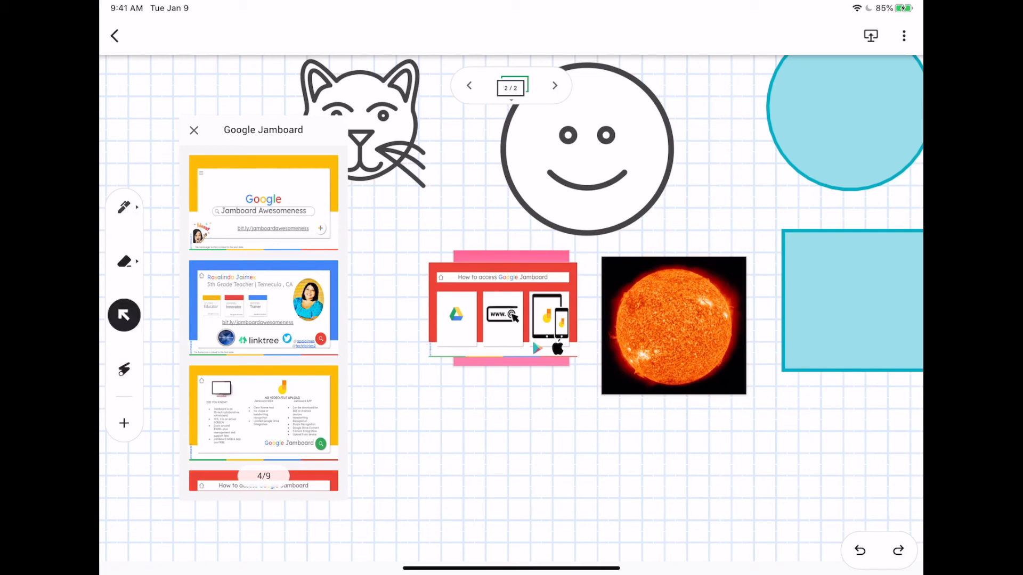
left_click(503, 311)
left_click_drag(575, 356, 802, 470)
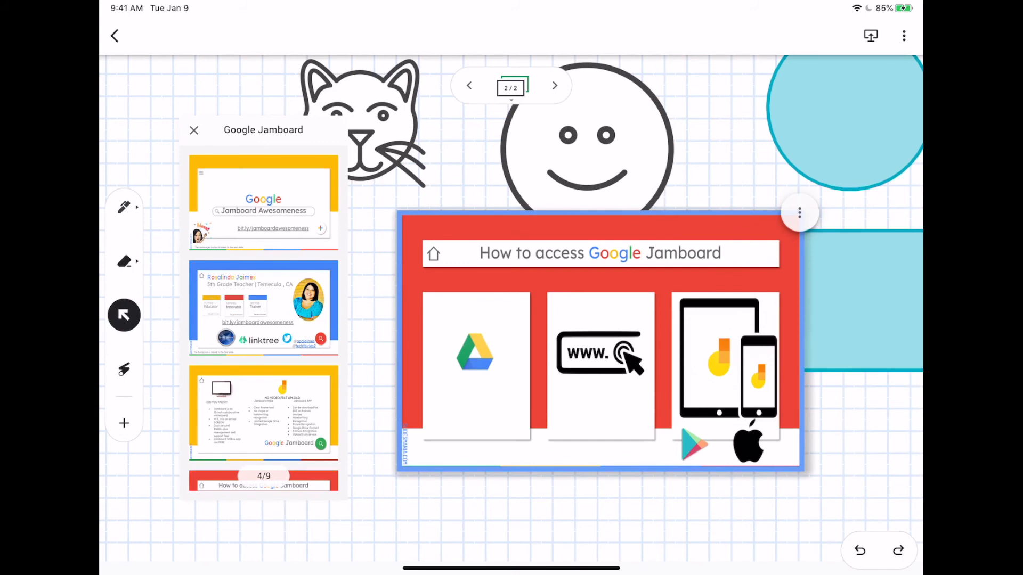
left_click(800, 214)
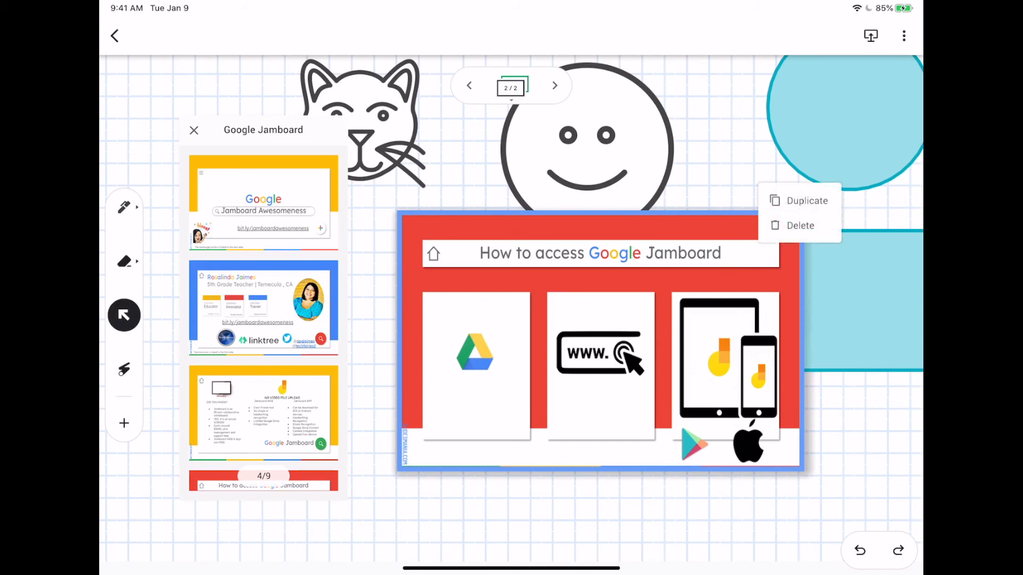
left_click(800, 225)
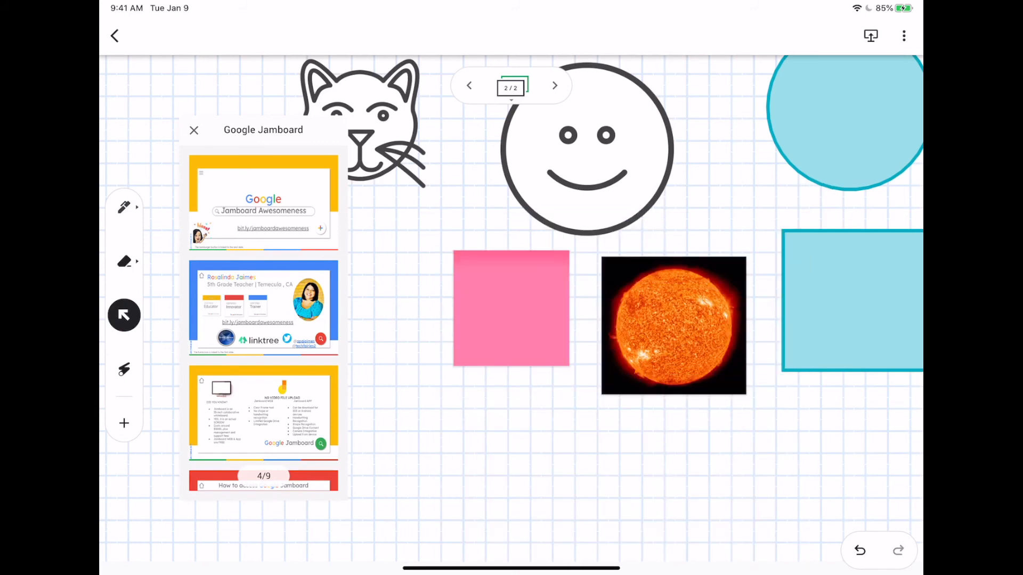
Look through the remaining slides of the Google Jamboard presentation and collapse it back to its small thumbnail
scroll(264, 323, "down", 5)
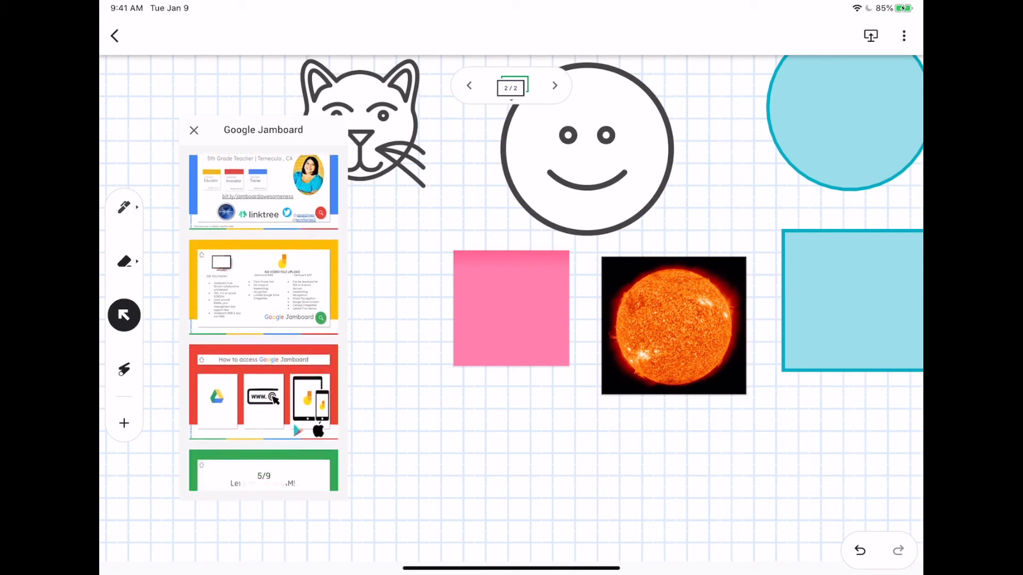
scroll(264, 323, "down", 5)
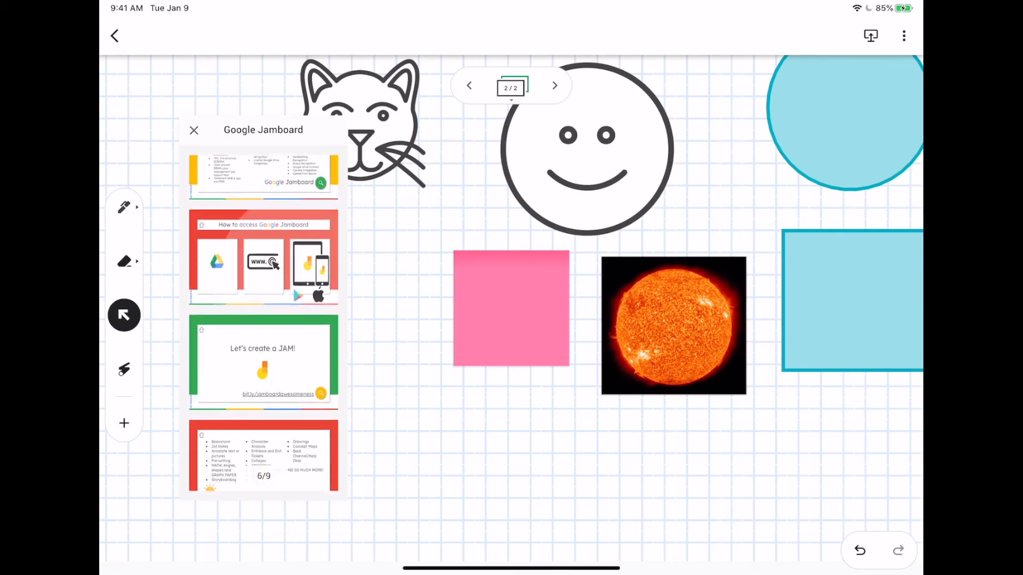
scroll(264, 322, "down", 2)
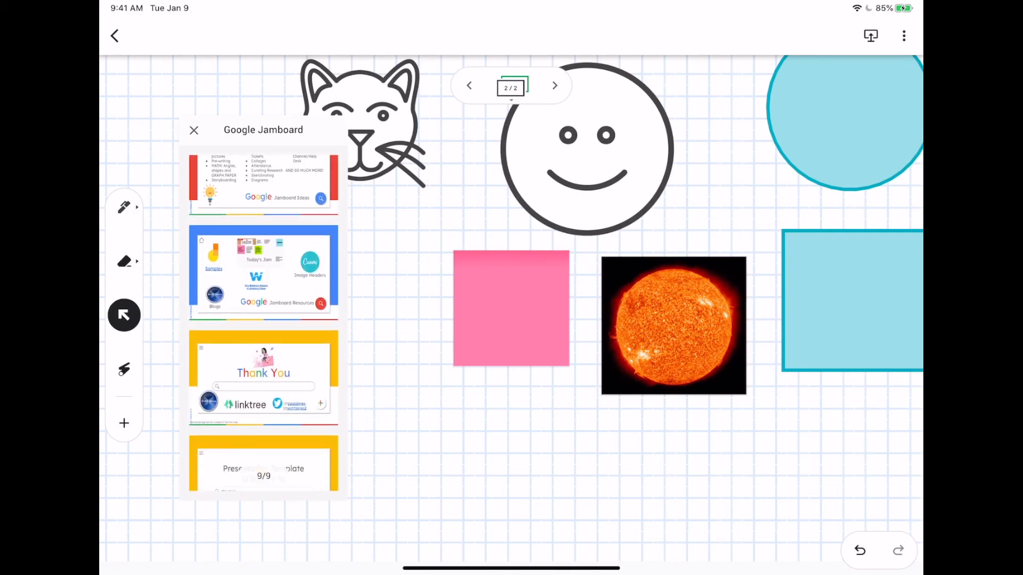
scroll(264, 323, "up", 5)
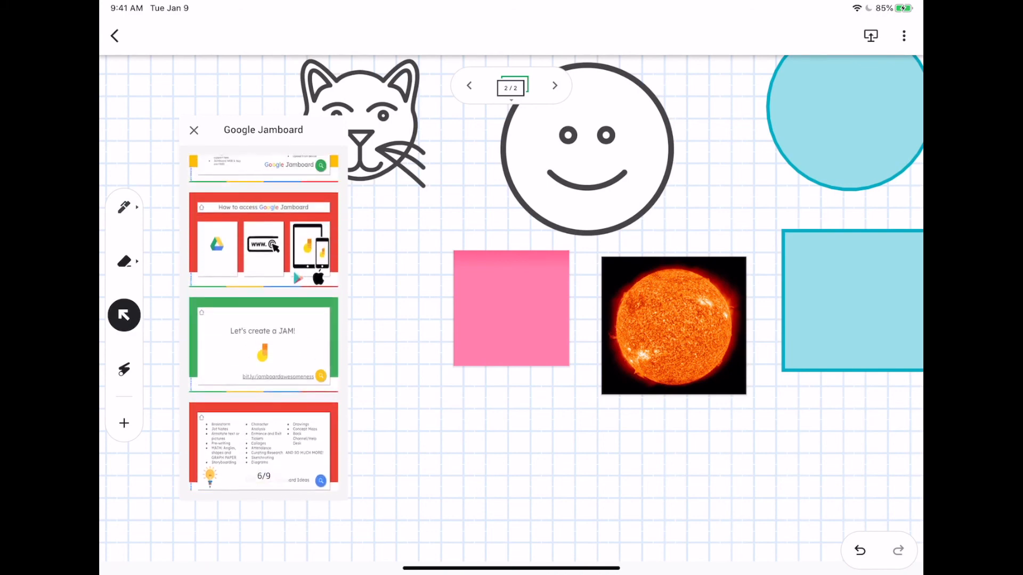
left_click(194, 130)
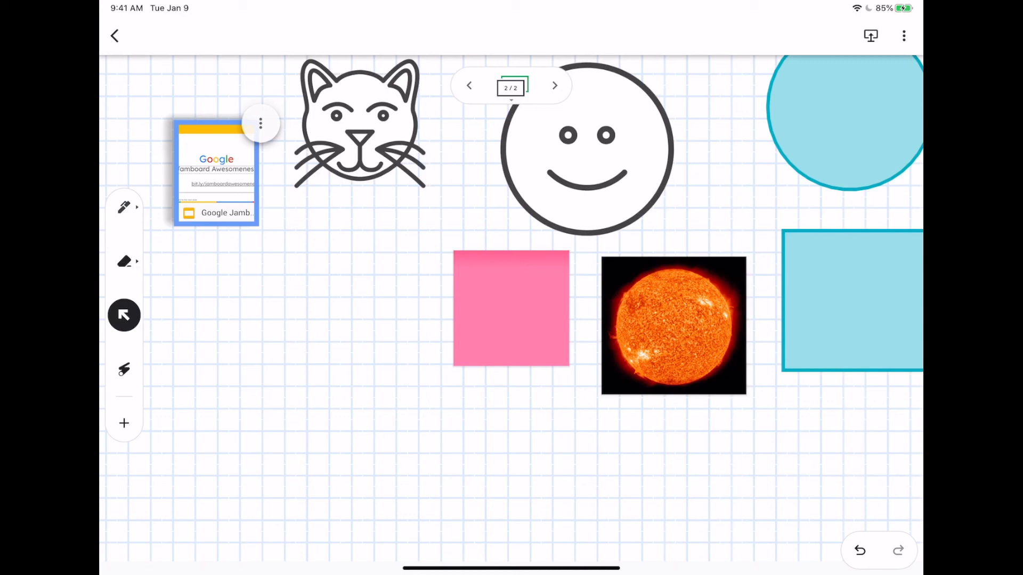
left_click(216, 174)
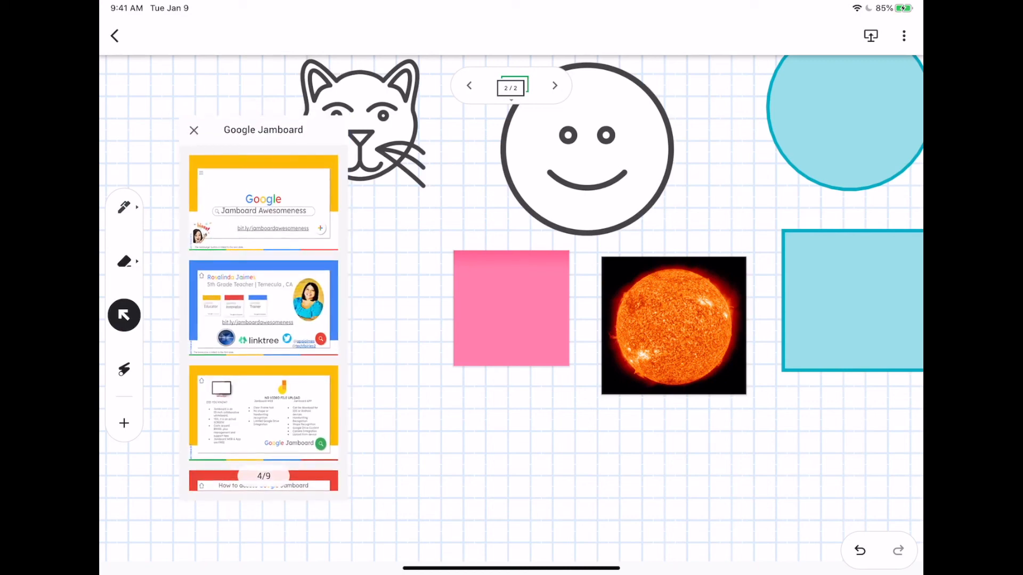
left_click(194, 131)
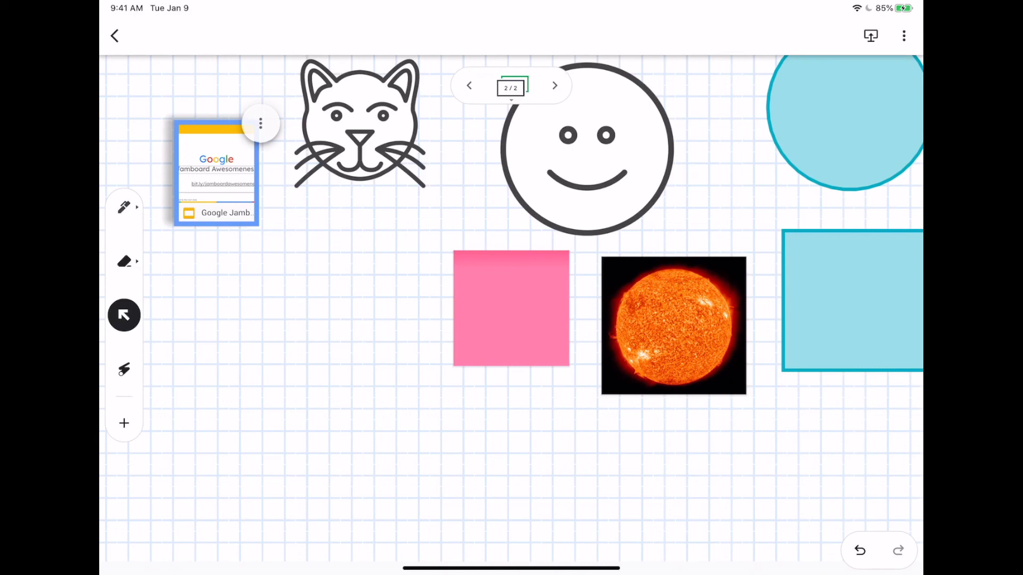
Insert the green thumbs-up sticker between the smiley and the blue circle, overlapping the circle's edge
left_click(123, 424)
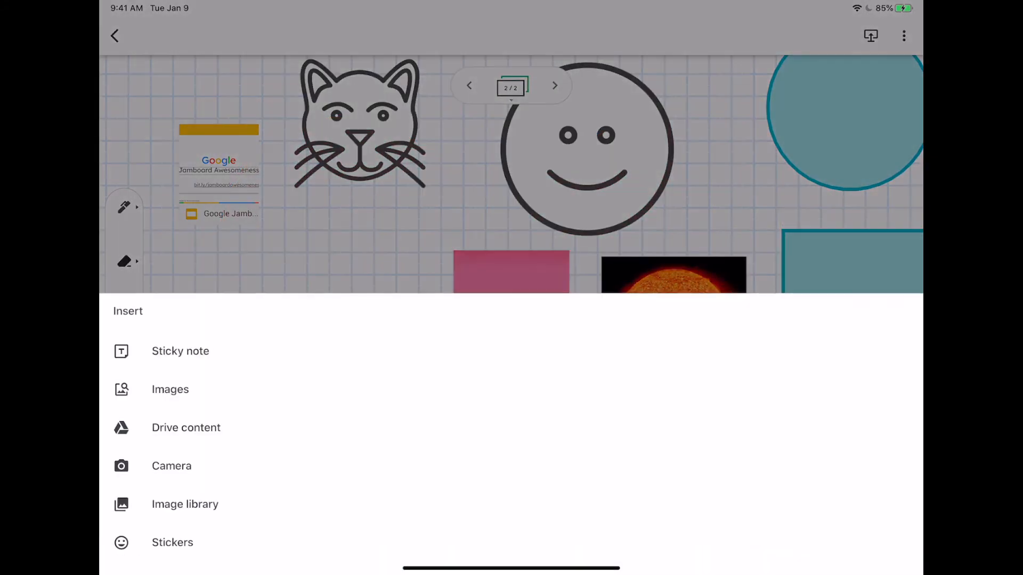
left_click(122, 542)
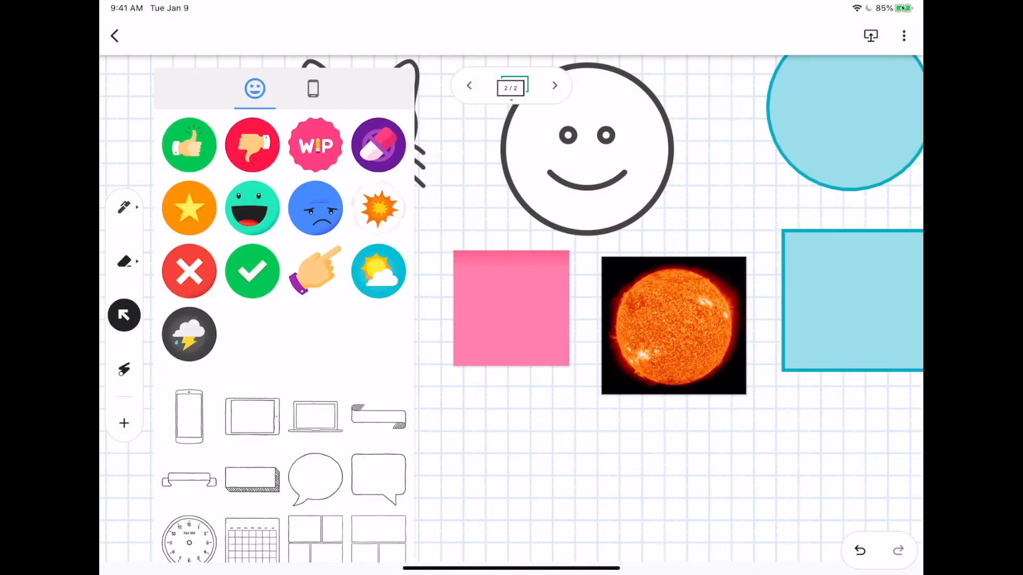
left_click_drag(189, 145, 788, 172)
Insert the four-panel comic layout sticker with offset dividers and enlarge it to cover the middle of the frame
left_click(124, 423)
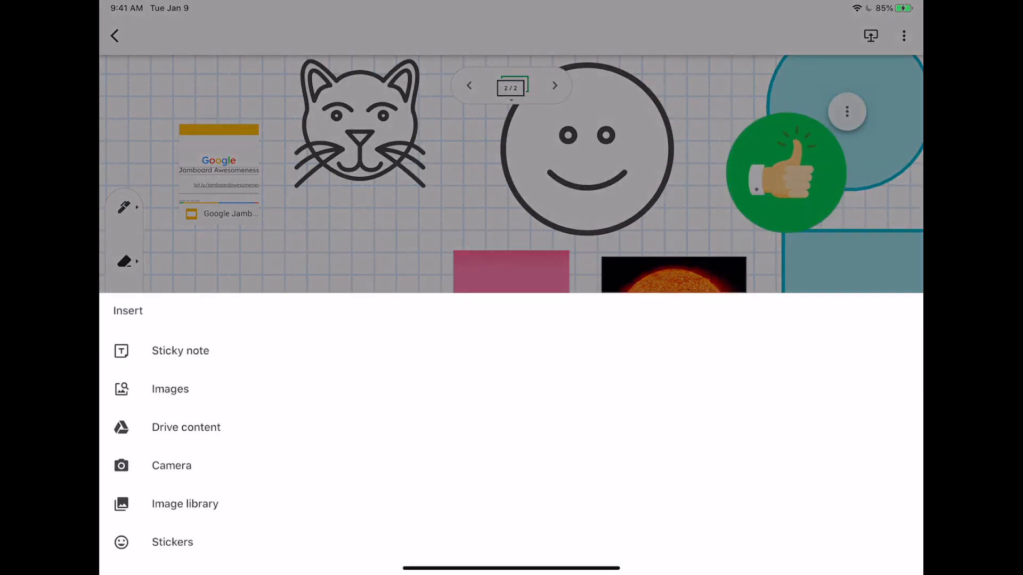
left_click(171, 541)
scroll(282, 335, "down", 5)
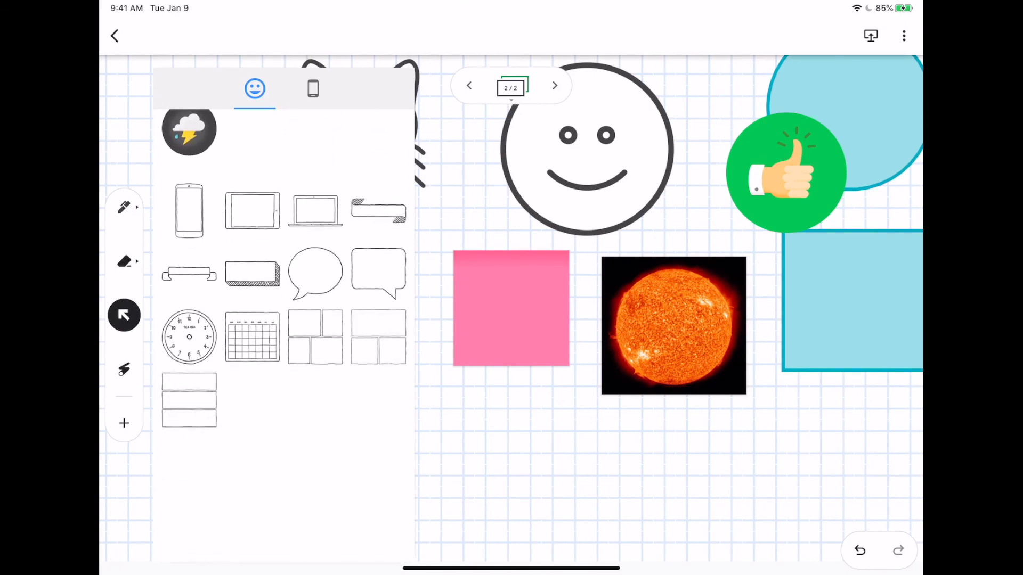
left_click(316, 337)
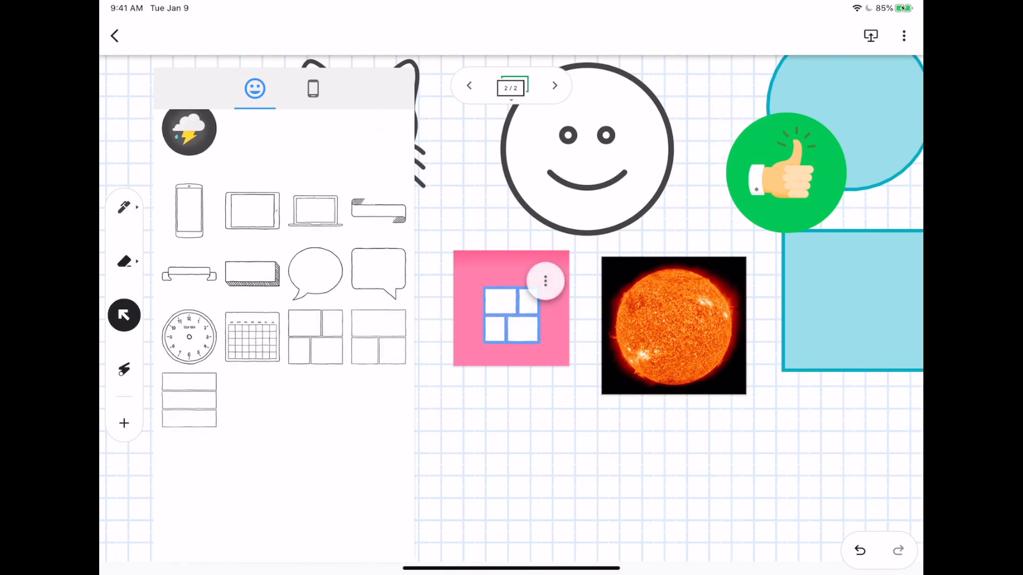
left_click(511, 458)
left_click_drag(512, 315, 361, 364)
left_click_drag(472, 301, 523, 281)
left_click_drag(392, 373, 456, 337)
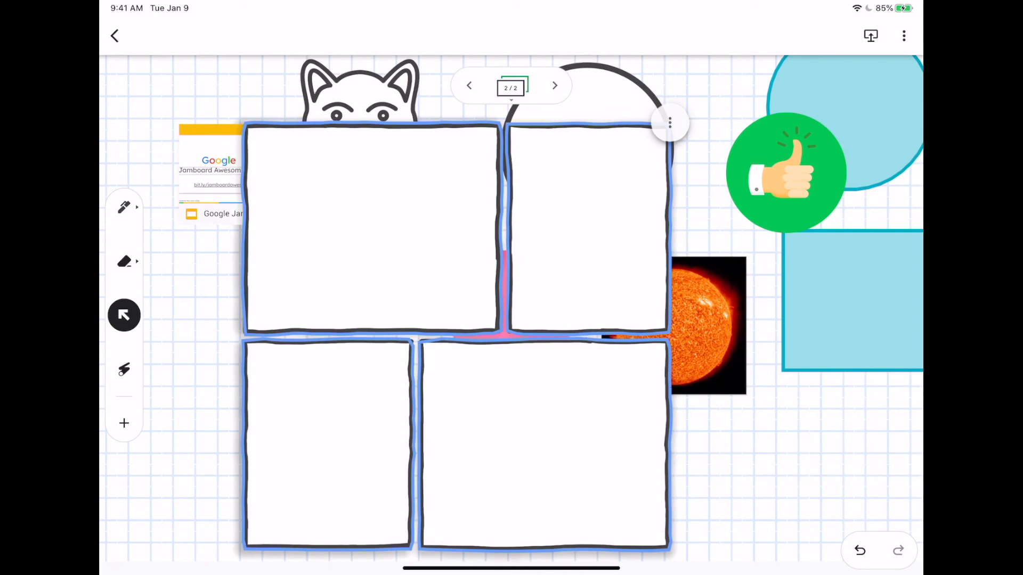
Add a third frame after the current one
left_click(555, 85)
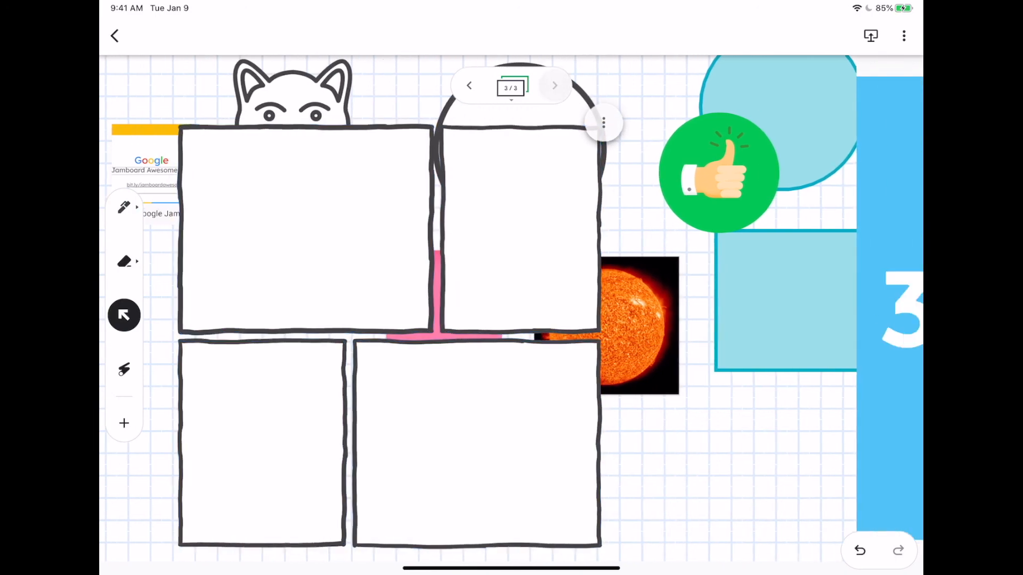